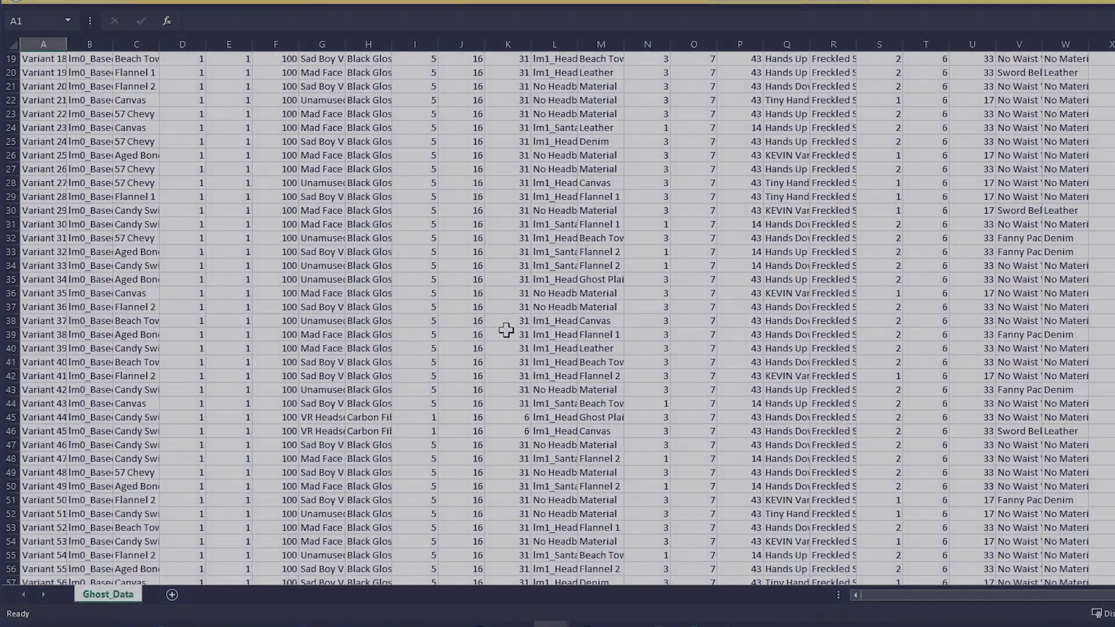
Step: Autofit Ghost_Data columns A, C, D and E to fit the variant labels, material names and Body ticket headers
scroll(505, 329, up, 1)
drag(908, 594, 879, 598)
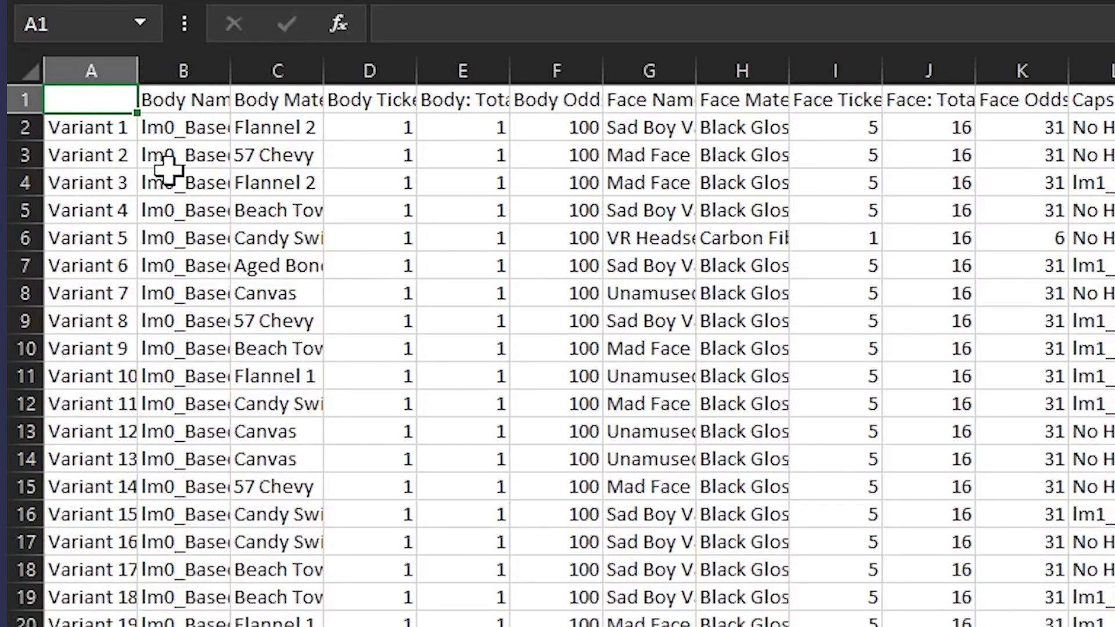
double_click(137, 65)
click(112, 129)
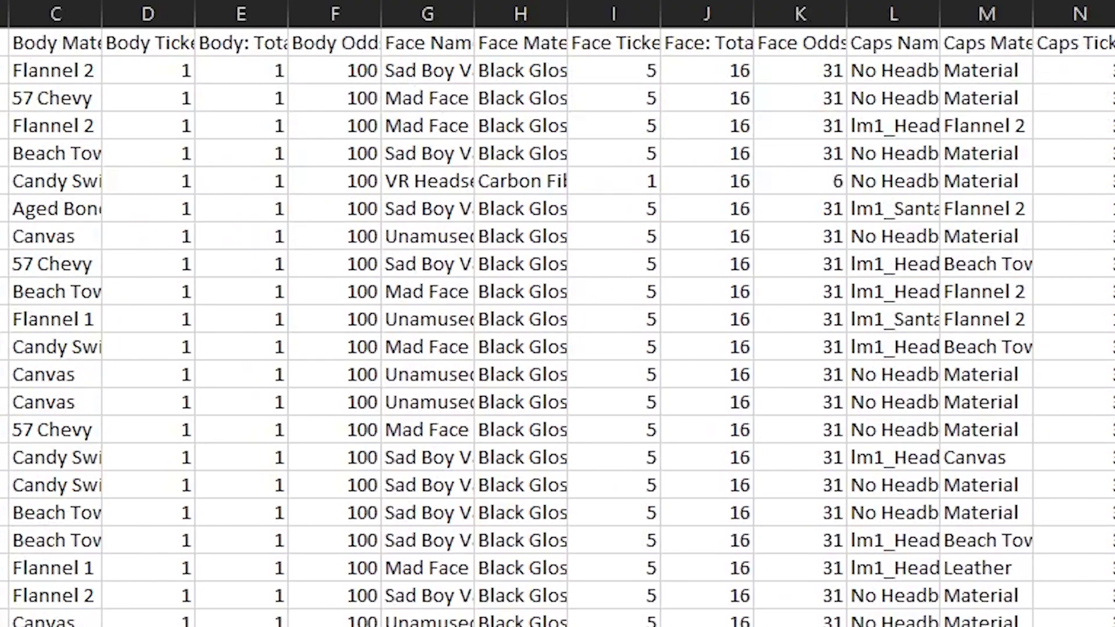
click(4, 41)
double_click(102, 12)
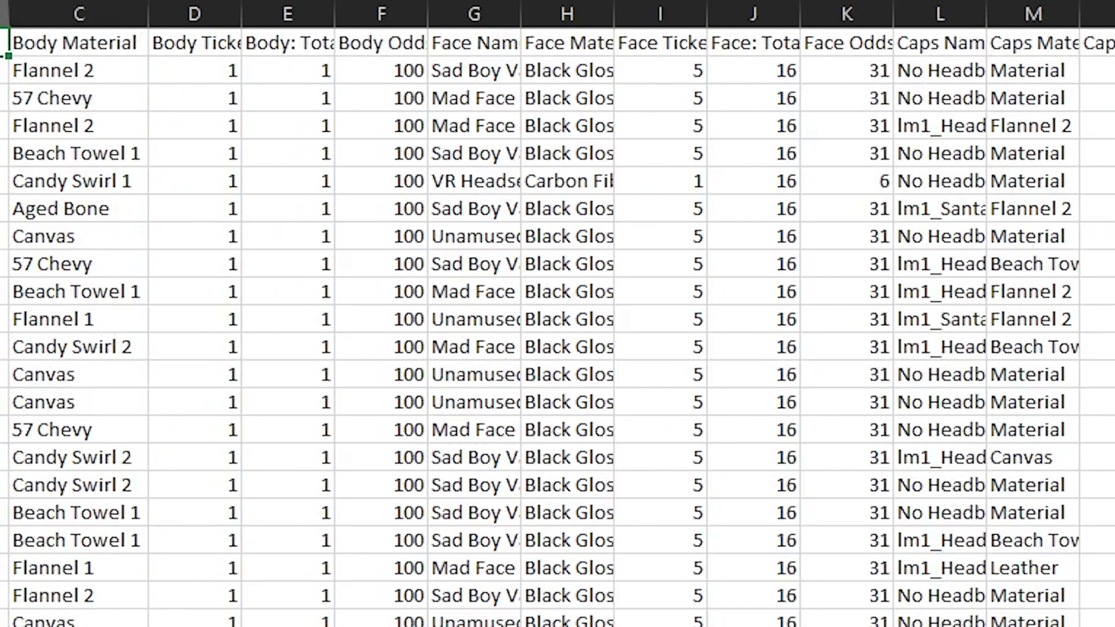
click(94, 76)
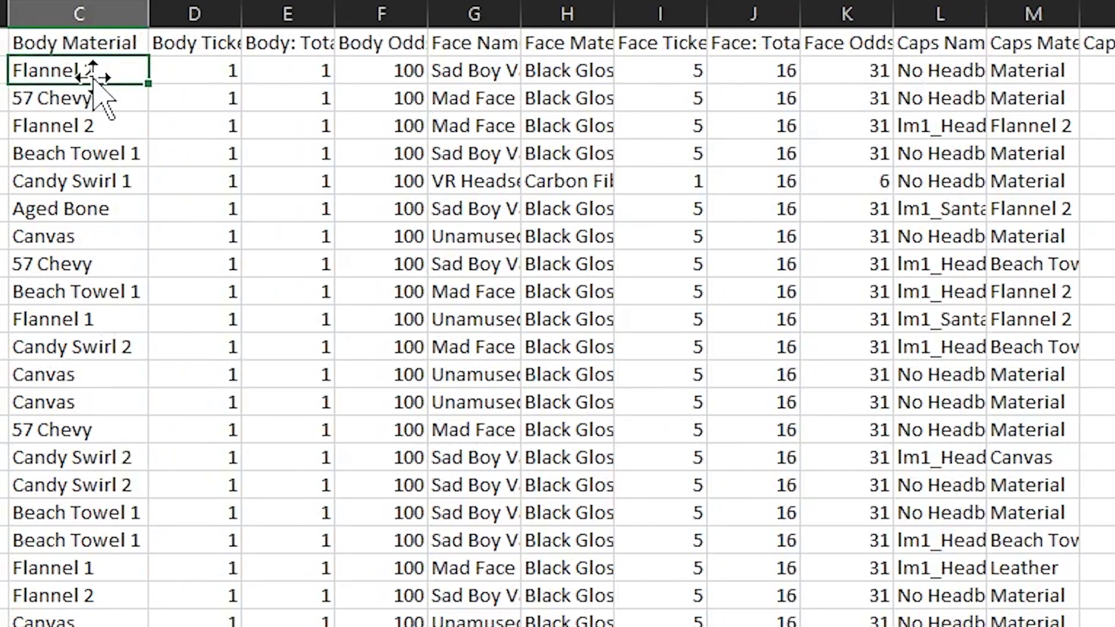
double_click(241, 13)
click(235, 70)
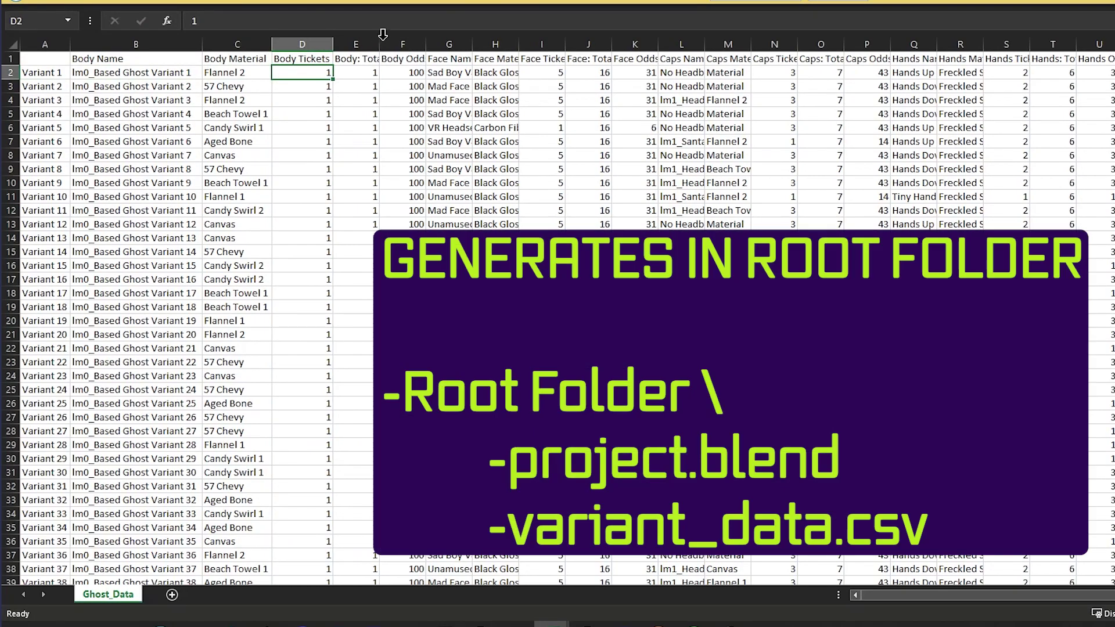
double_click(380, 42)
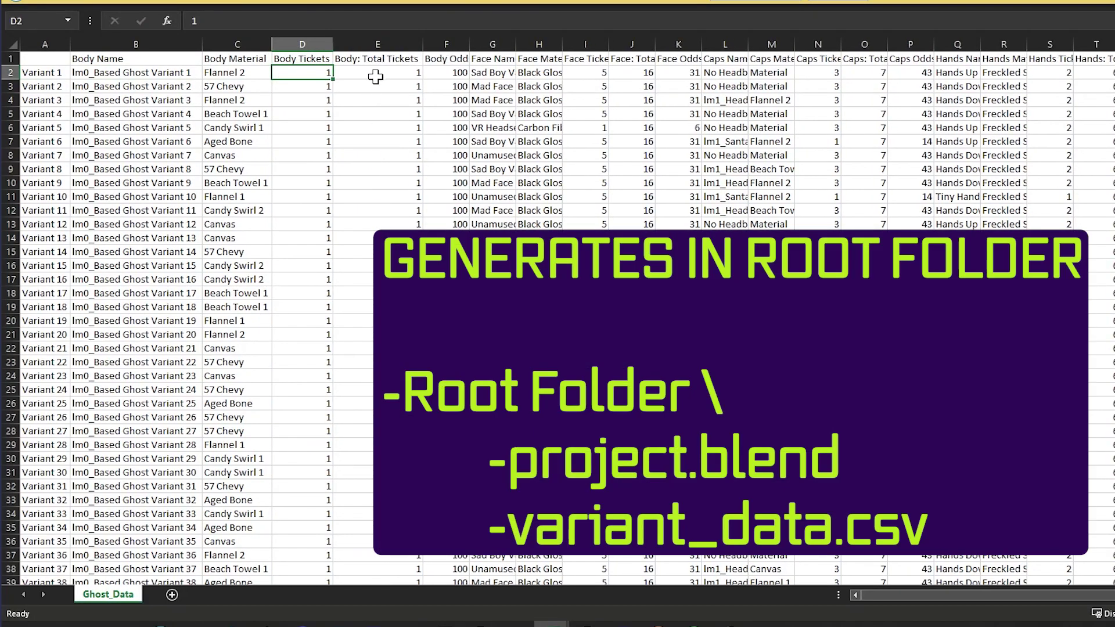
click(376, 72)
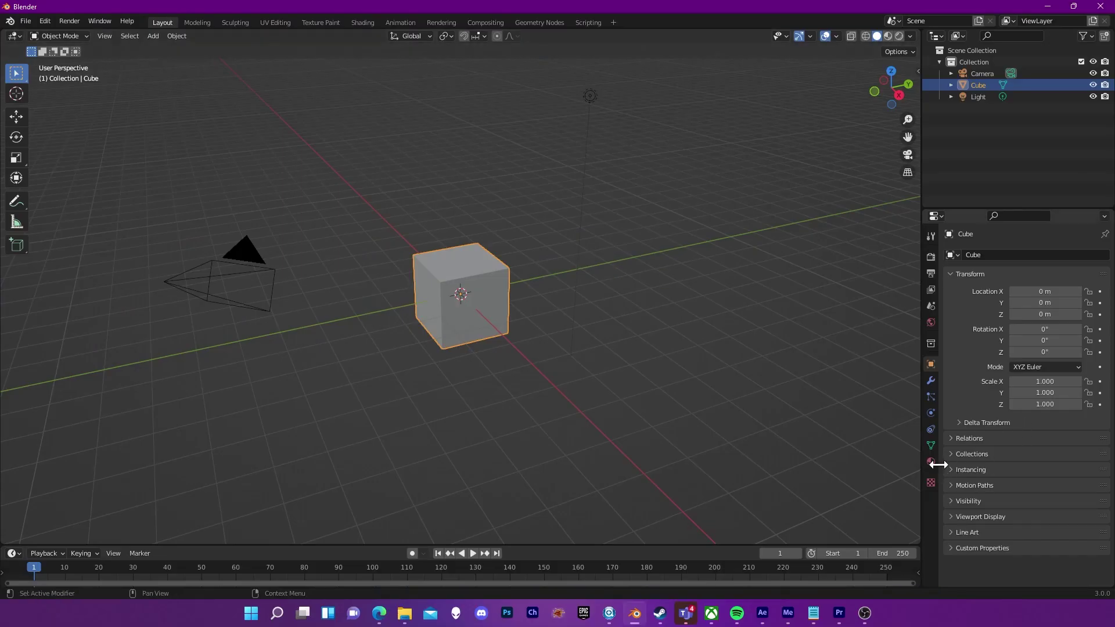
Step: Disable and remove the old FZRandomizer add-on in Preferences
click(931, 446)
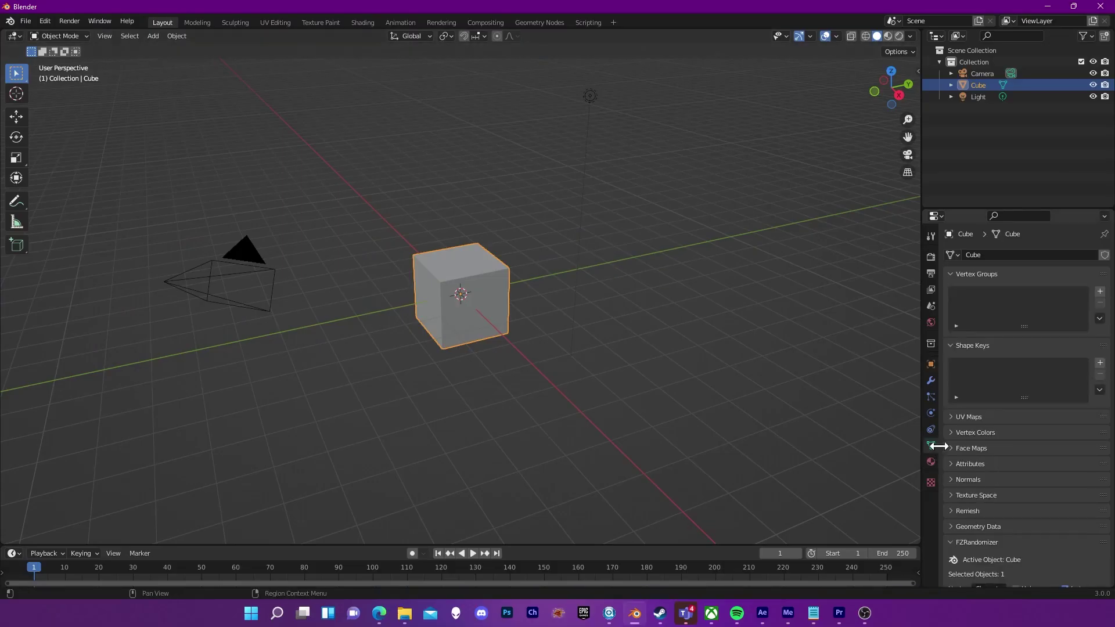
scroll(964, 456, down, 5)
scroll(981, 466, down, 1)
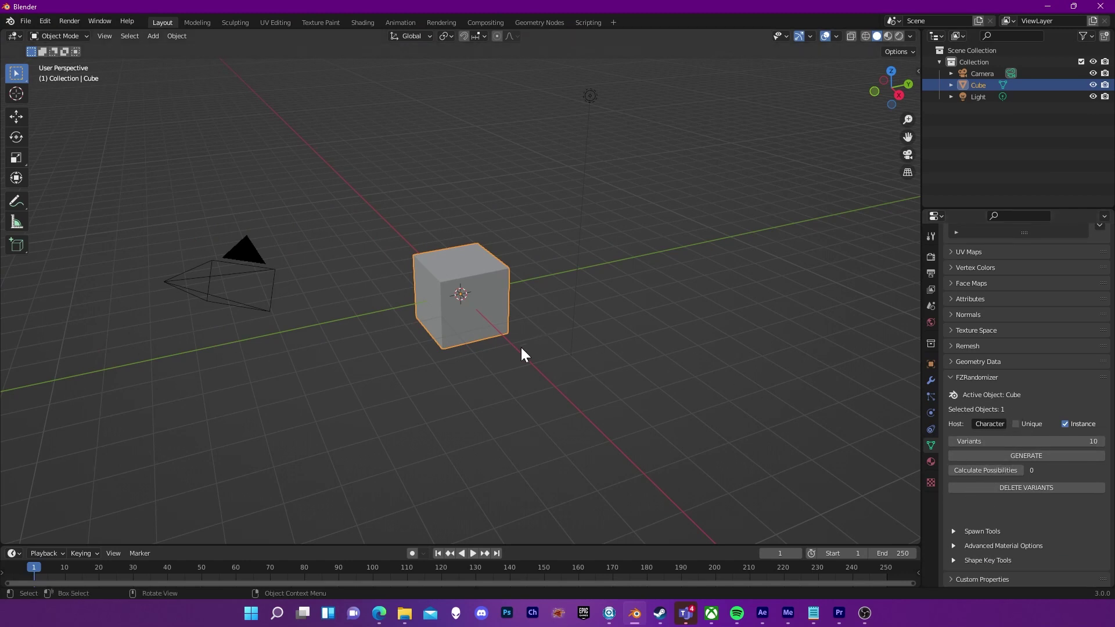
click(36, 19)
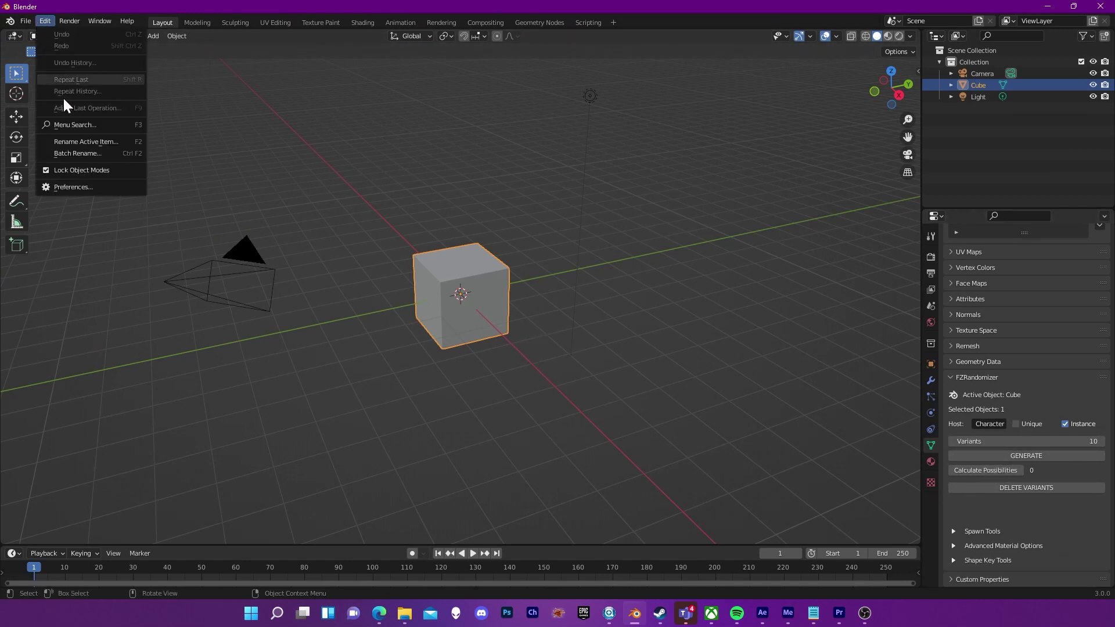
click(74, 187)
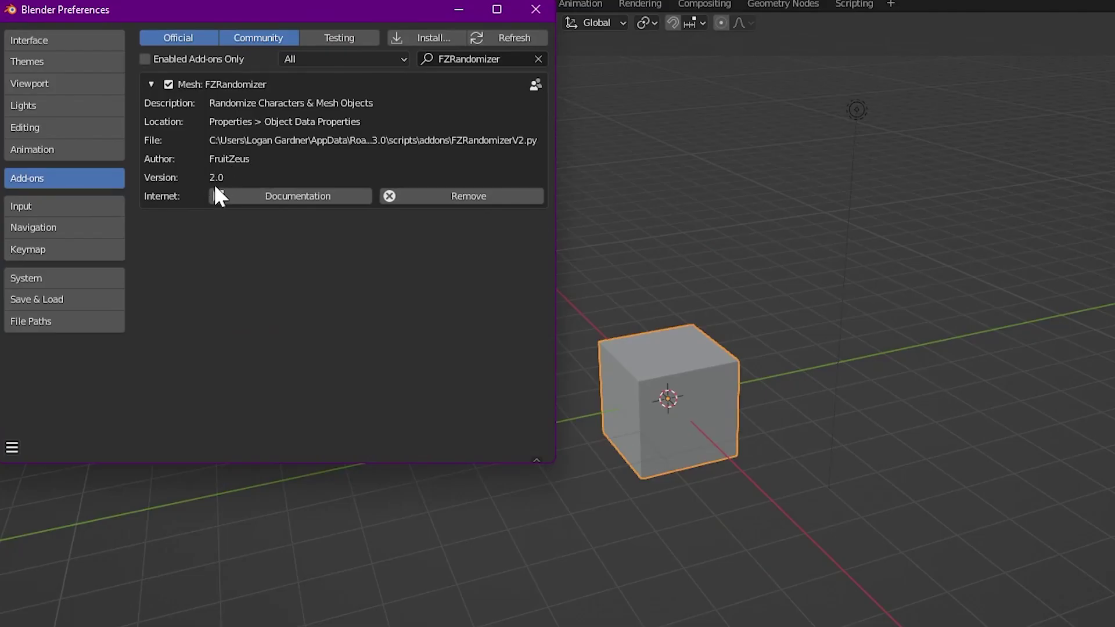
click(168, 85)
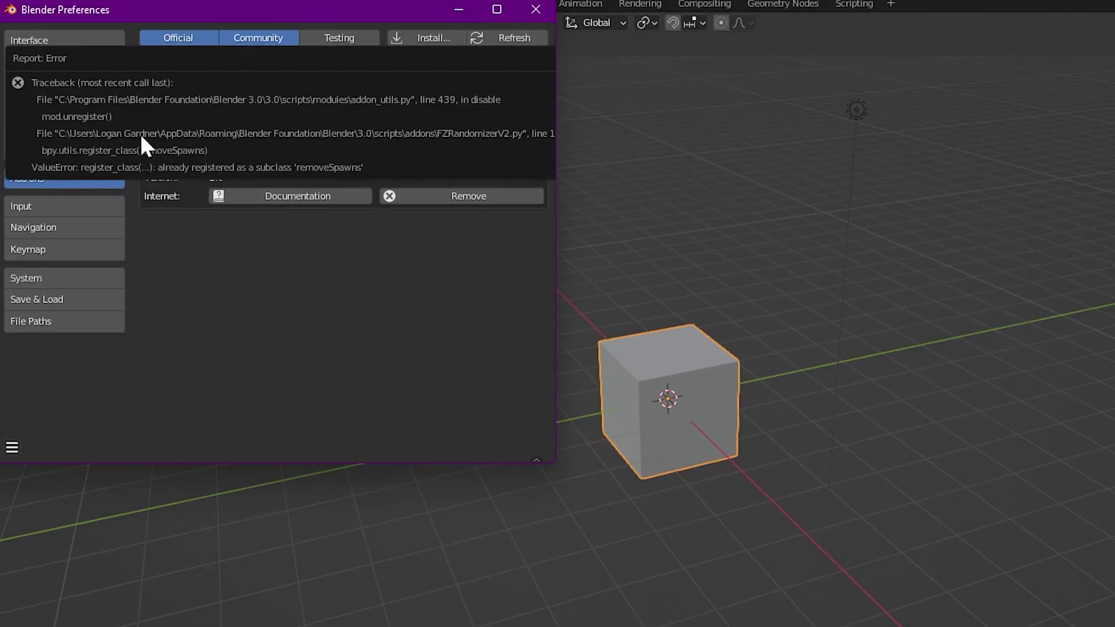
click(473, 195)
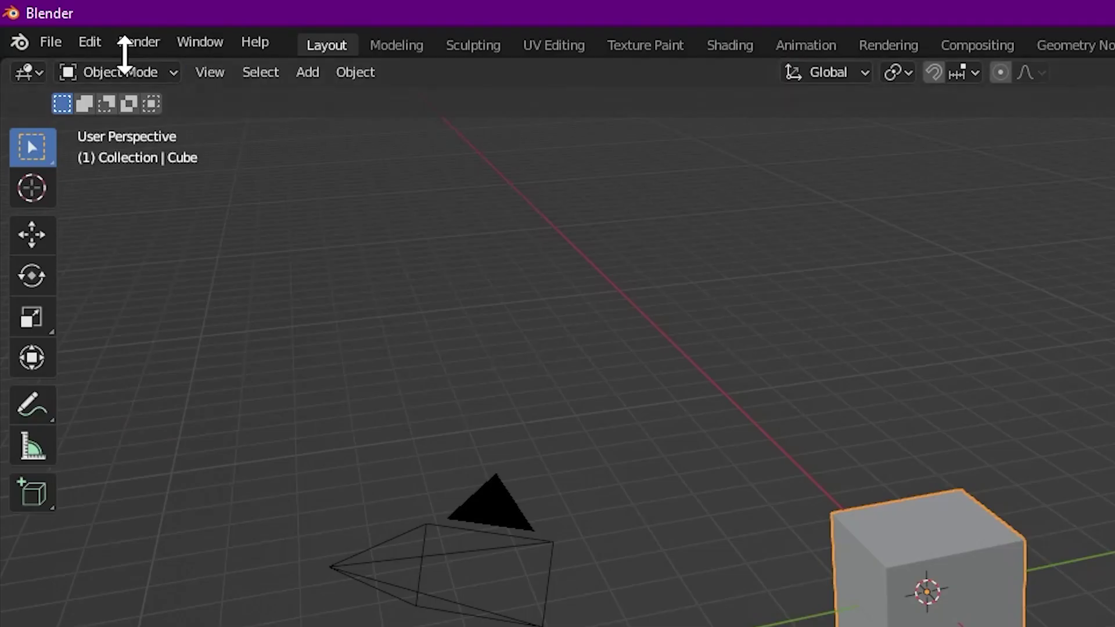
Step: Reopen Preferences and start installing the add-on from its .py file
click(90, 42)
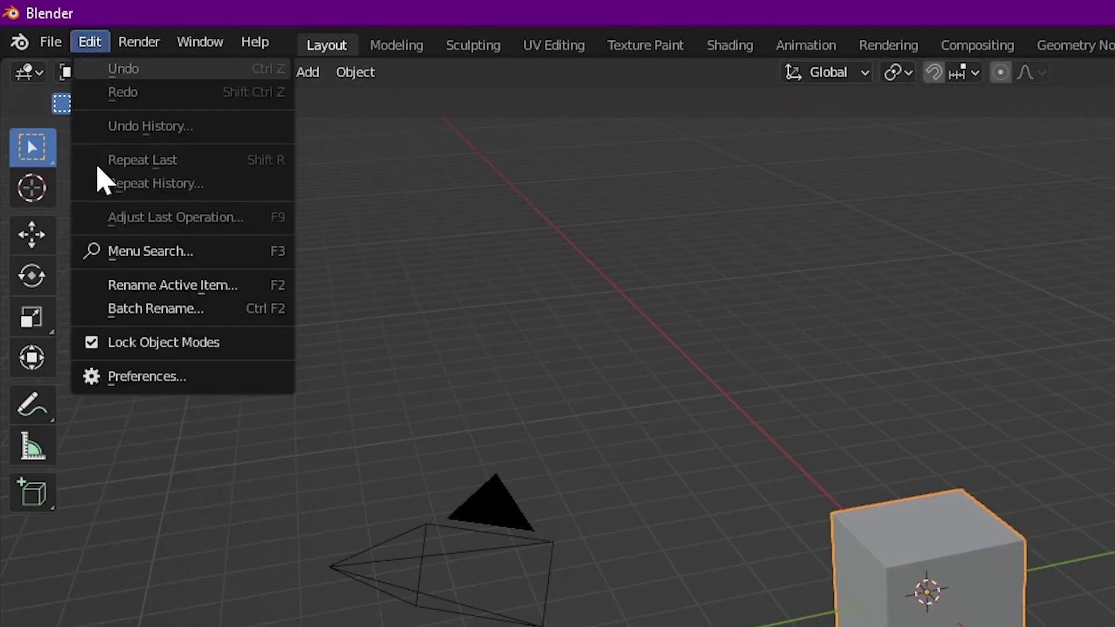
click(156, 377)
click(583, 104)
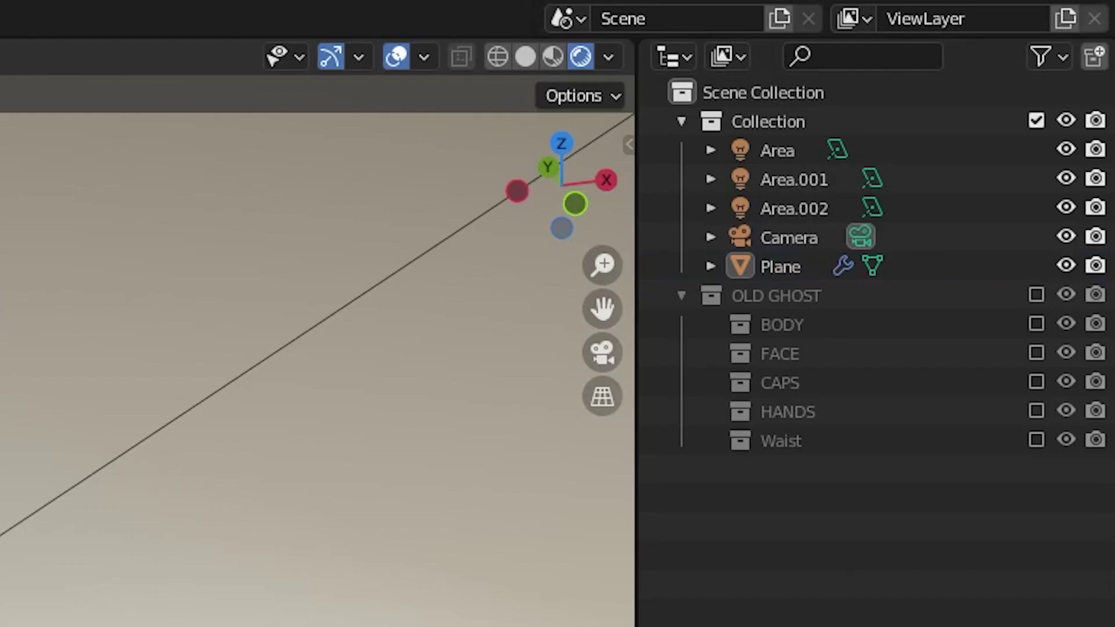
Step: Add a new collection named Ghost, correcting the mistyped name, and collapse OLD GHOST
click(1096, 58)
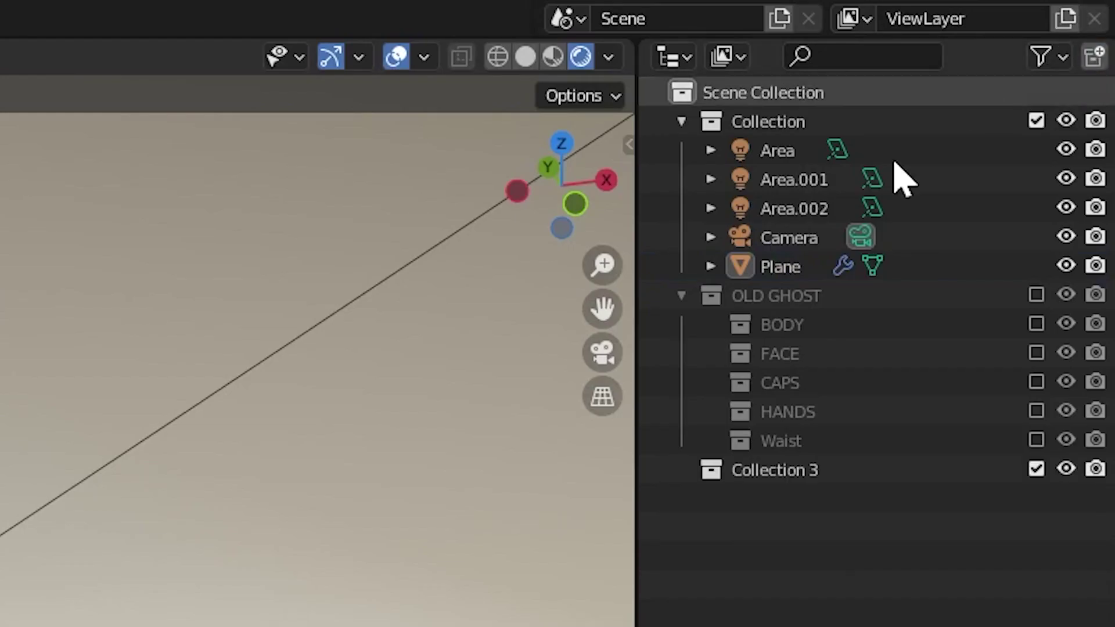
double_click(805, 482)
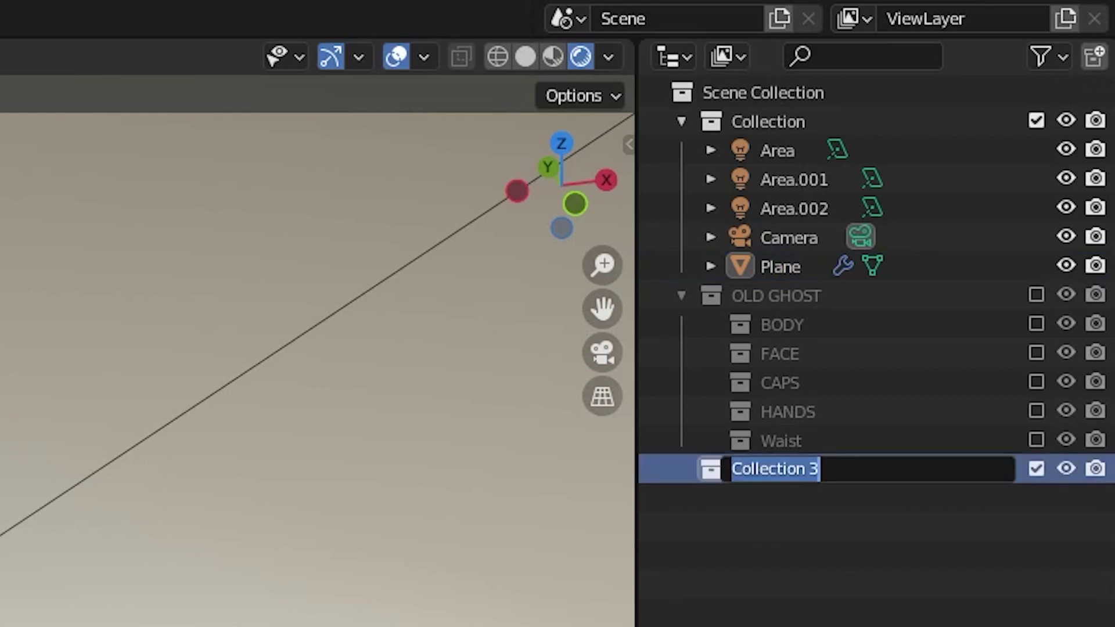
text(HOST)
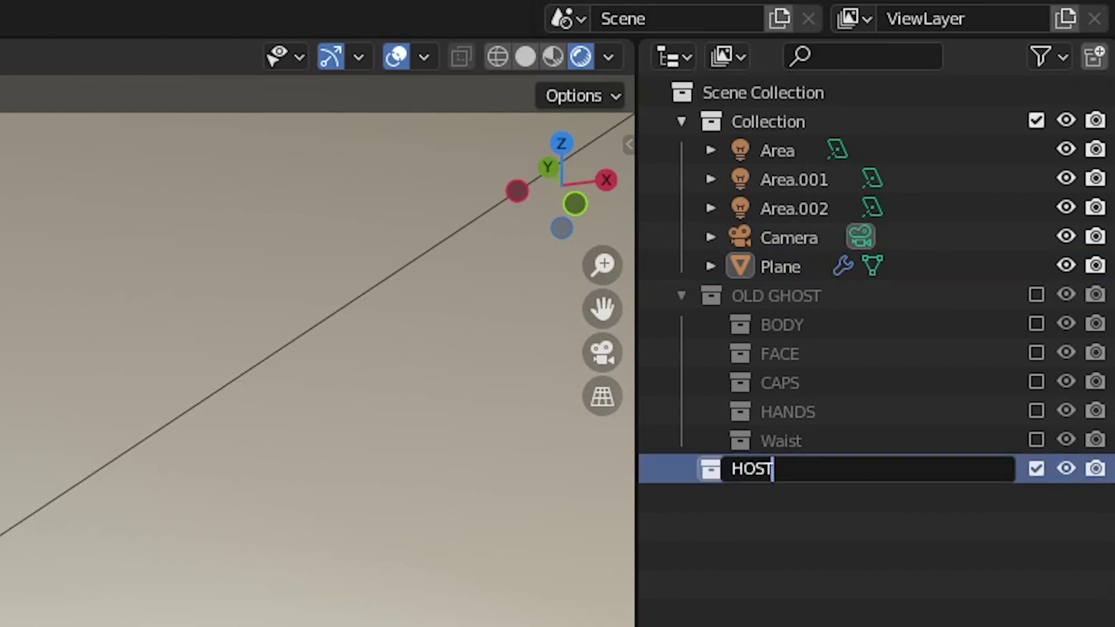
key(Left)
key(Left)
key(Left)
key(Left)
key(Delete)
key(Delete)
key(Delete)
key(Delete)
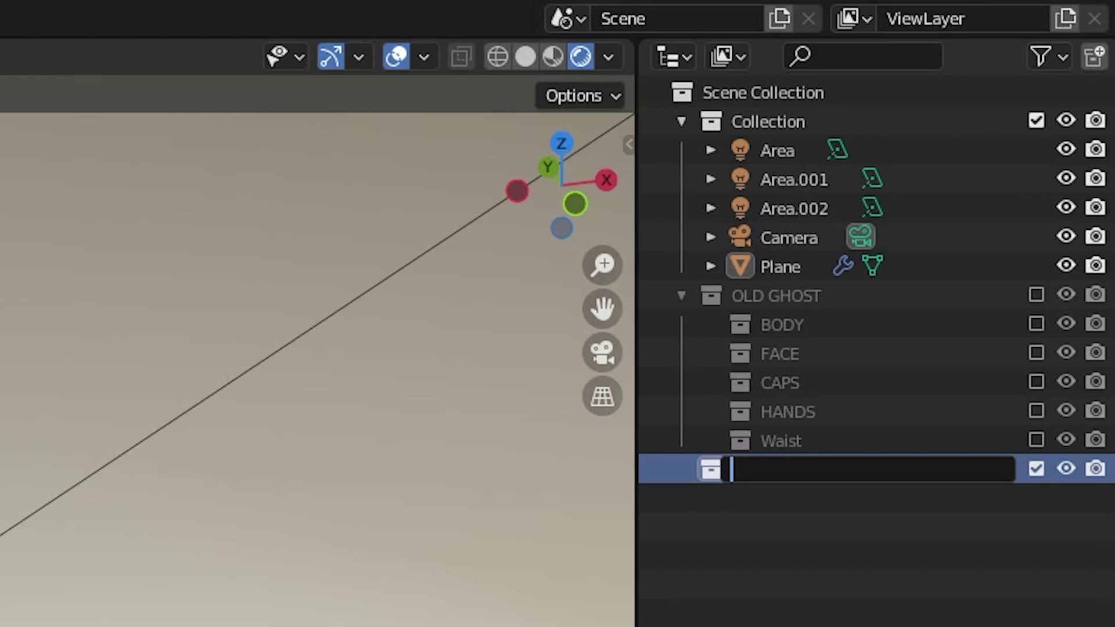
text(Ghost)
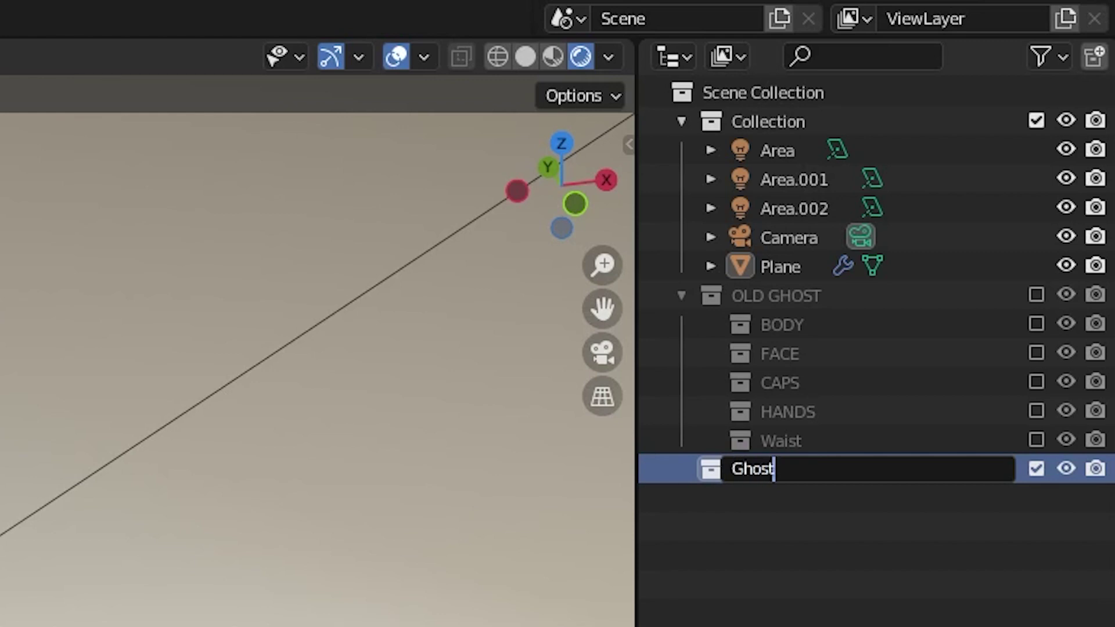
key(Return)
click(781, 383)
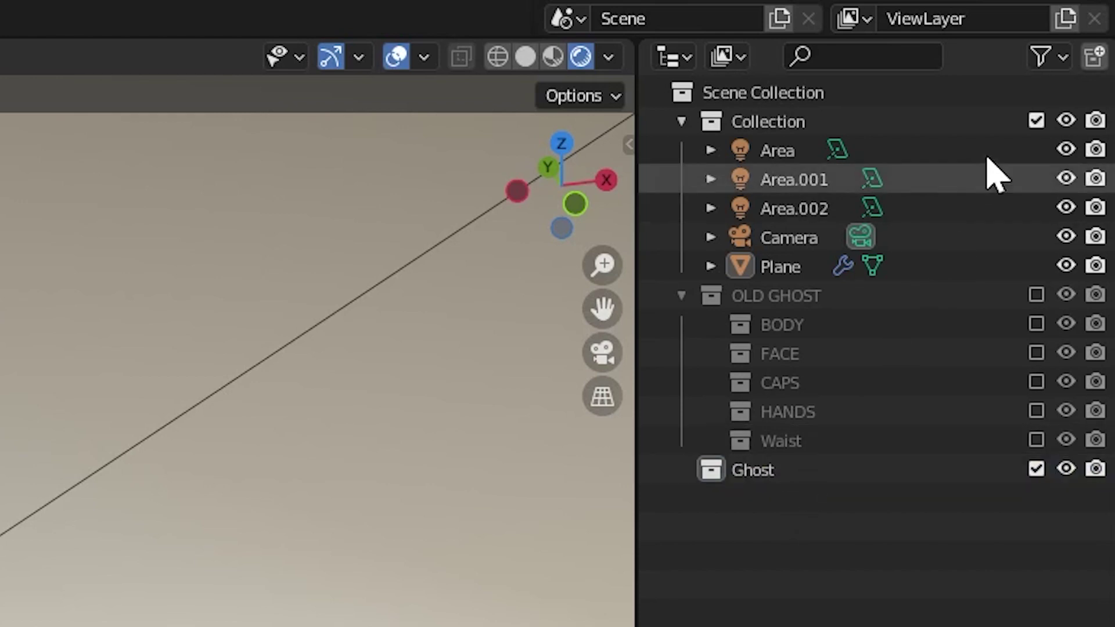
click(681, 295)
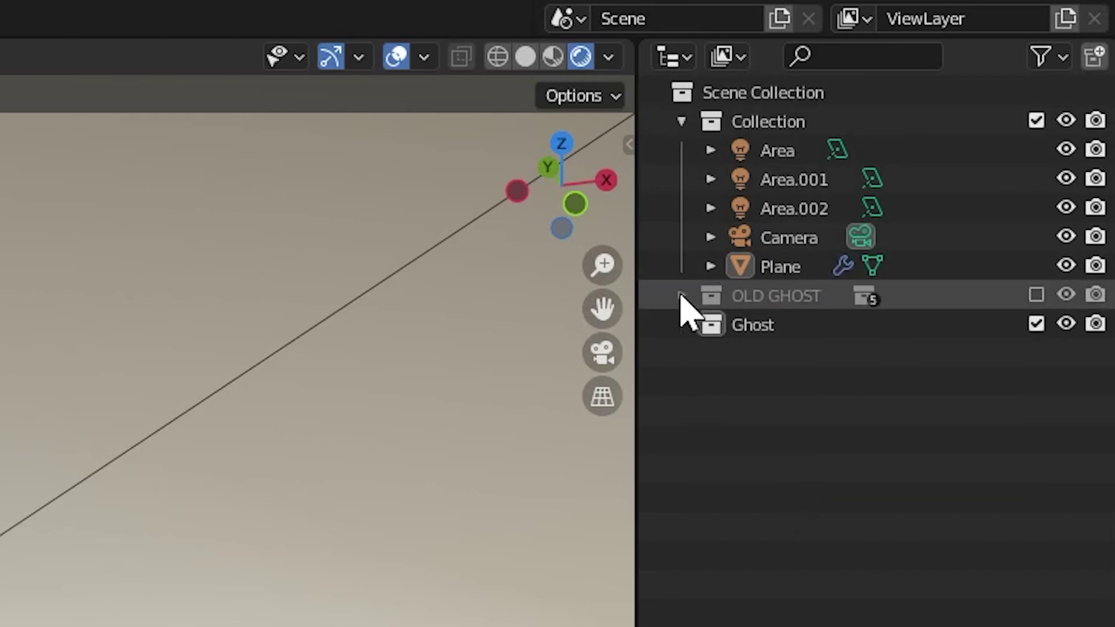
Step: Add a collection named Body and nest it inside Ghost
click(1096, 58)
double_click(814, 356)
text(B)
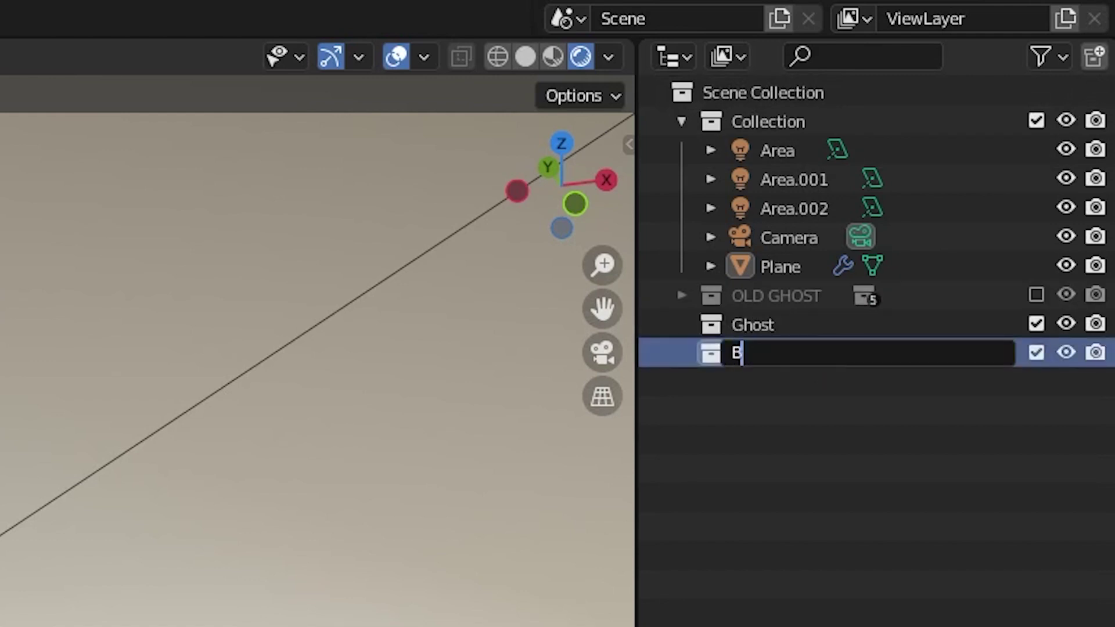
text(ody)
key(Return)
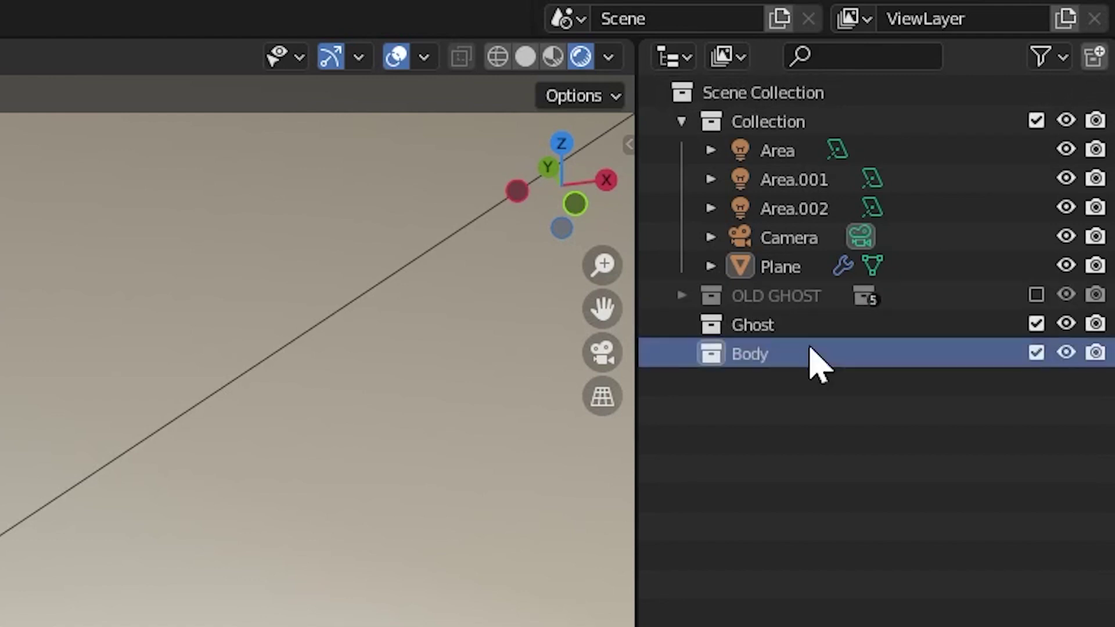
drag(733, 354, 762, 329)
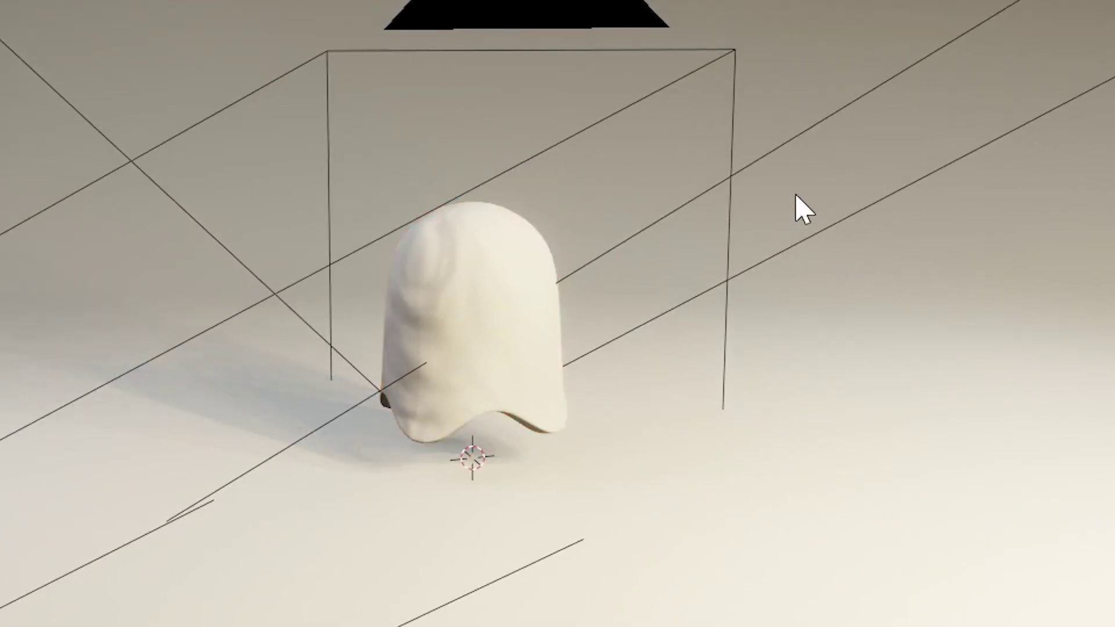
Step: Move the ghost body mesh into the Ghost > Body collection
click(492, 308)
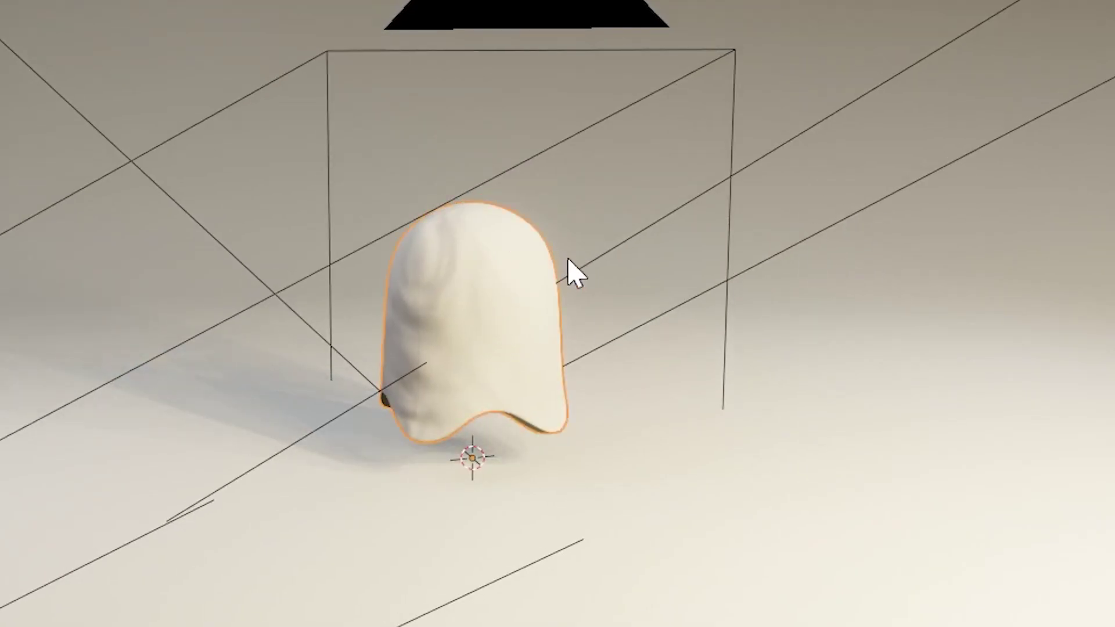
middle_drag(643, 259, 812, 294)
key(m)
mouse_move(435, 443)
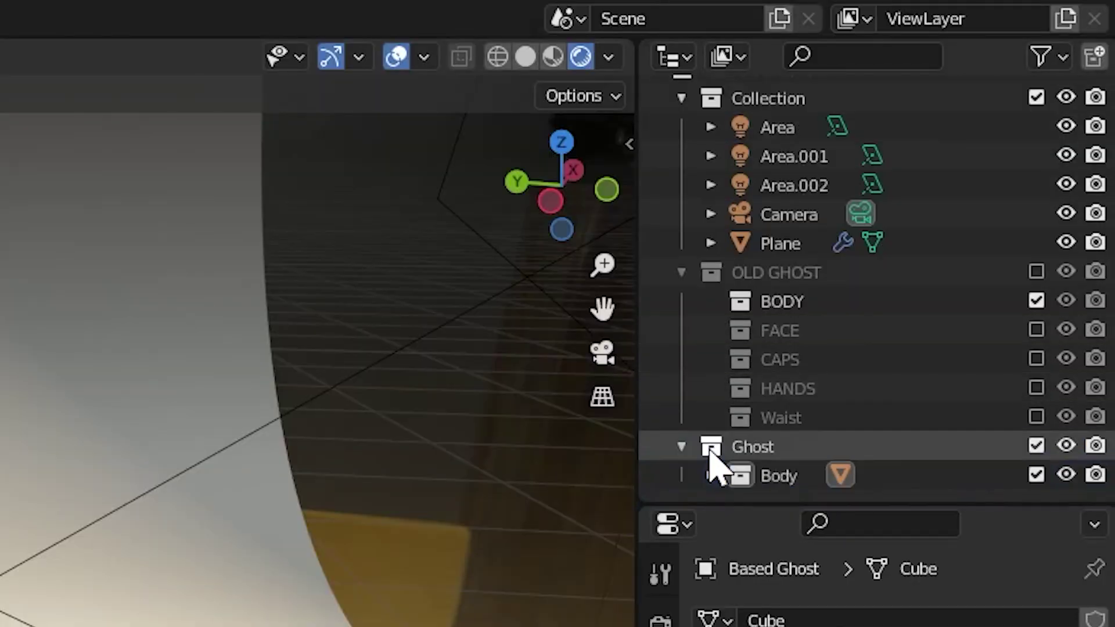
Step: Include the old FACE collection and preview Mad Face, Sad Boy, Unamused and VR Headset on the ghost
click(1037, 300)
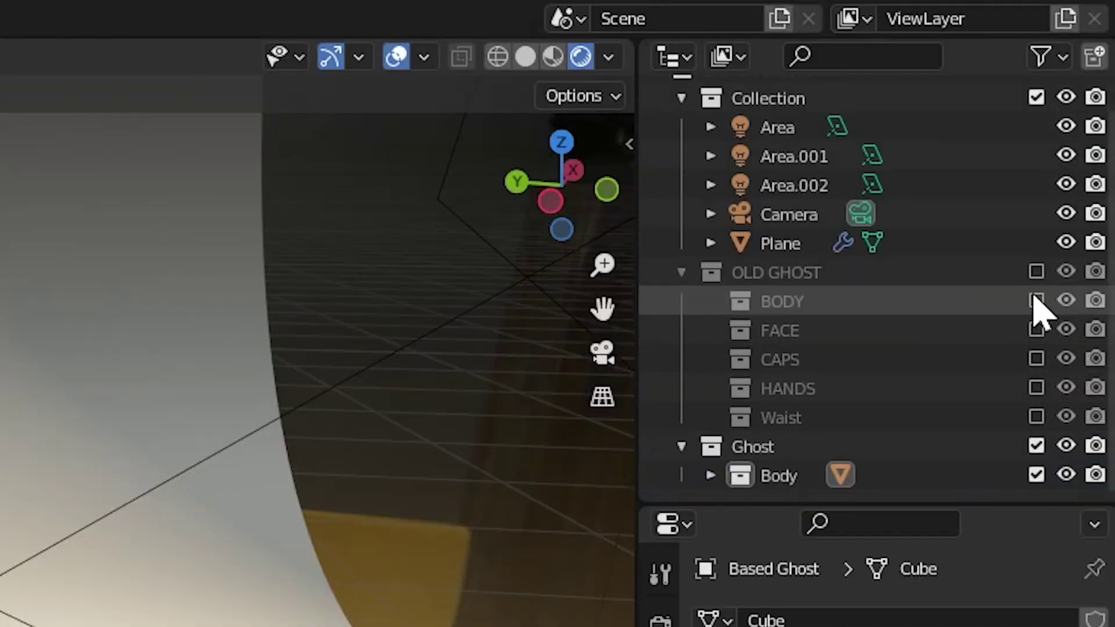
click(1036, 329)
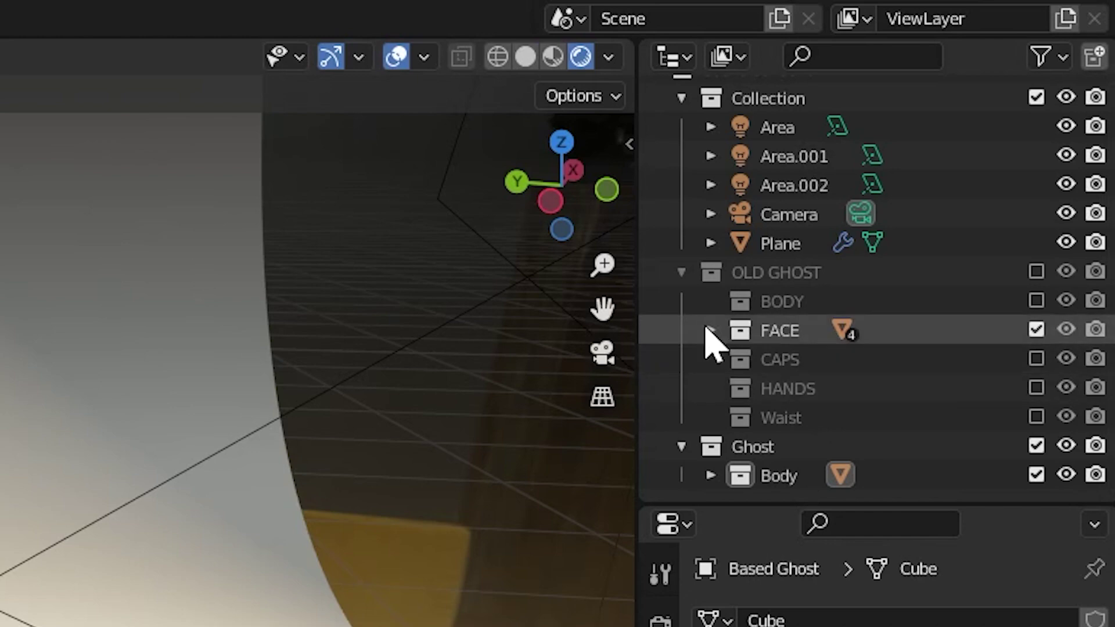
click(710, 331)
scroll(871, 410, down, 4)
click(837, 330)
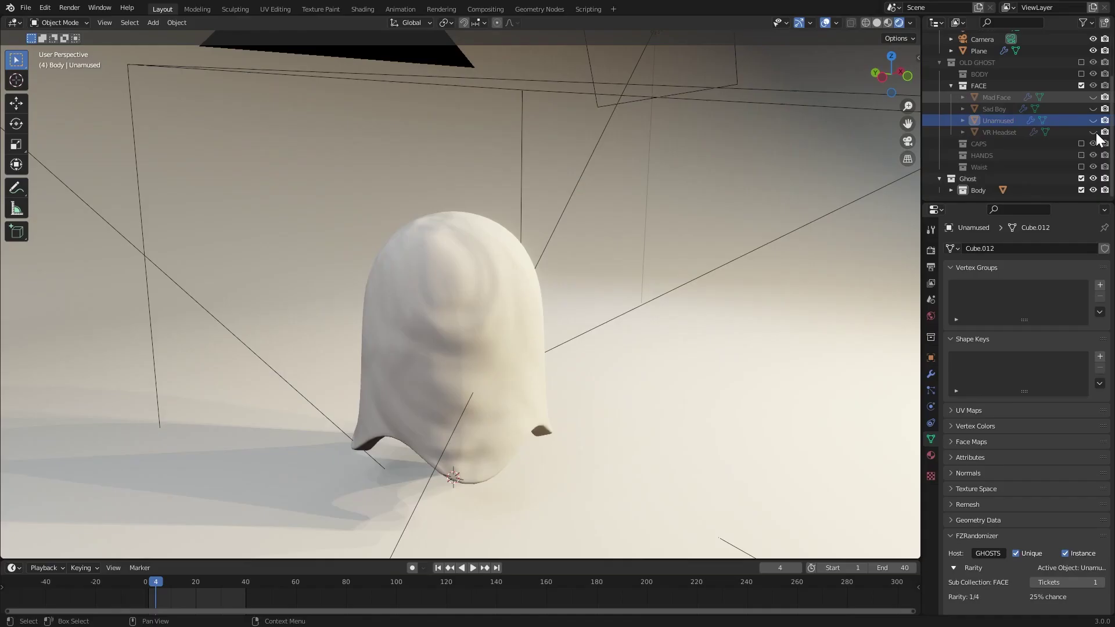
click(1068, 243)
click(1093, 97)
click(1093, 97)
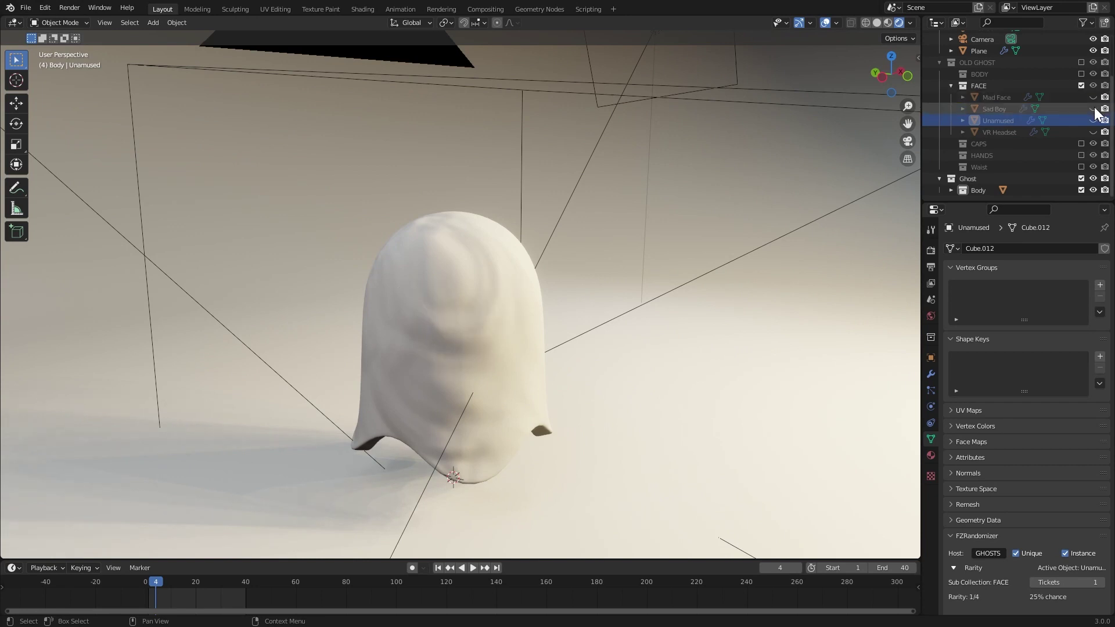
click(1093, 109)
click(1093, 109)
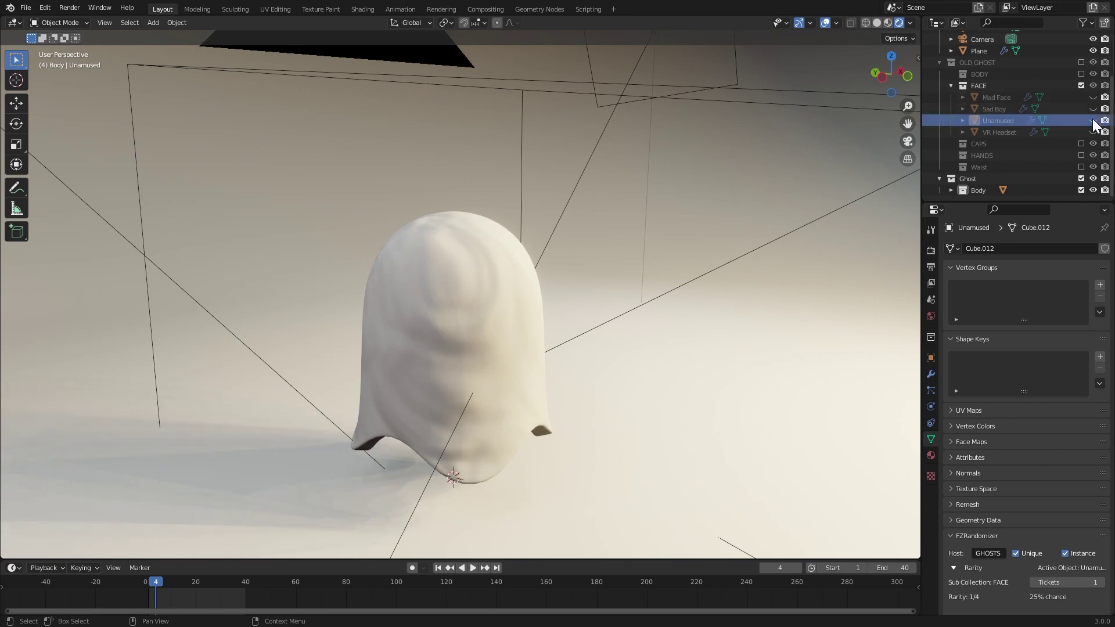
click(1093, 121)
click(1093, 120)
click(1093, 133)
click(1093, 132)
drag(1066, 243, 1000, 320)
Step: Create a Face collection under Ghost and move the four face meshes into it
click(839, 243)
shift+click(837, 335)
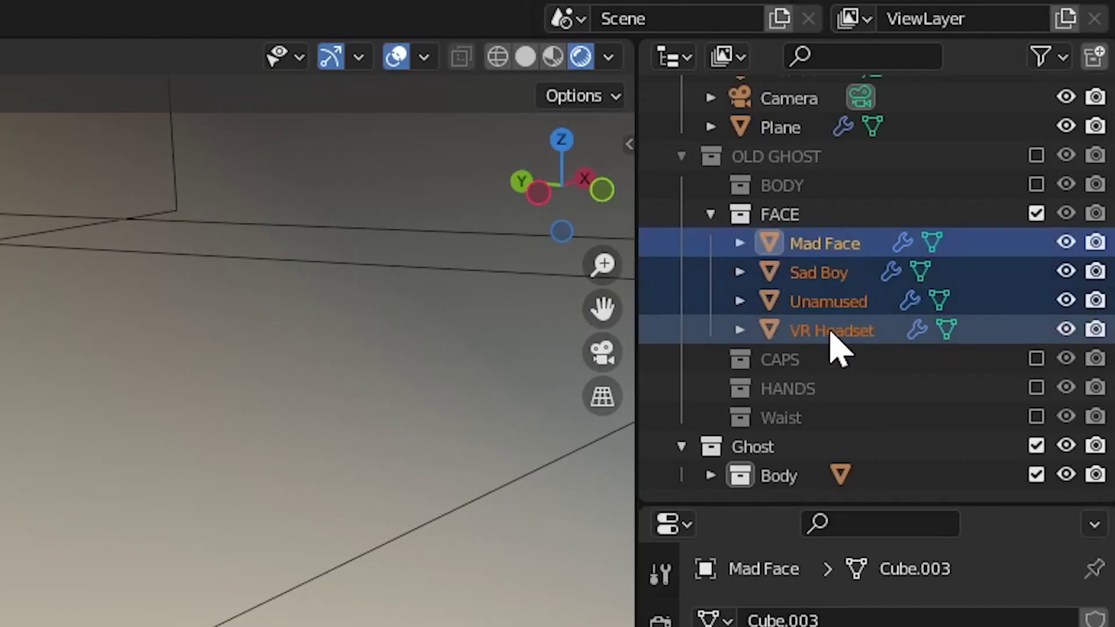
click(767, 451)
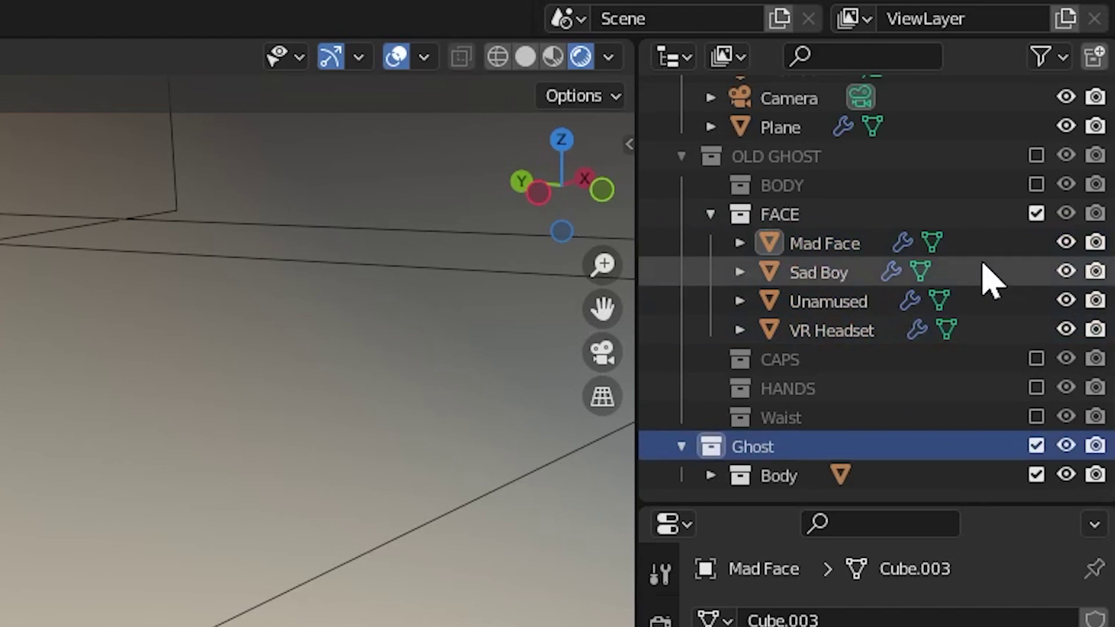
click(1089, 62)
scroll(843, 407, down, 1)
double_click(799, 477)
text(Face)
key(Return)
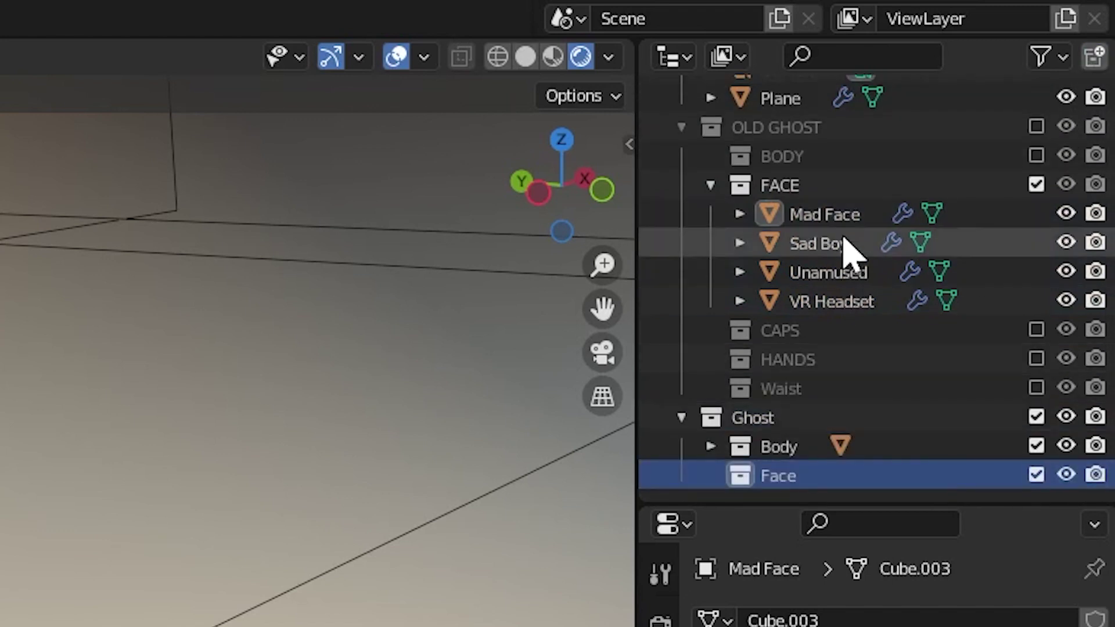
click(825, 214)
shift+click(846, 299)
drag(842, 302, 779, 482)
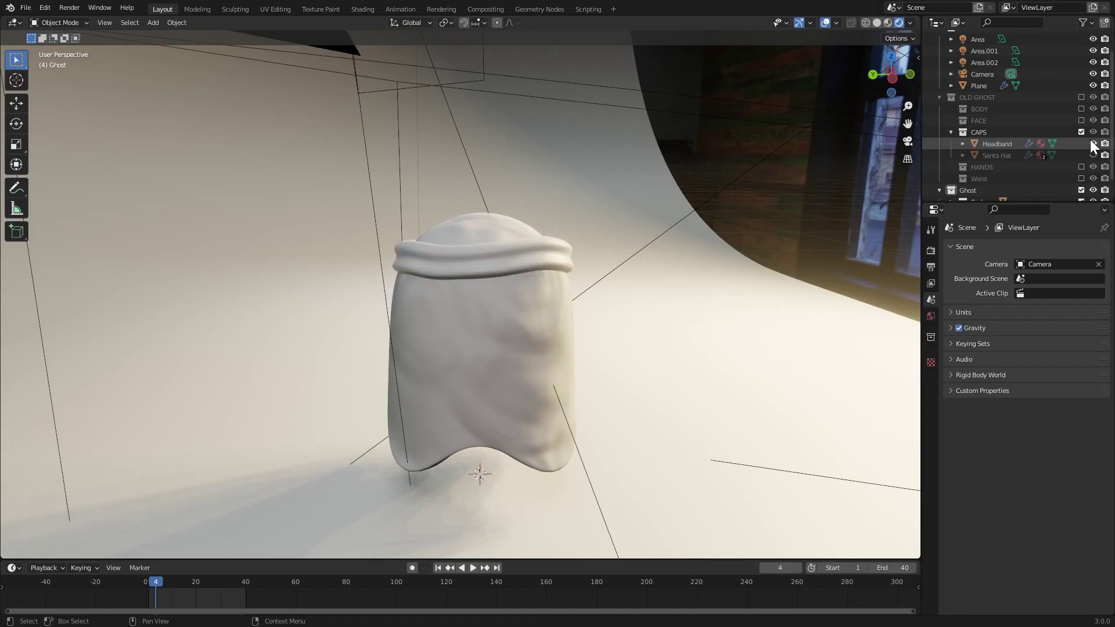
Step: Preview the Headband and Santa Hat on the ghost, leaving both hidden
click(1092, 143)
click(1093, 155)
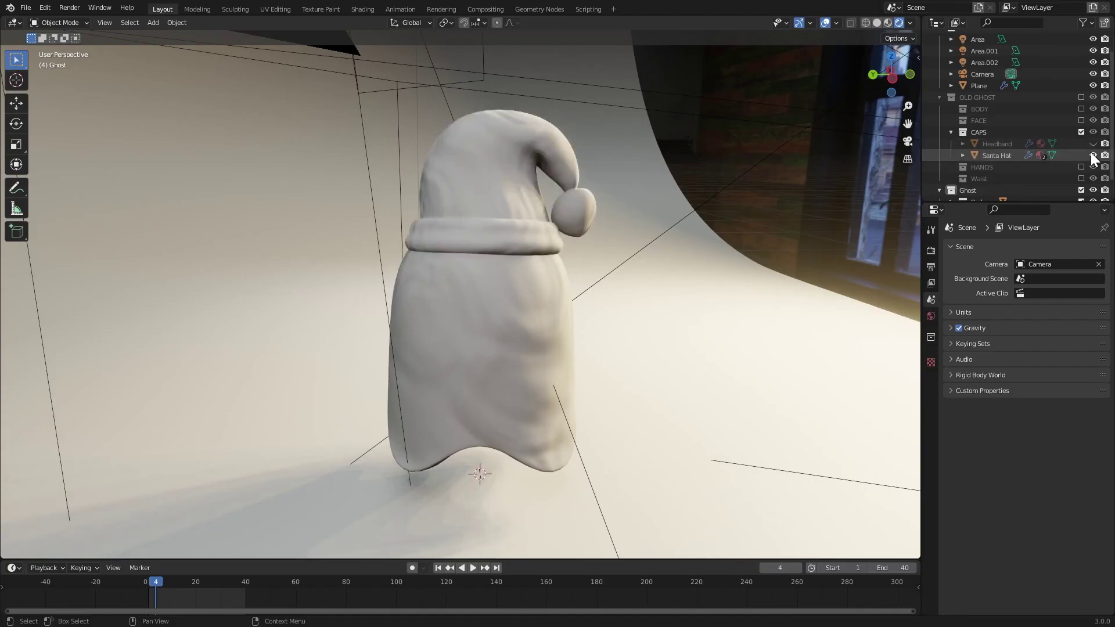
click(1092, 155)
click(1092, 155)
click(1092, 155)
click(1092, 143)
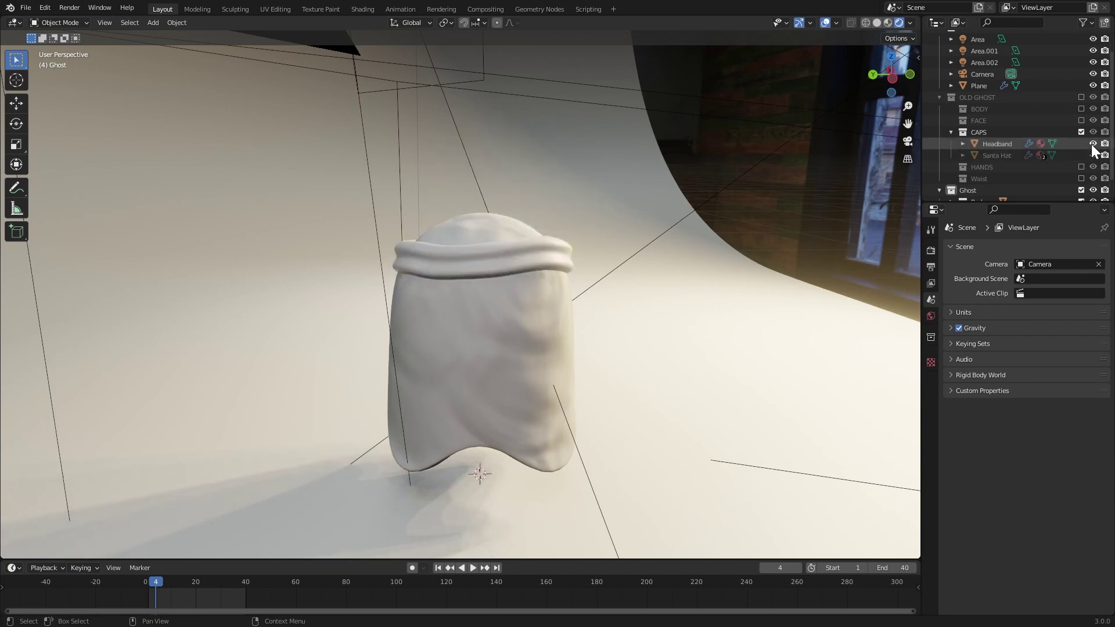
click(1092, 144)
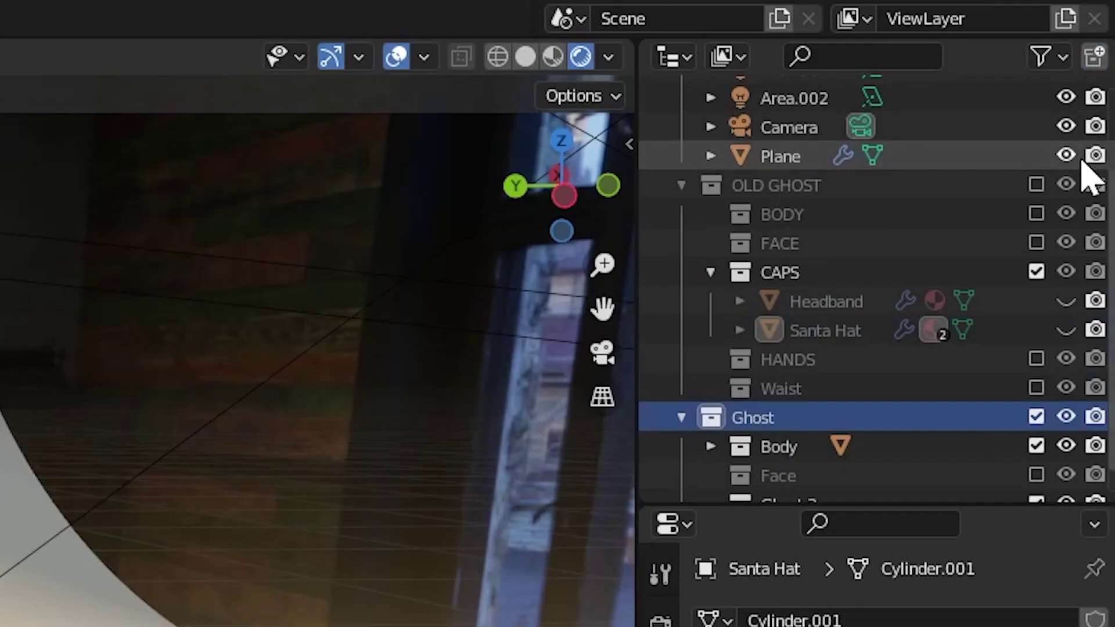
Step: Rename the new collection under Ghost to Caps and move Headband and Santa Hat into it
scroll(1014, 168, down, 1)
double_click(805, 476)
text(Caps)
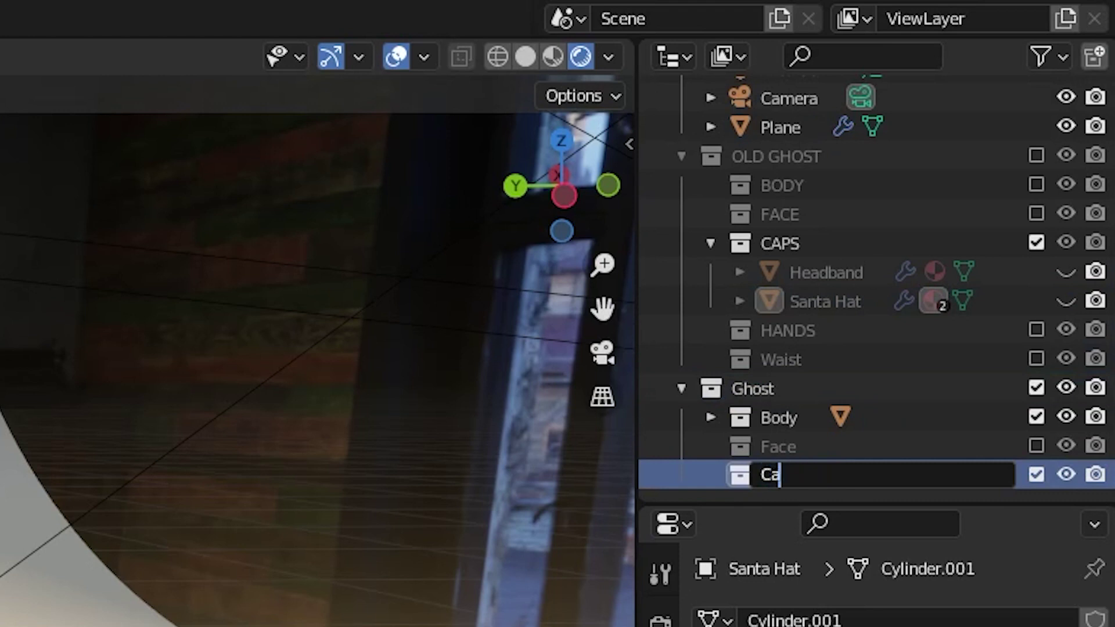
key(Return)
click(828, 275)
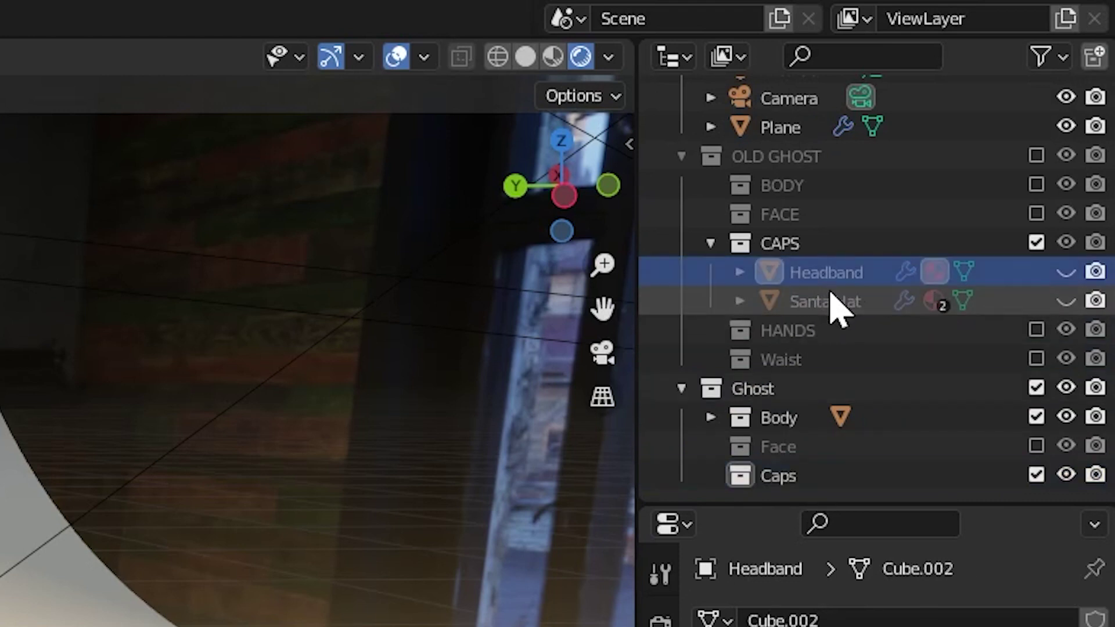
shift+click(825, 302)
drag(825, 308, 781, 482)
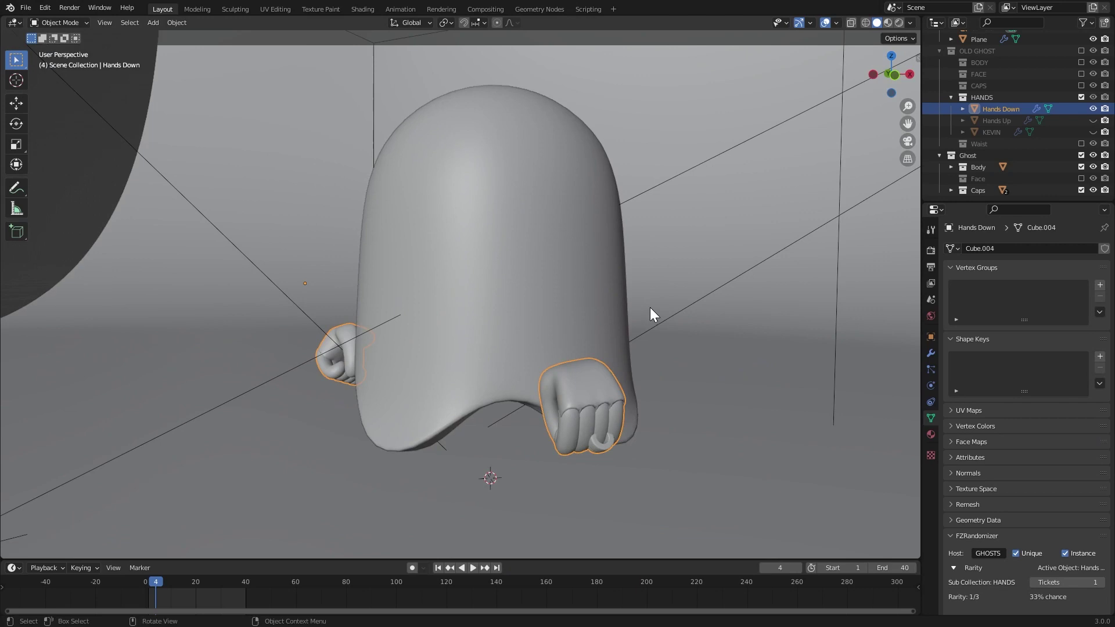
Step: In Material Preview, move the Hands Down and Hands Up meshes lower and rightward, then switch to KEVIN
key(z)
click(691, 405)
mouse_move(691, 405)
middle_down()
mouse_move(628, 332)
mouse_move(679, 346)
middle_up()
key(g)
click(721, 380)
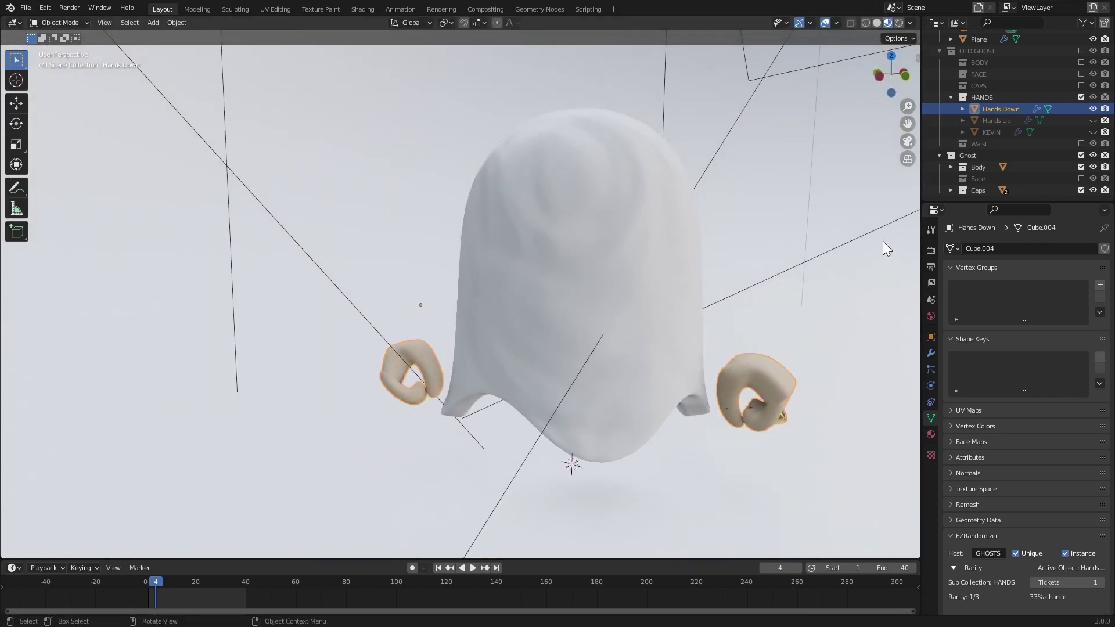
click(1093, 109)
click(1093, 120)
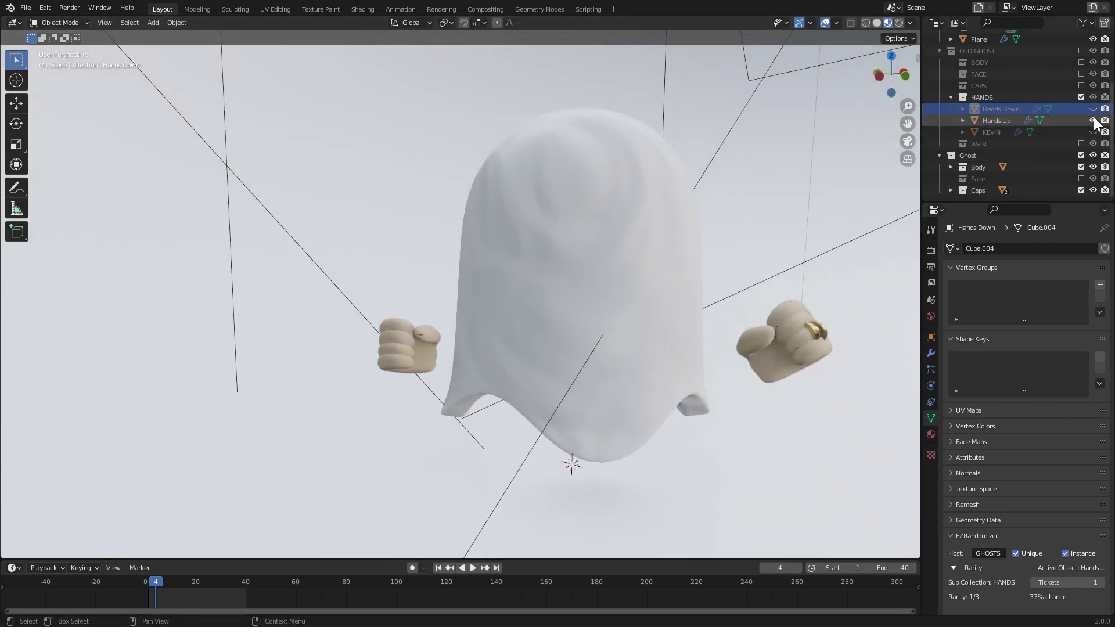
middle_drag(541, 279, 499, 295)
click(603, 390)
key(g)
click(645, 386)
Step: Drag the HANDS collection into Ghost and begin renaming it
click(992, 132)
click(968, 155)
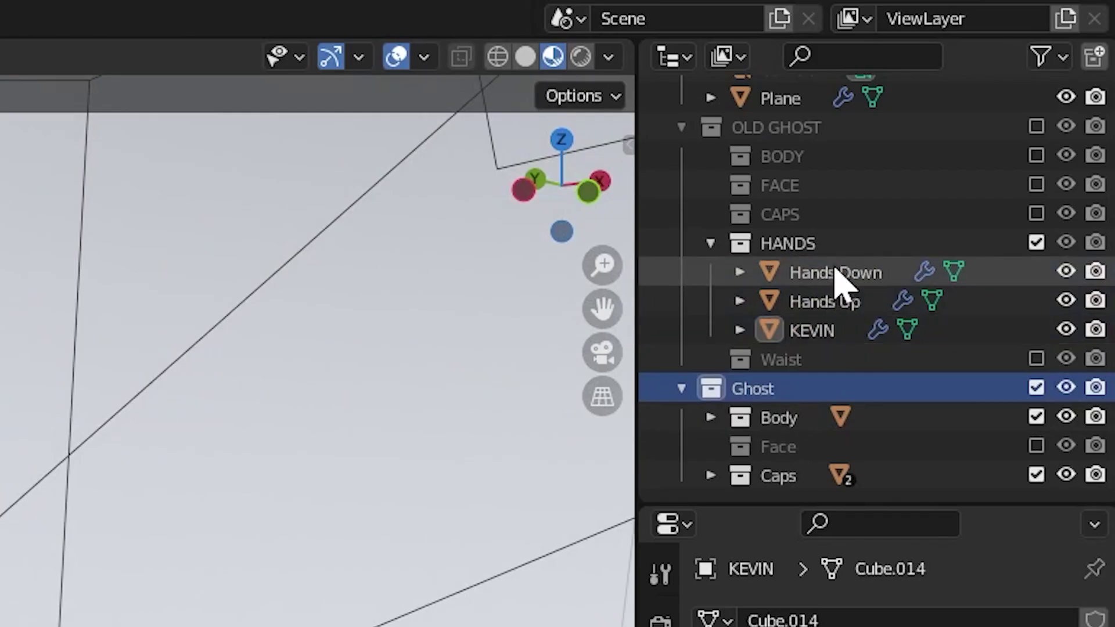
drag(811, 247, 776, 392)
double_click(825, 388)
Step: Name the collection Hands, exclude it, and include the old Waist collection
text(Hands)
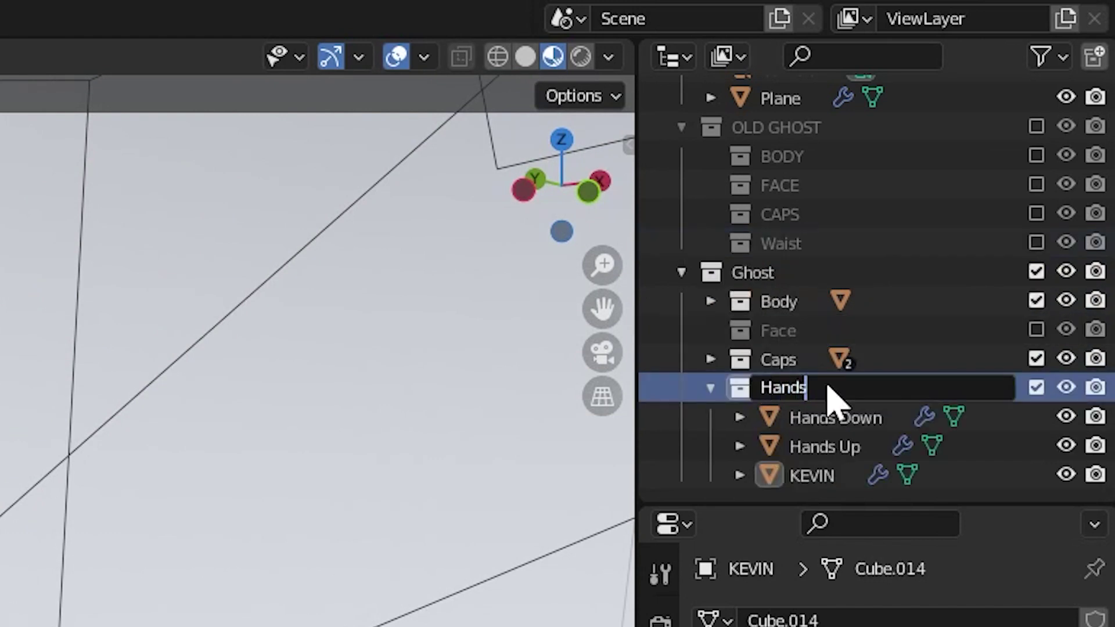
key(Return)
click(1036, 387)
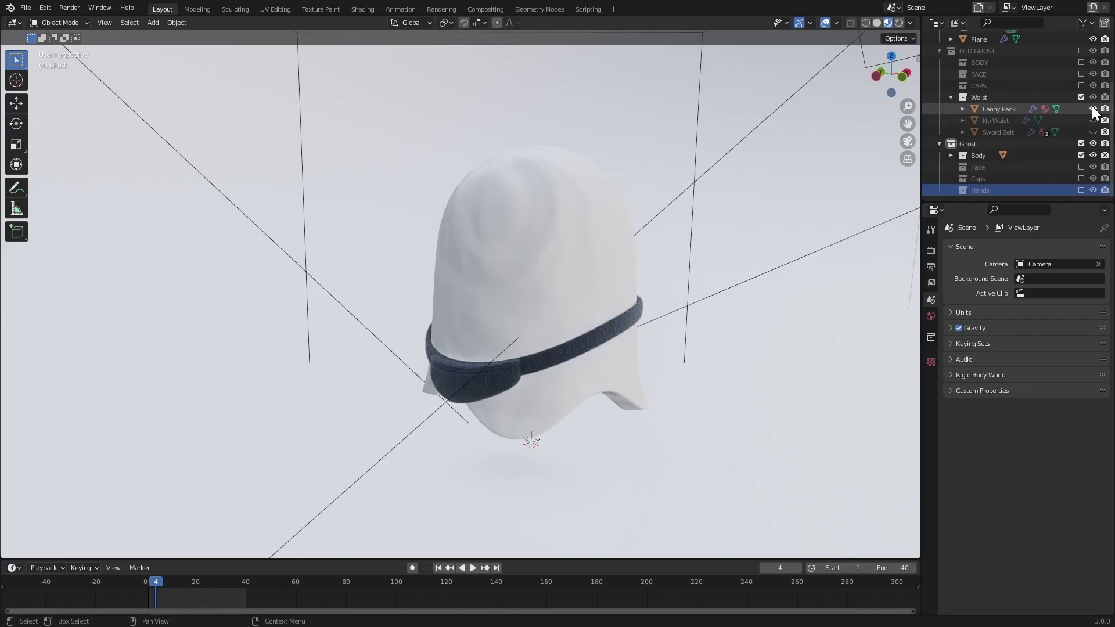
click(1037, 242)
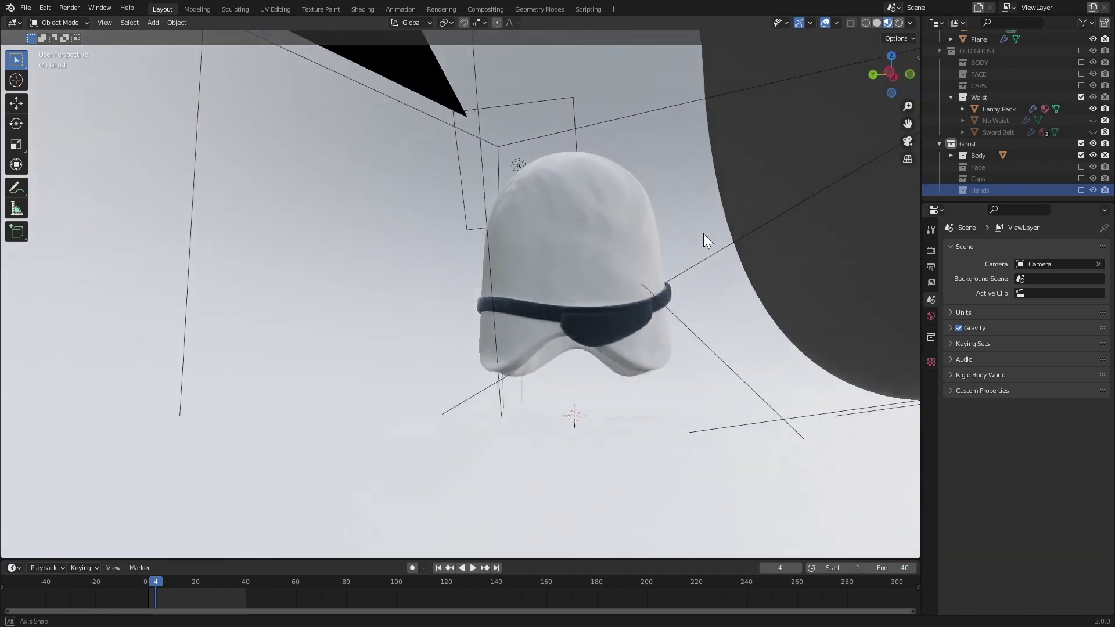
Step: Preview the Fanny Pack, No Waist and Sword Belt variants, ending with Sword Belt selected
middle_drag(704, 235, 585, 291)
scroll(541, 347, up, 3)
scroll(546, 343, up, 3)
middle_drag(549, 340, 574, 329)
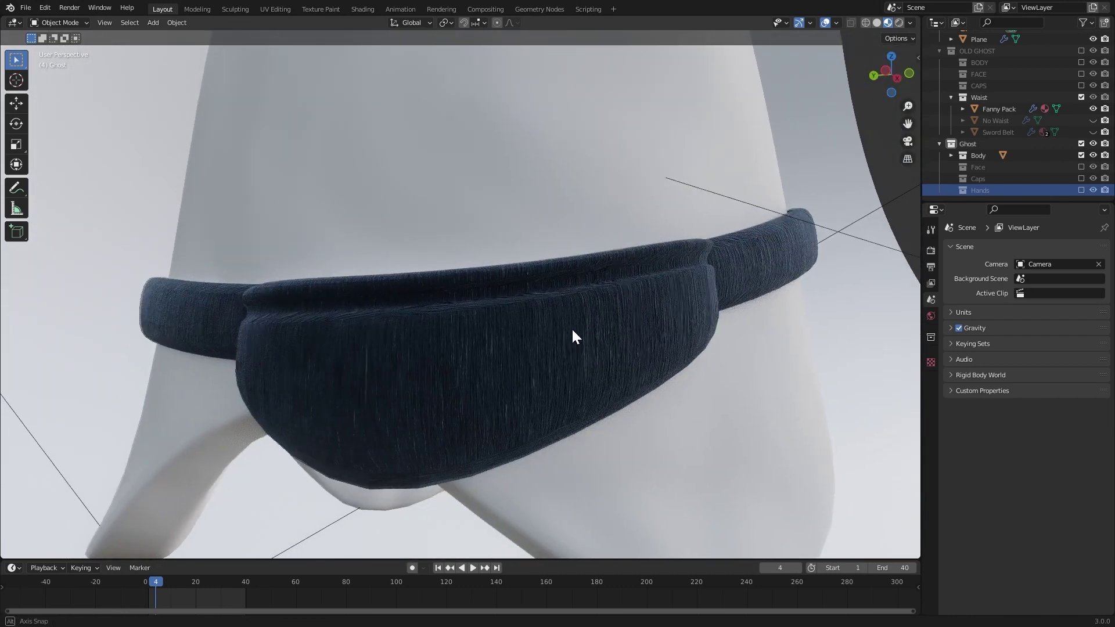
click(1093, 109)
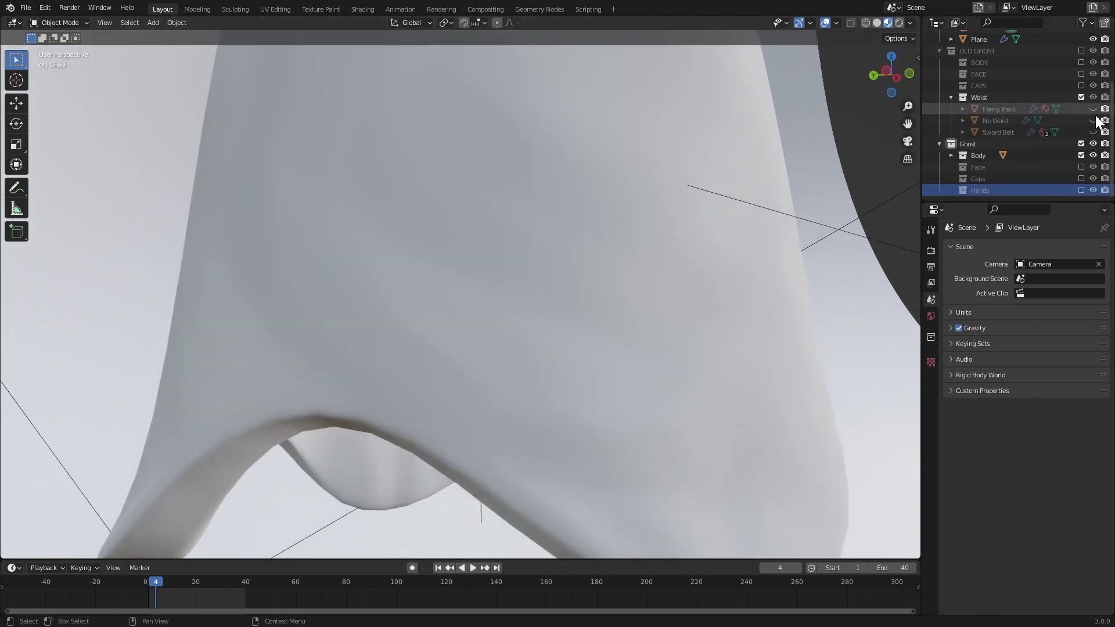
click(1093, 121)
scroll(727, 182, down, 5)
middle_drag(726, 182, 906, 175)
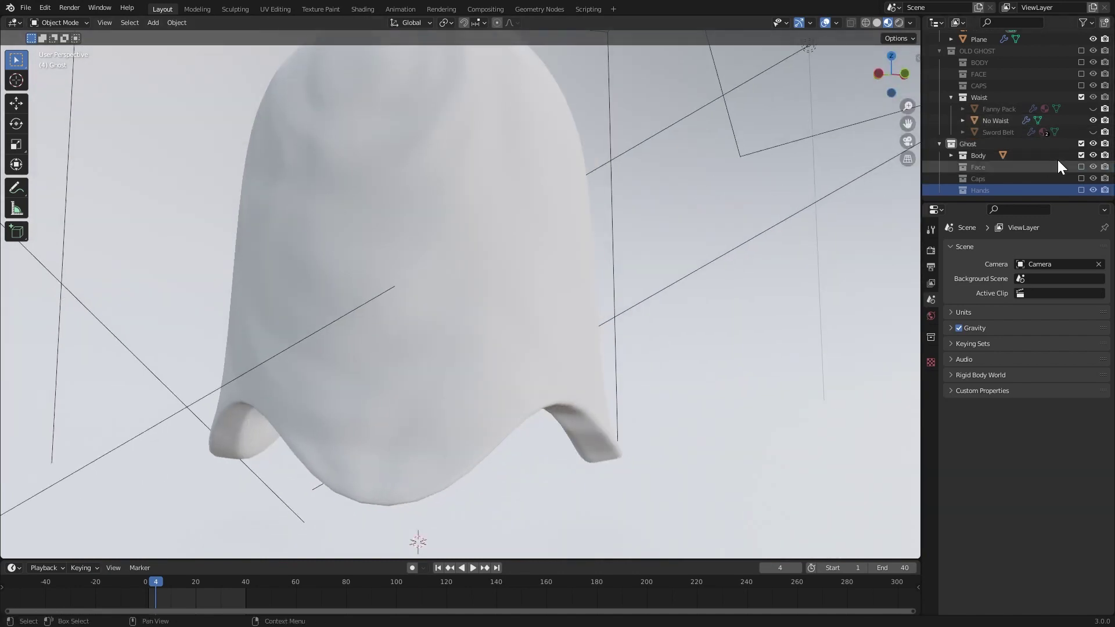
click(1093, 120)
click(1093, 132)
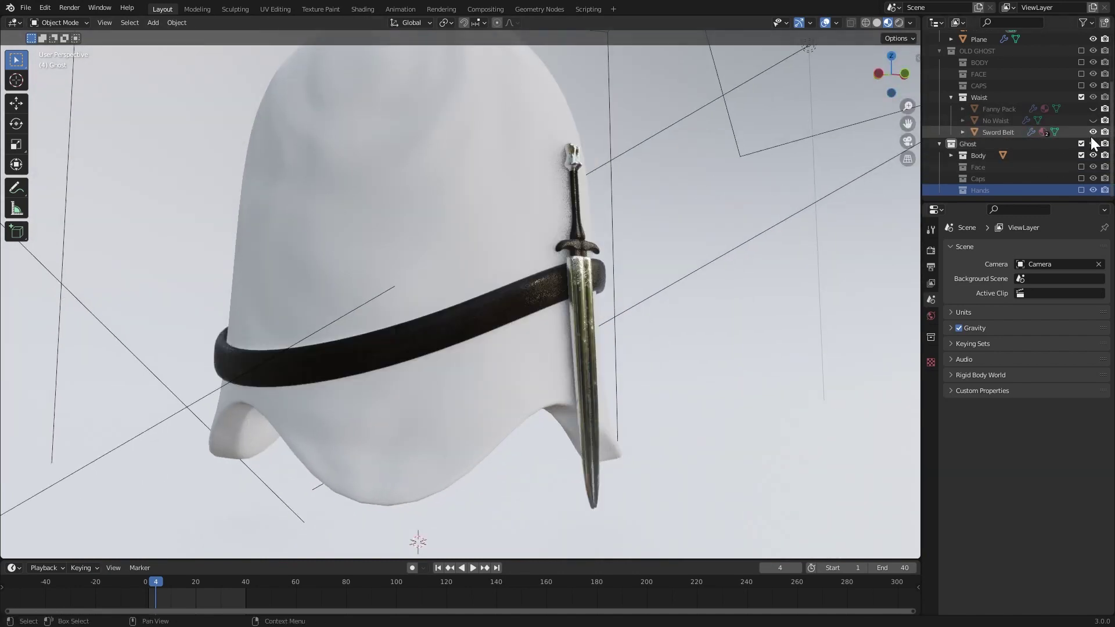
scroll(492, 317, down, 4)
scroll(492, 317, up, 2)
middle_drag(493, 317, 414, 330)
click(430, 308)
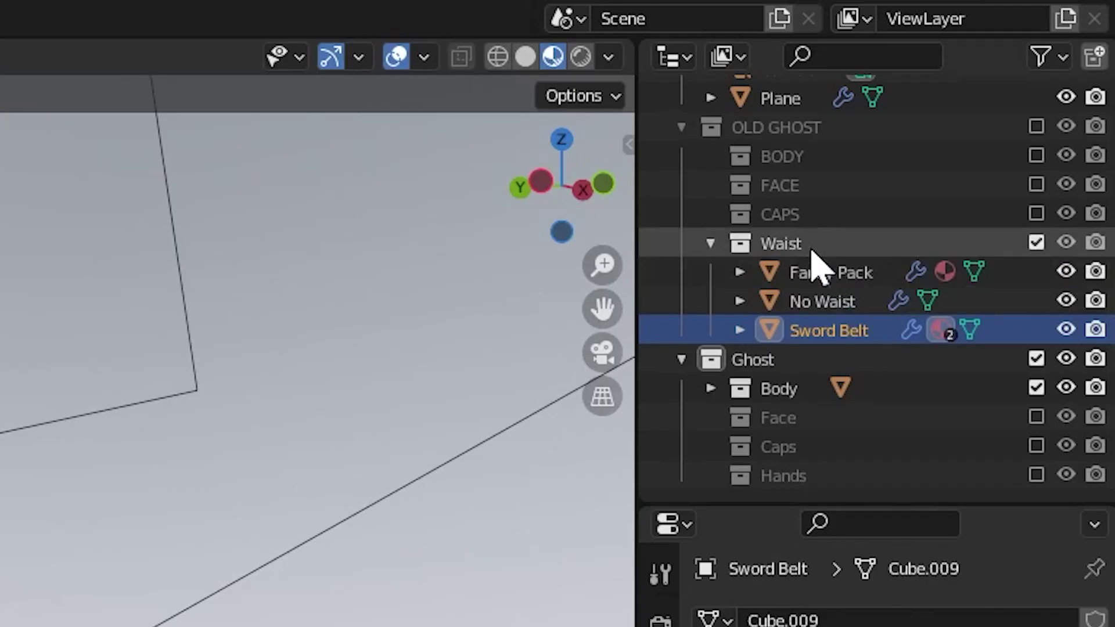
Step: Move the Waist collection inside Ghost and collapse it
drag(985, 101, 1002, 116)
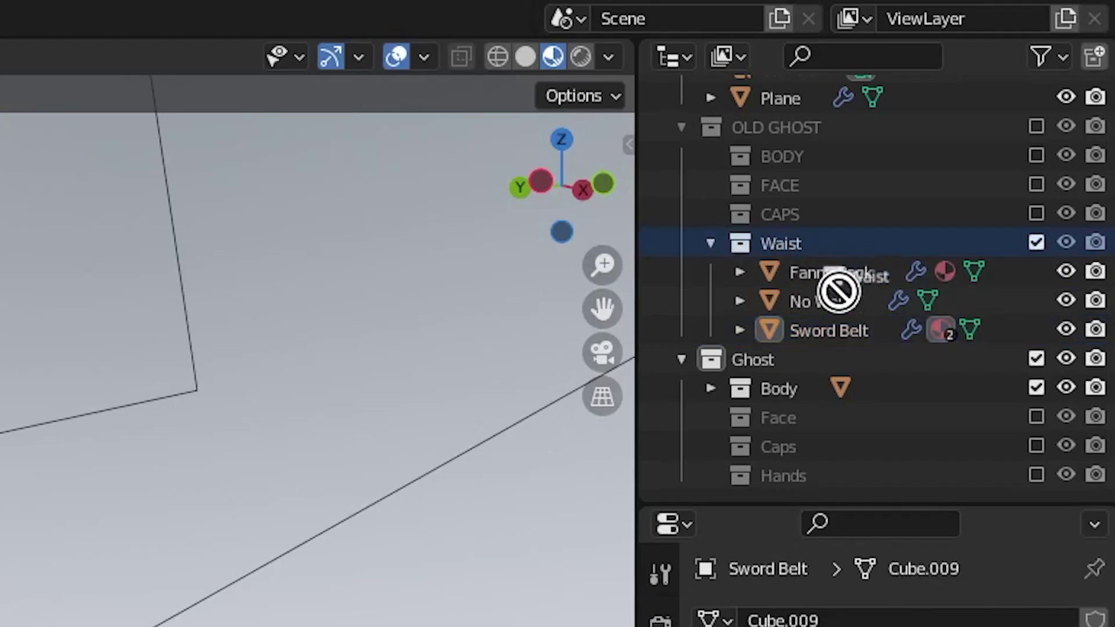
drag(838, 292, 755, 356)
click(709, 388)
scroll(755, 340, up, 2)
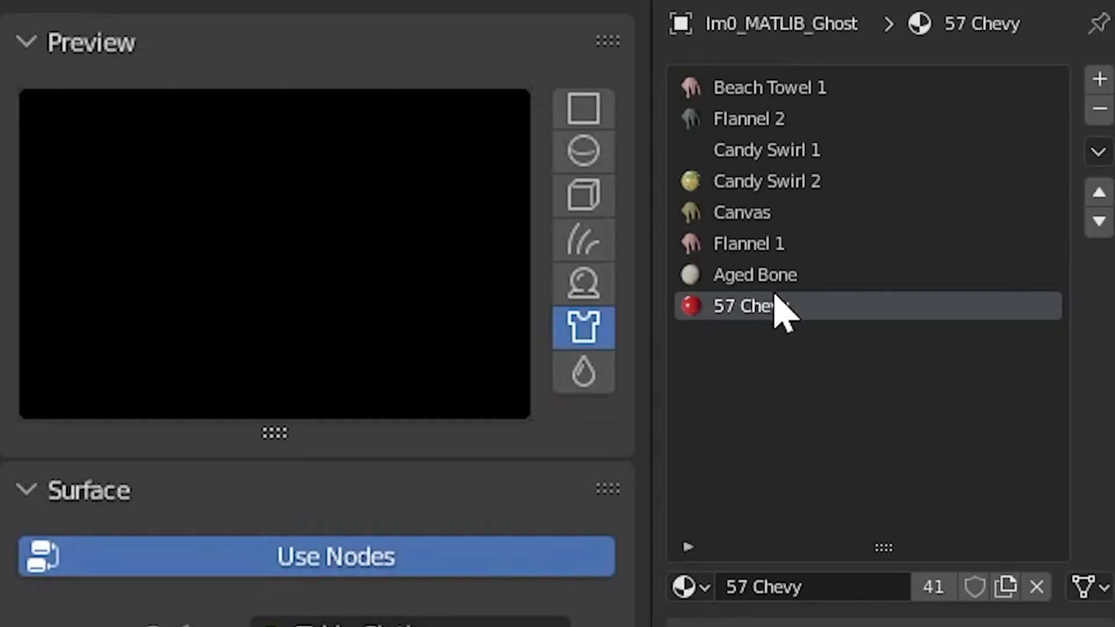
Step: Preview Beach Towel 1, Flannel 2, Candy Swirl 1 and 2, Canvas, Flannel 1, Aged Bone, then 57 Chevy
click(778, 97)
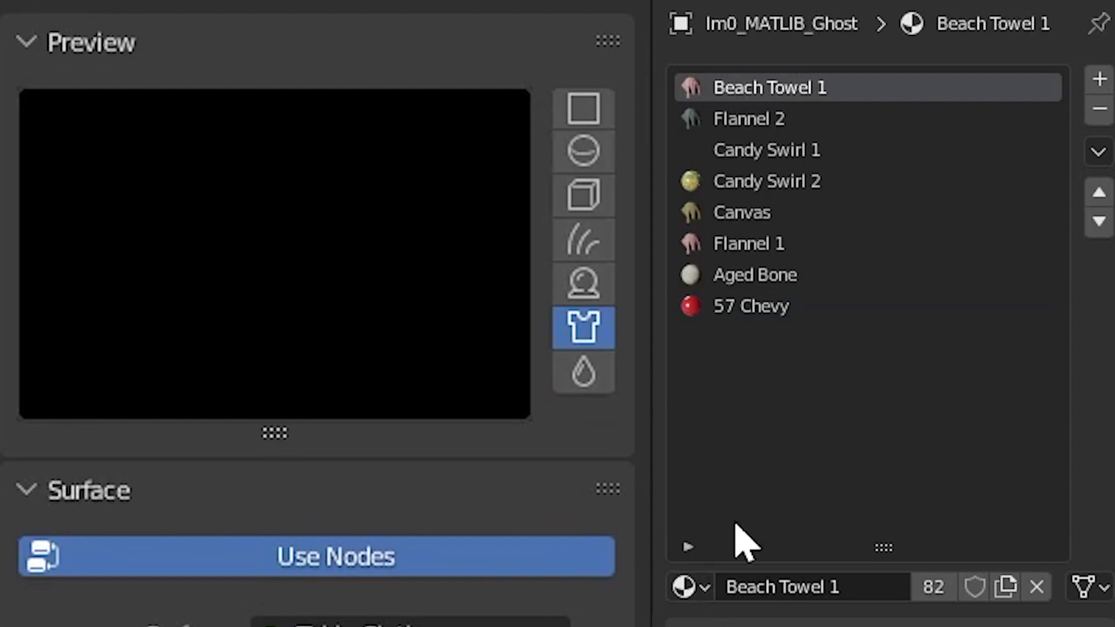
click(762, 122)
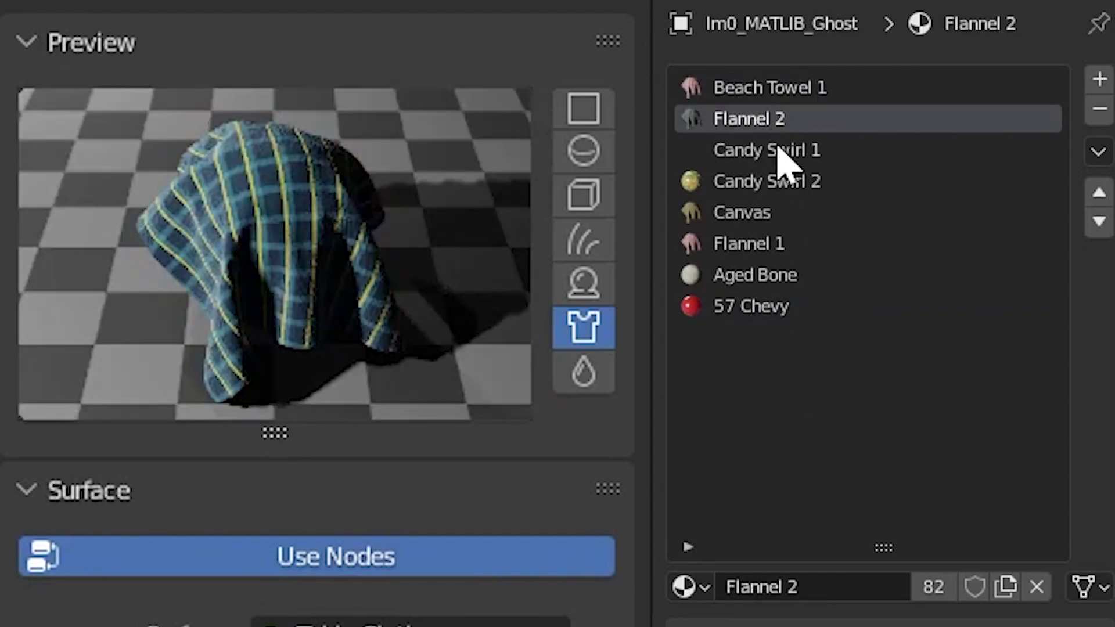
click(776, 155)
click(780, 181)
click(771, 212)
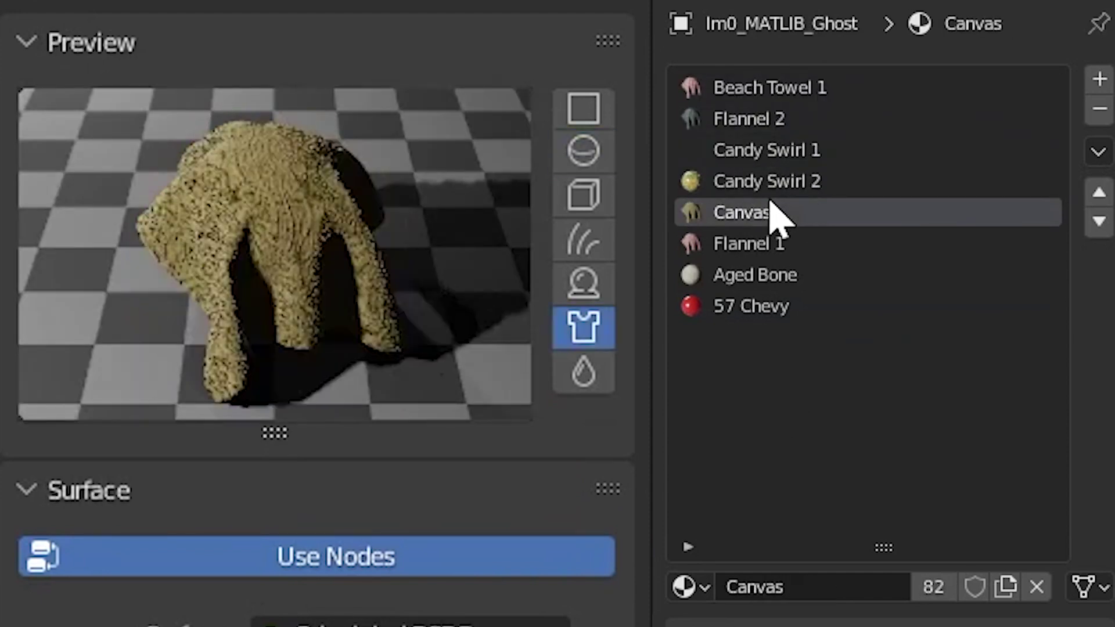
click(766, 243)
click(762, 278)
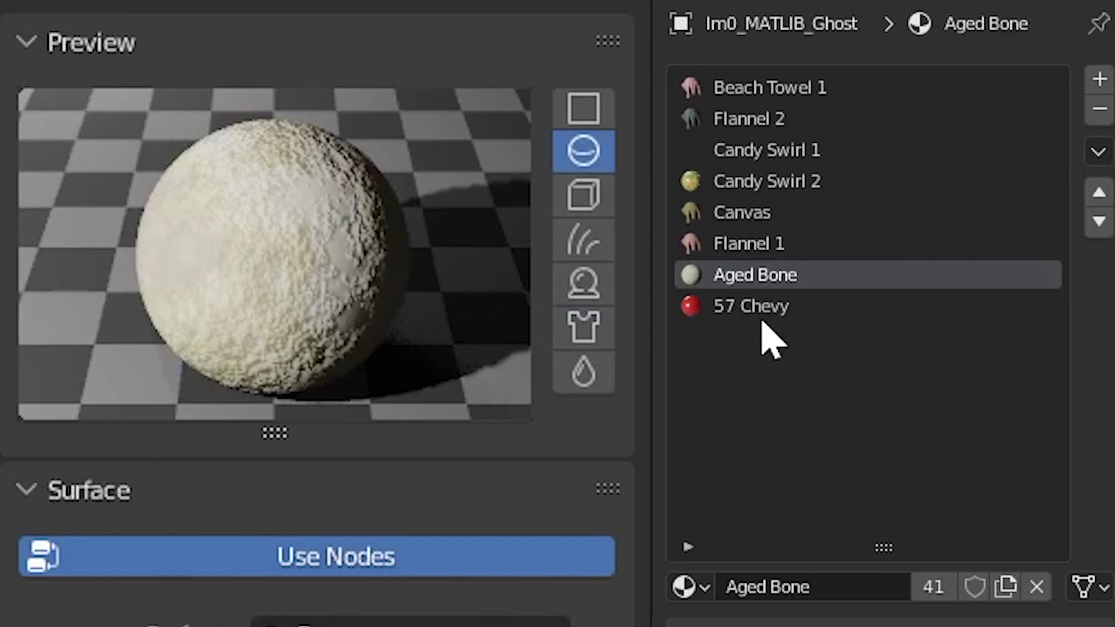
click(772, 307)
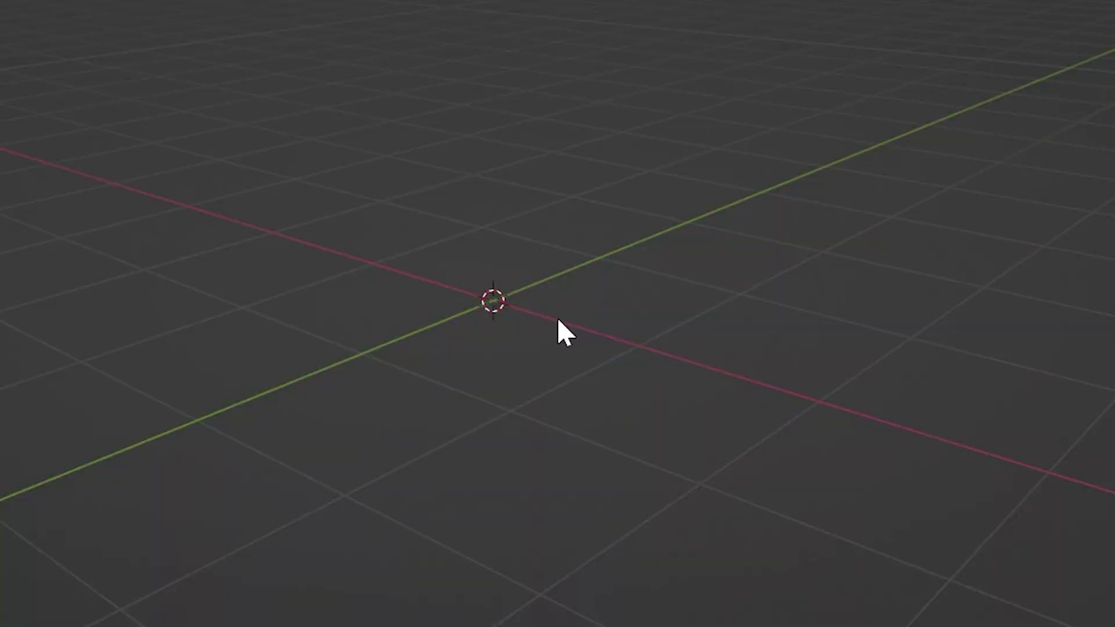
Step: Add a cube mesh at the origin and name it MATLIB_Cloth
key(shift+a)
mouse_move(558, 319)
click(632, 338)
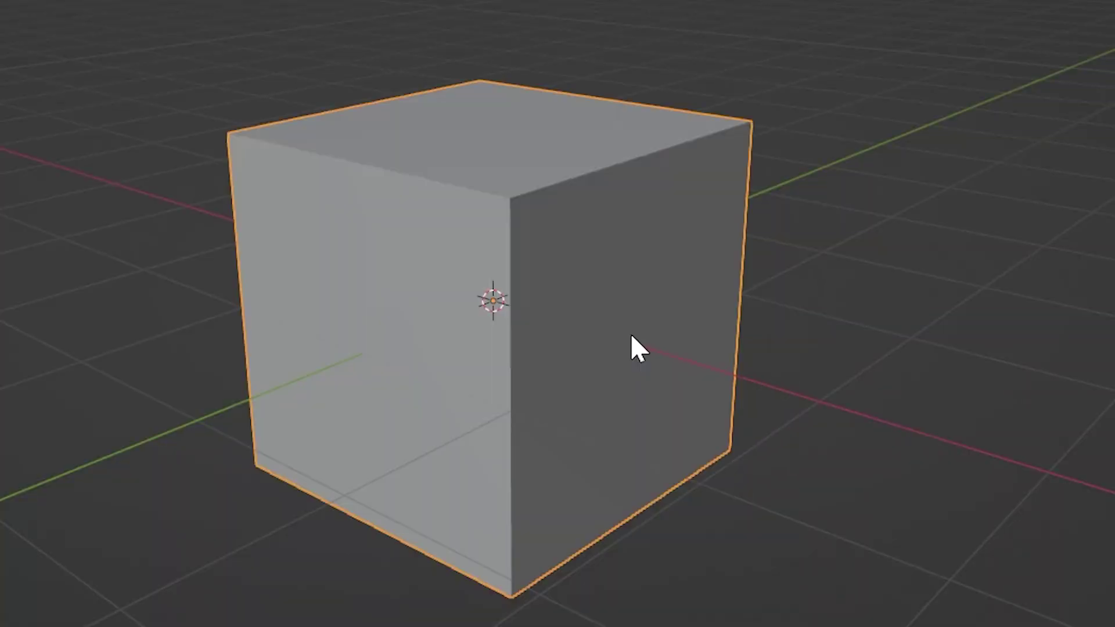
middle_drag(544, 336, 560, 336)
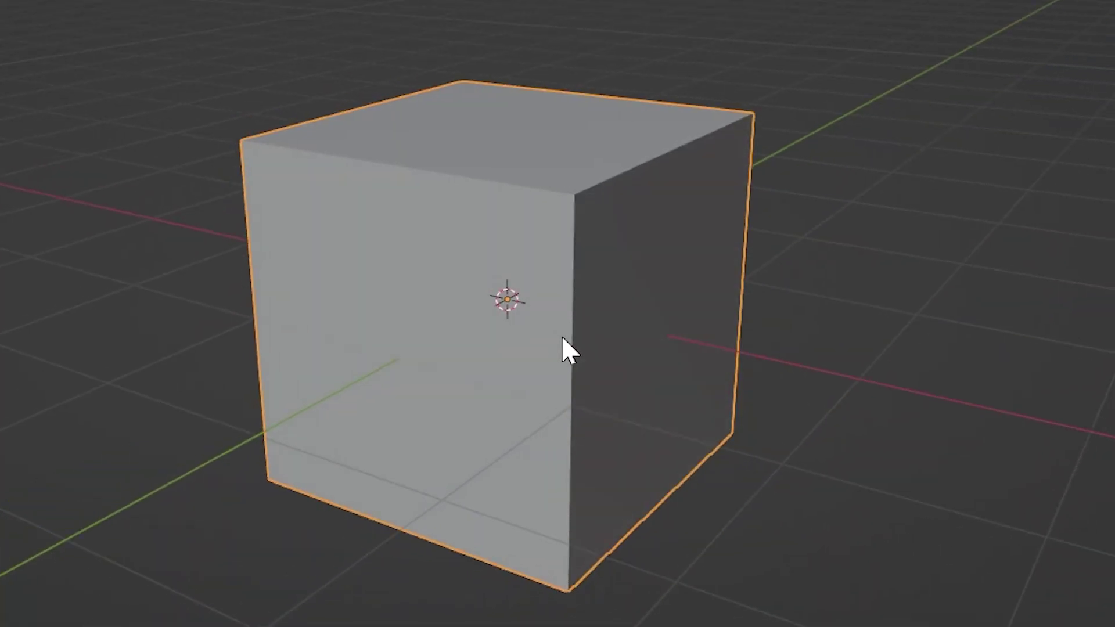
key(F2)
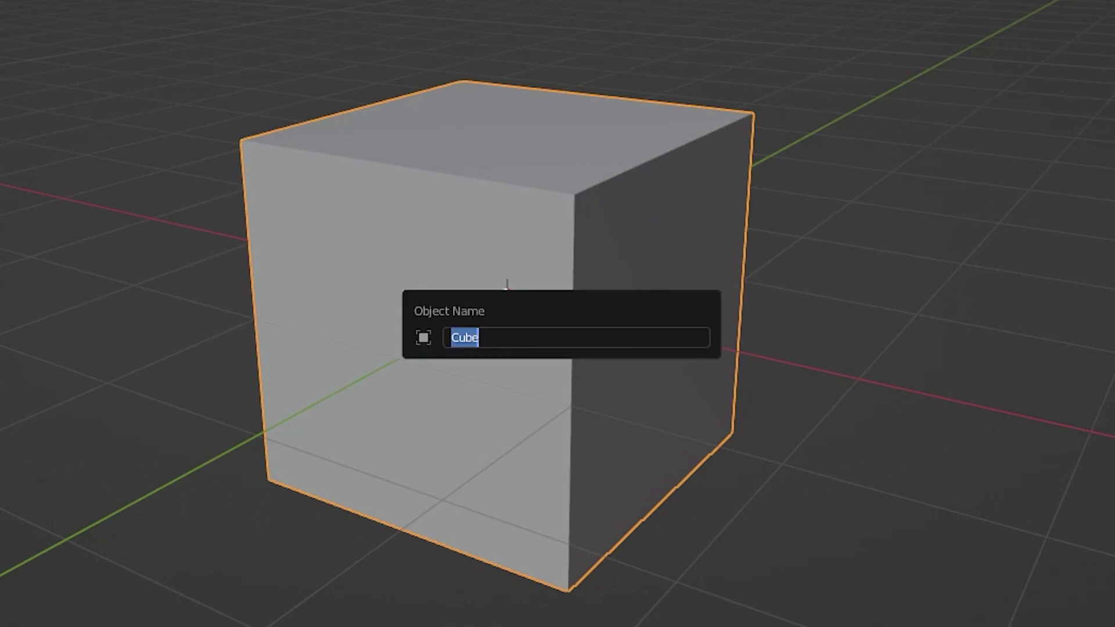
text(MATLIB)
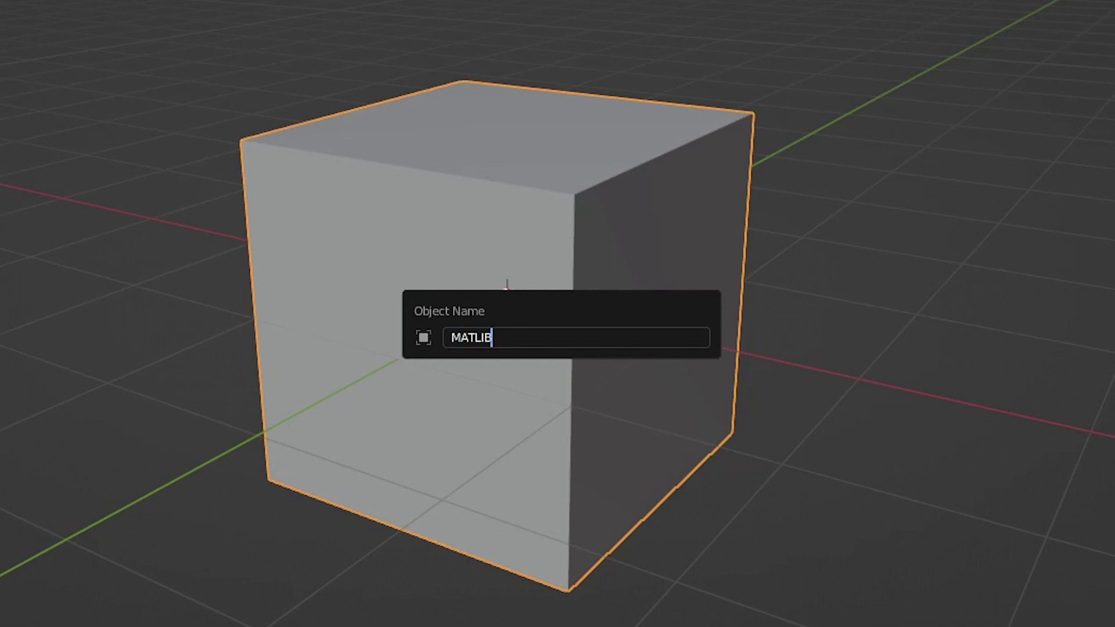
text(_Cloth)
key(Return)
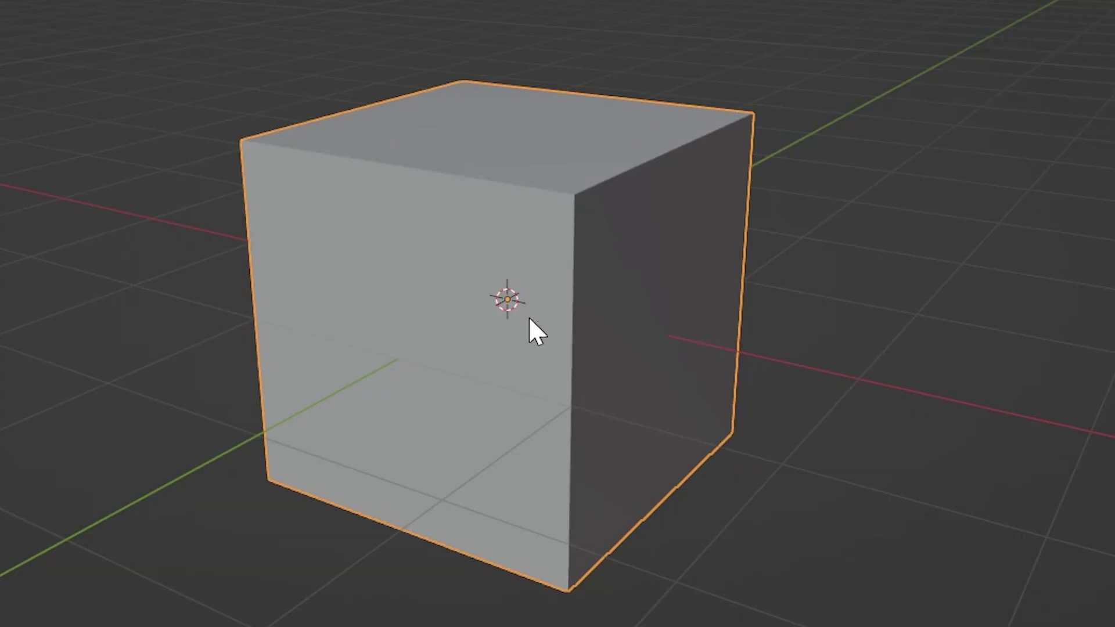
Step: Delete all of MATLIB_Cloth's vertices in Edit Mode
key(Tab)
key(x)
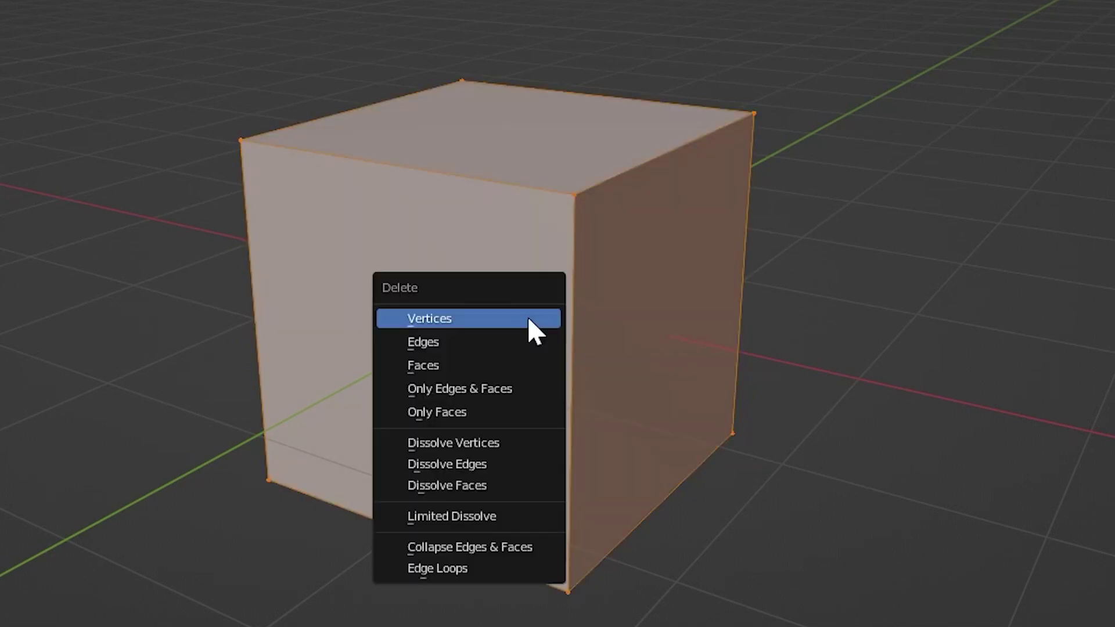
click(528, 318)
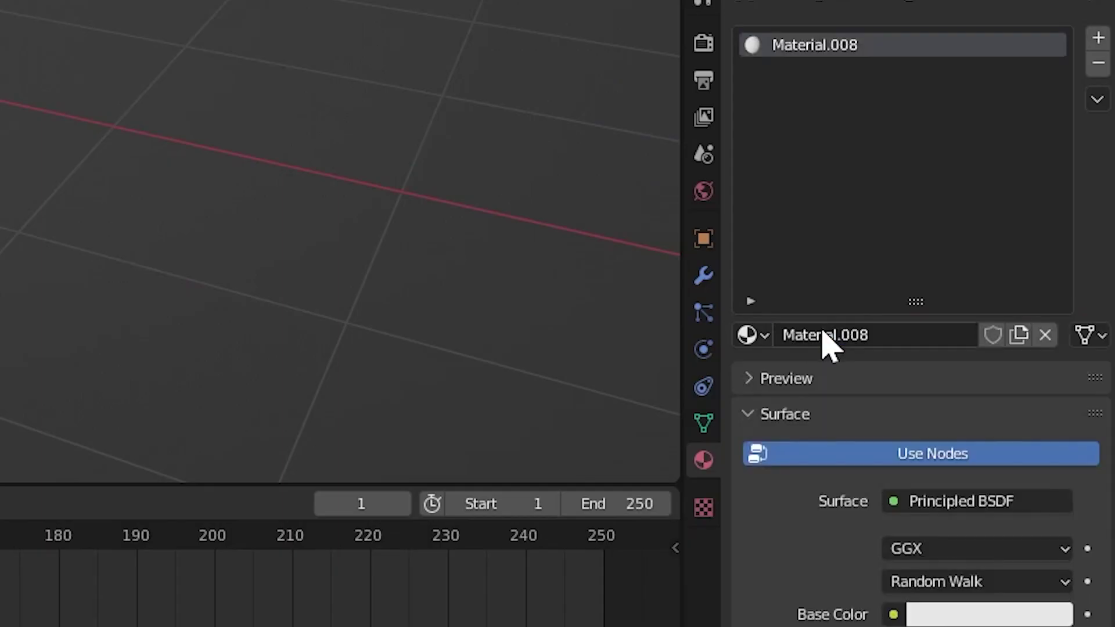
Step: Fill material slots with Beach Towel 1, Canvas, Carpet Tiles New 1K and Denim
click(752, 335)
click(854, 374)
click(1099, 38)
click(752, 335)
click(804, 400)
click(1099, 38)
click(751, 335)
click(846, 424)
click(1098, 38)
click(752, 335)
click(801, 450)
Step: Add more slots holding Flannel 1, Flannel 2, Flannel 4 1K and Leather
click(1099, 38)
click(752, 335)
click(802, 475)
click(1099, 38)
click(752, 335)
click(802, 499)
click(1098, 37)
click(813, 525)
click(1099, 38)
click(751, 335)
click(802, 549)
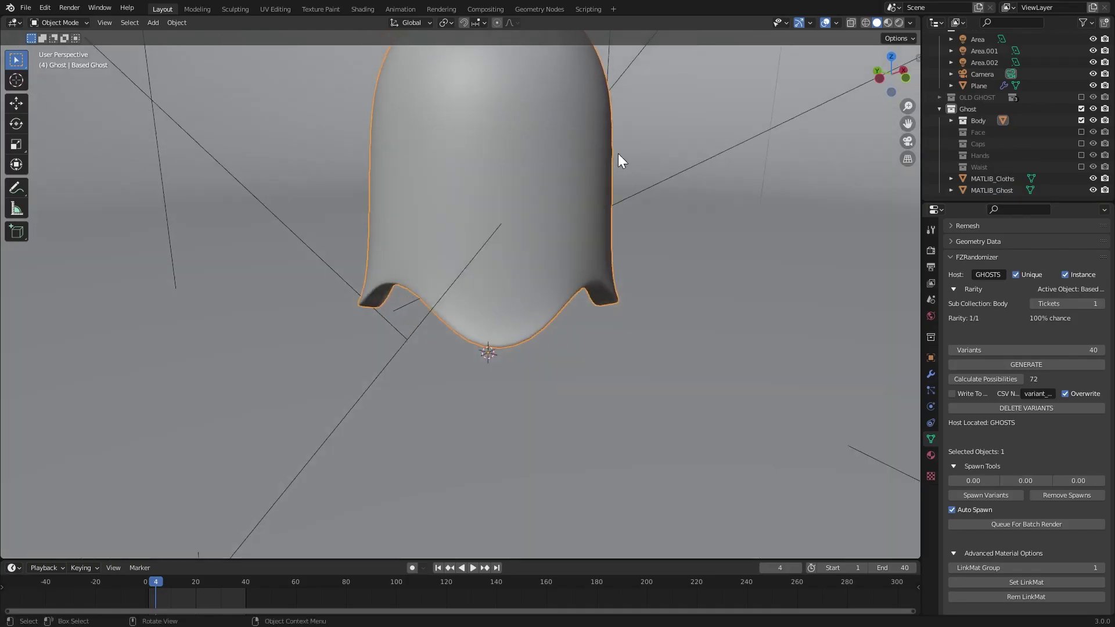
Step: Expand the Body collection and select the Based Ghost object
middle_drag(618, 153, 573, 239)
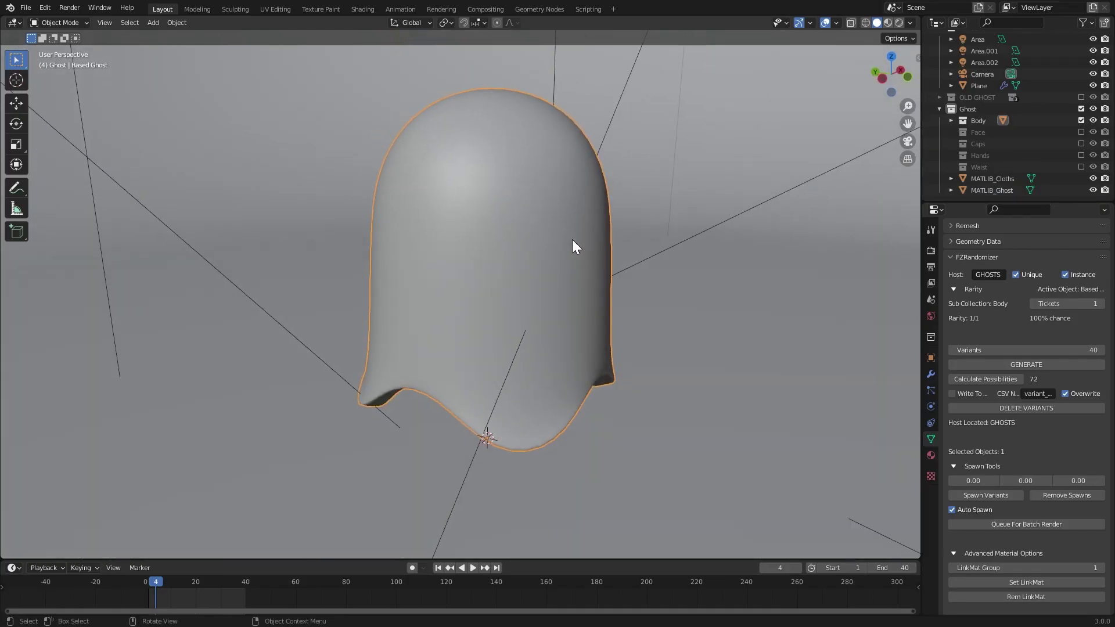
click(950, 120)
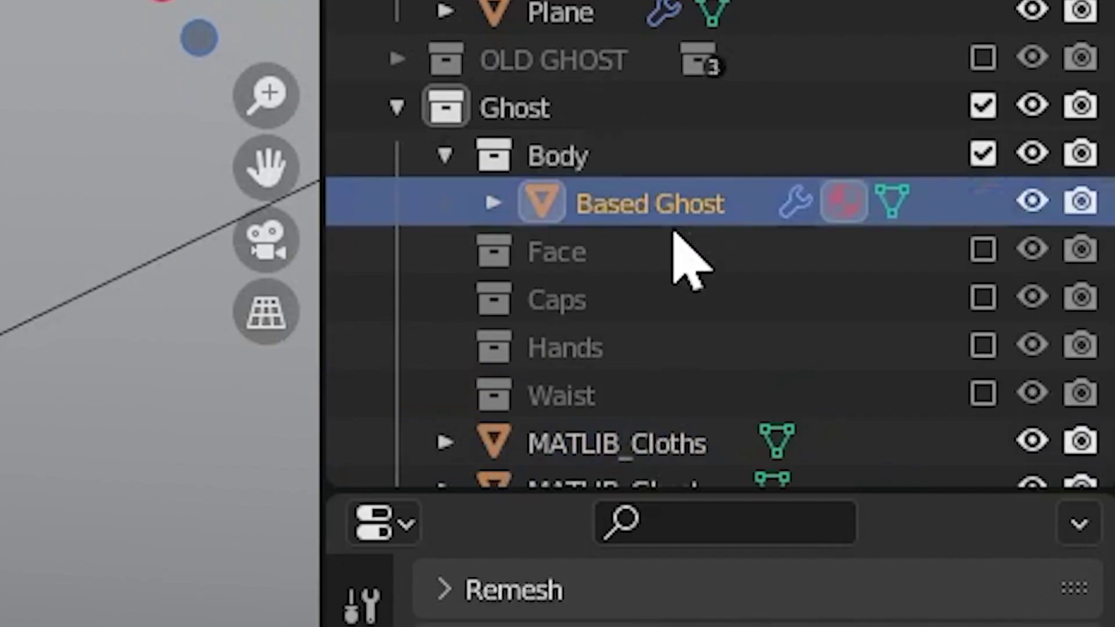
click(1010, 143)
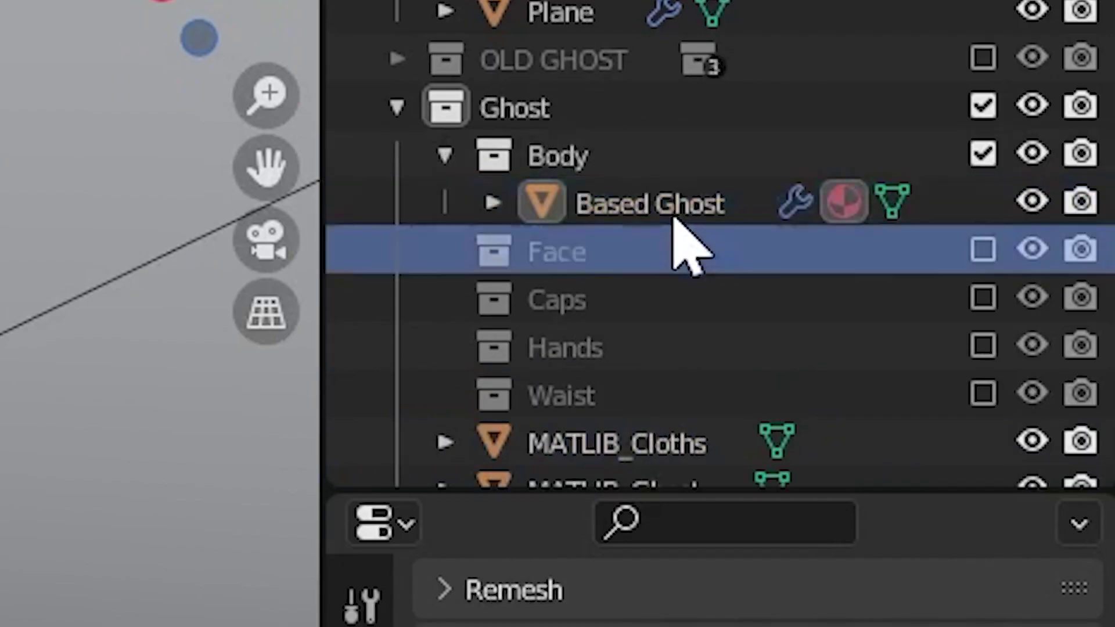
click(675, 214)
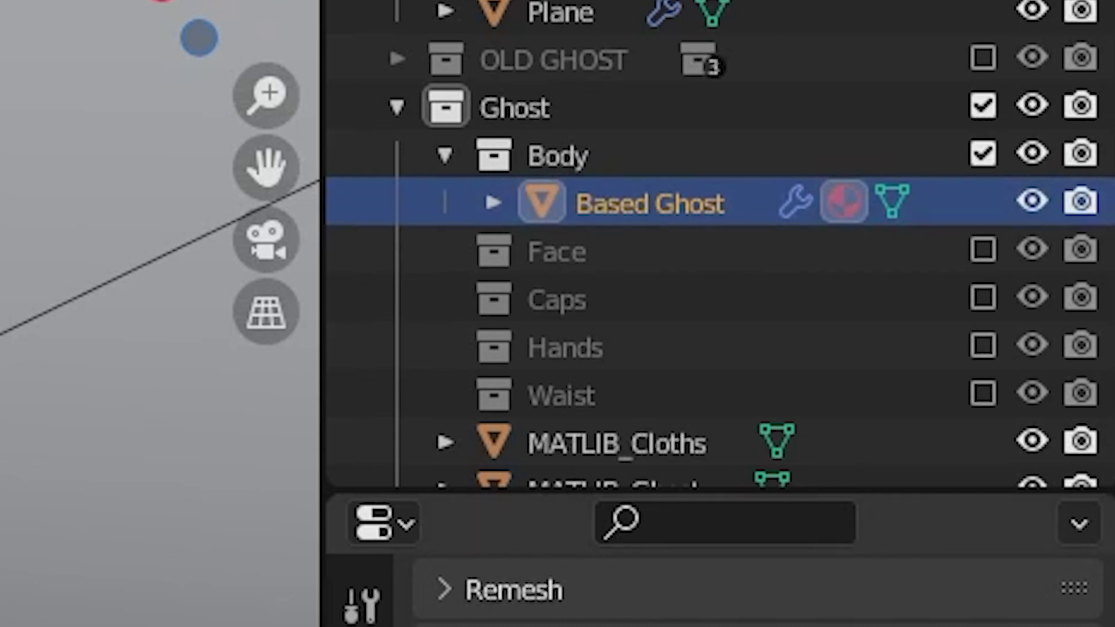
click(614, 443)
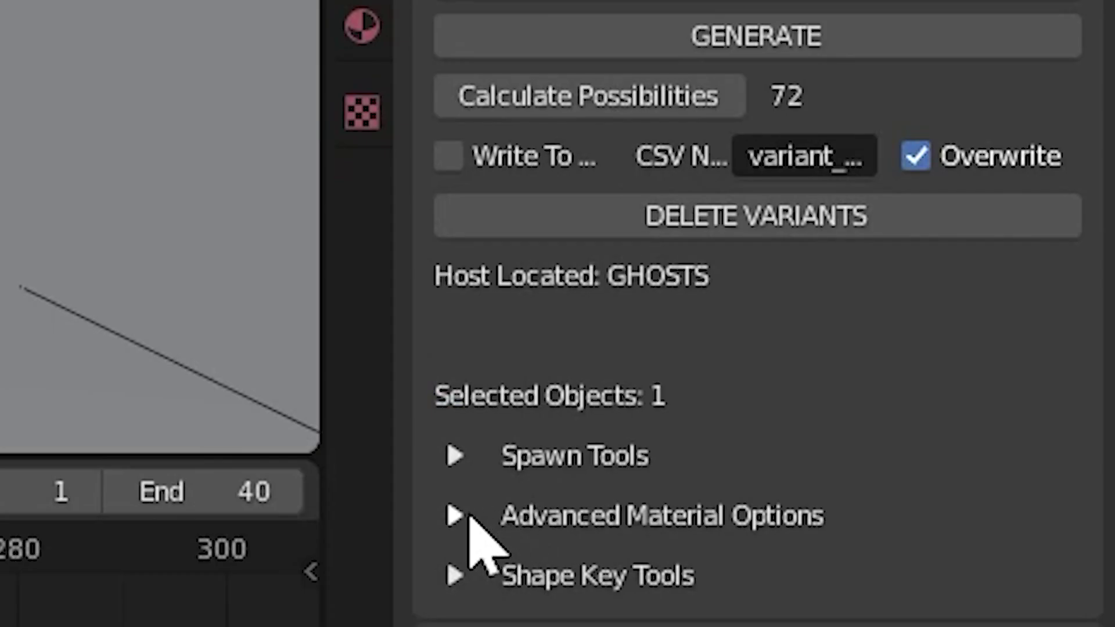
Step: Expand Advanced Material Options and set the LinkMat Group to 0
click(457, 515)
scroll(651, 394, down, 4)
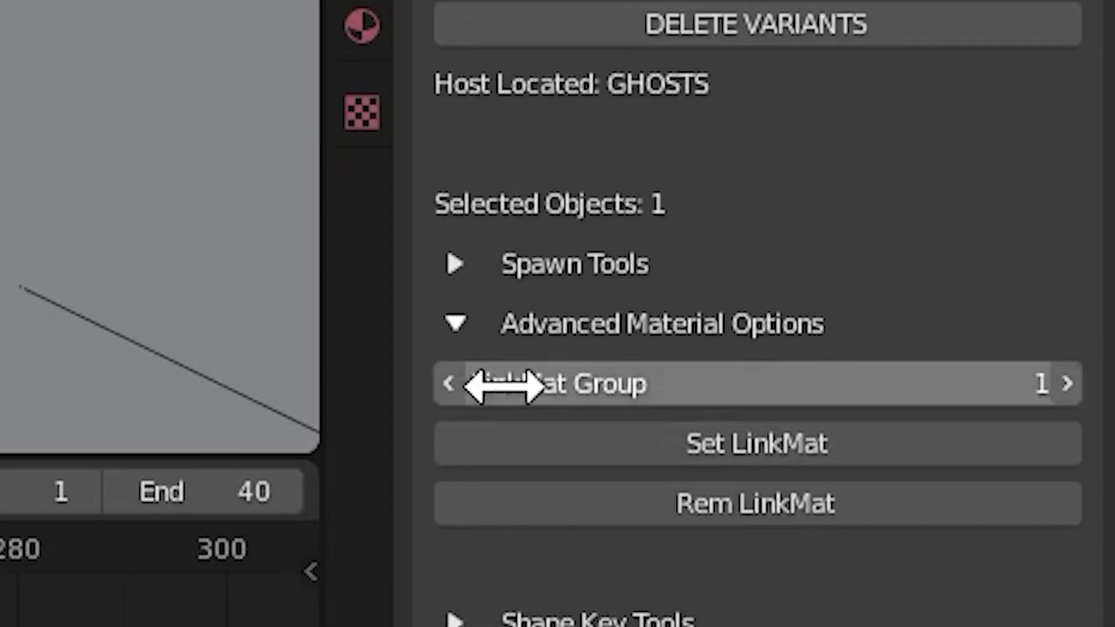
click(447, 384)
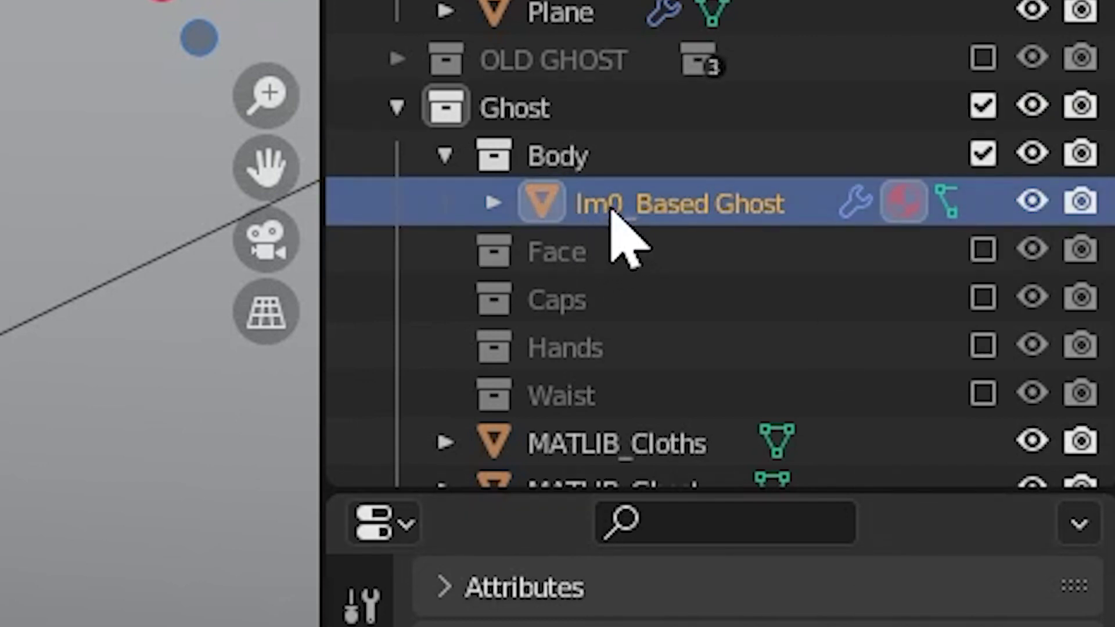
scroll(652, 235, down, 2)
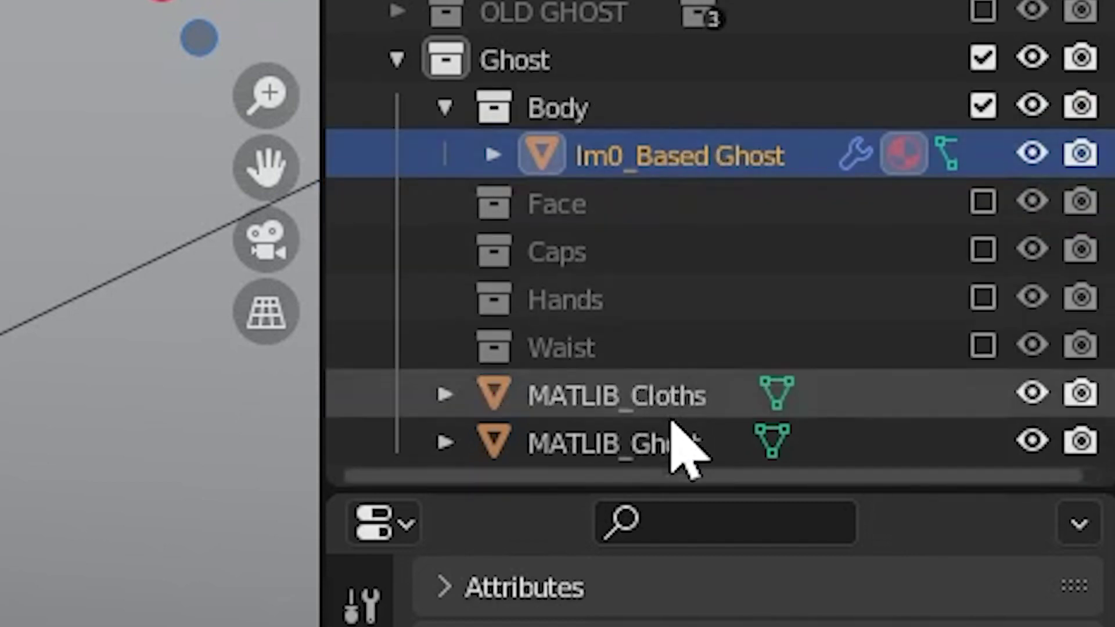
Step: Add MATLIB_Ghost to LinkMat group 0, then select Im0_Based Ghost
click(667, 443)
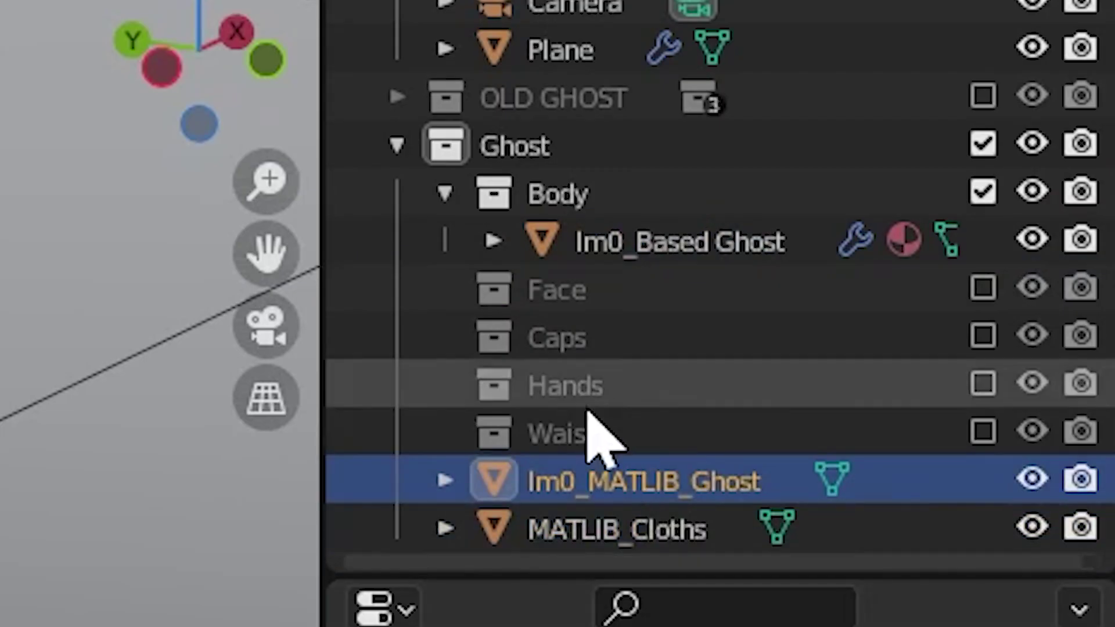
click(671, 237)
scroll(639, 348, up, 8)
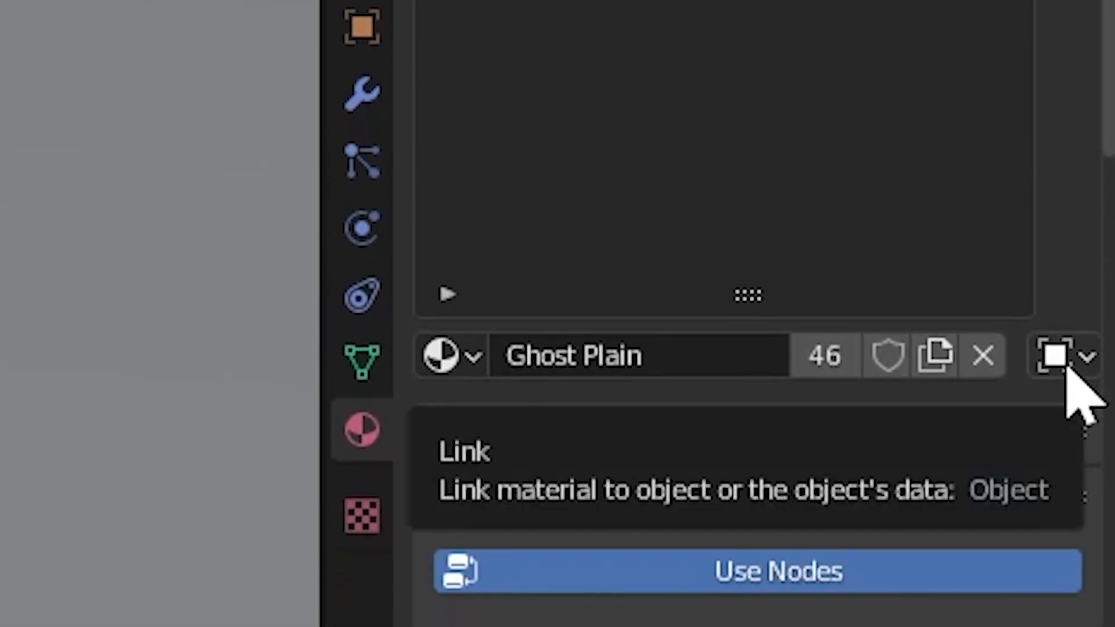
Step: Switch Im0_Based Ghost's Ghost Plain material link to Data, then back to Object
click(1068, 369)
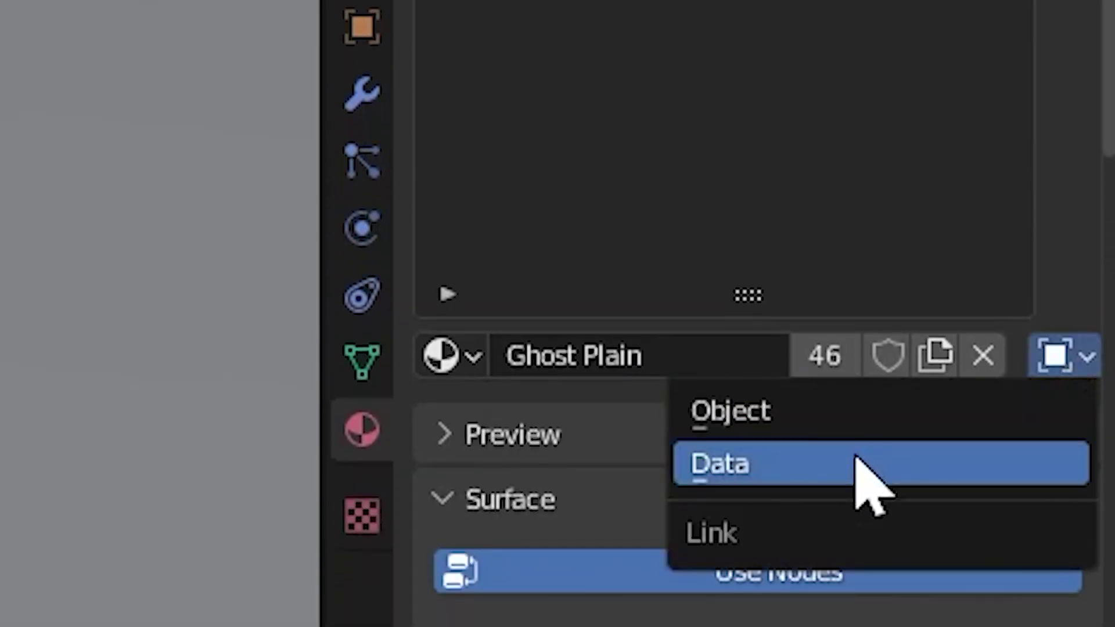
click(865, 464)
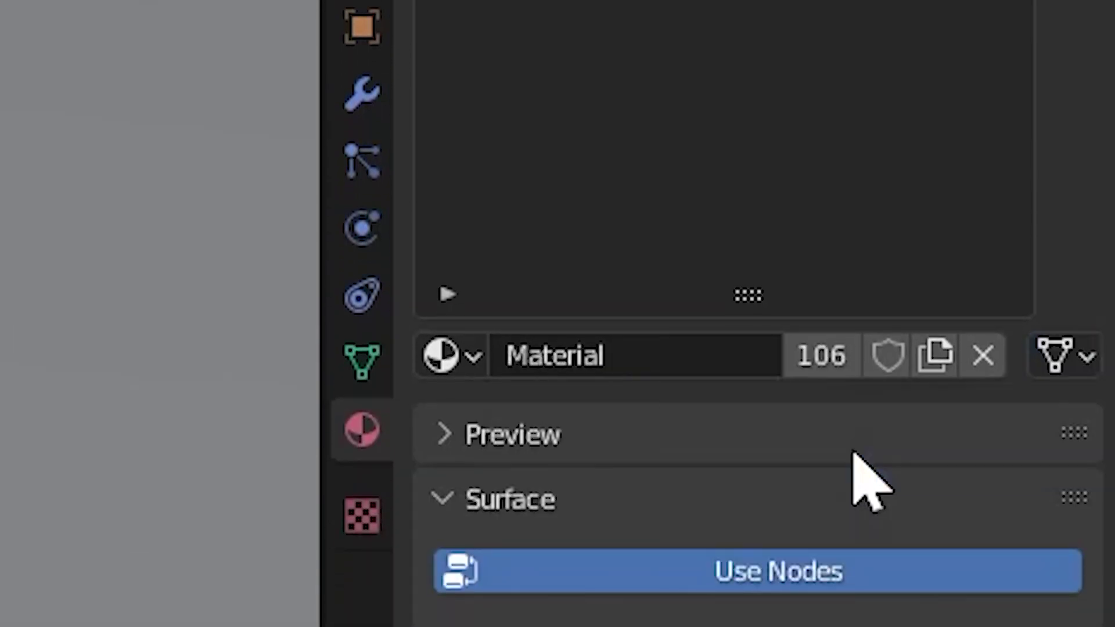
click(1074, 367)
click(923, 429)
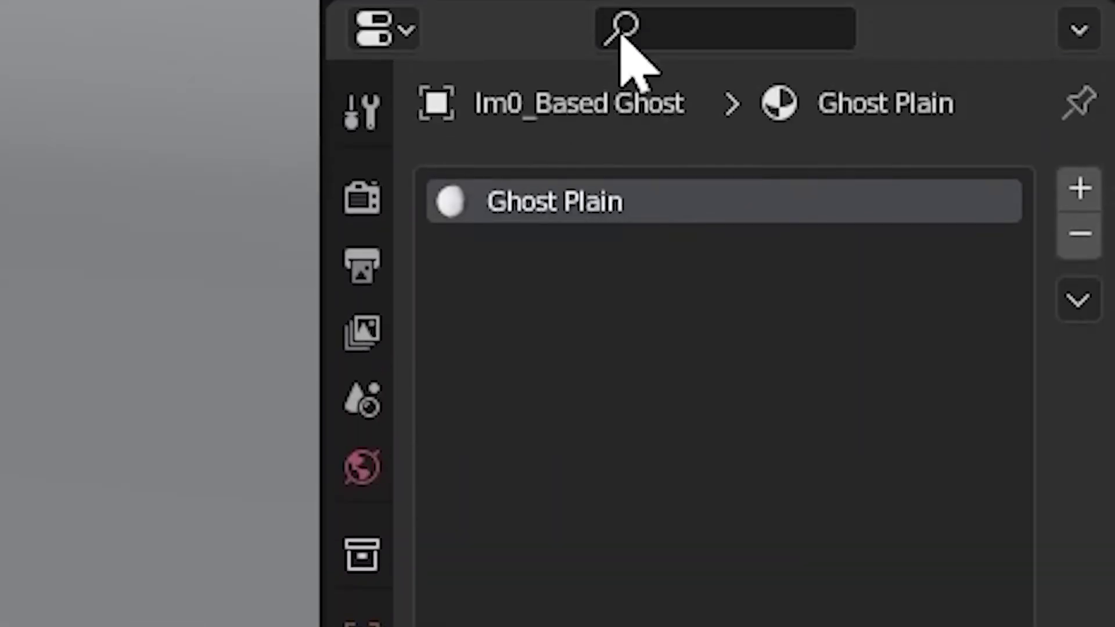
Step: Replace the Santa Hat's first Ghost Plain slot with Tungsten Carbide
click(548, 318)
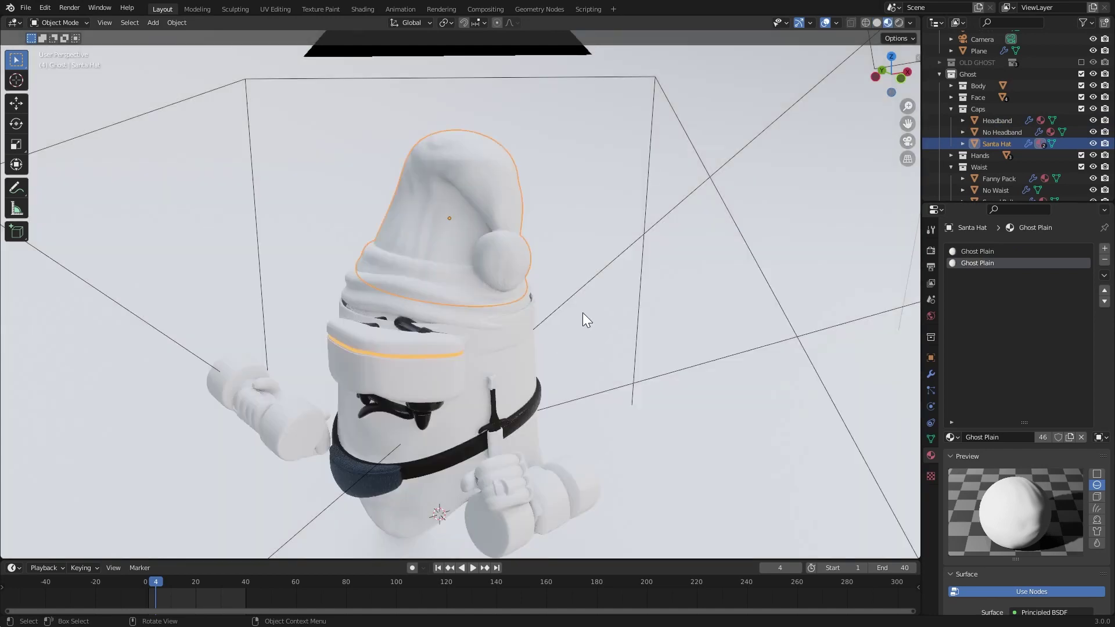
middle_drag(584, 302, 551, 284)
scroll(551, 283, up, 3)
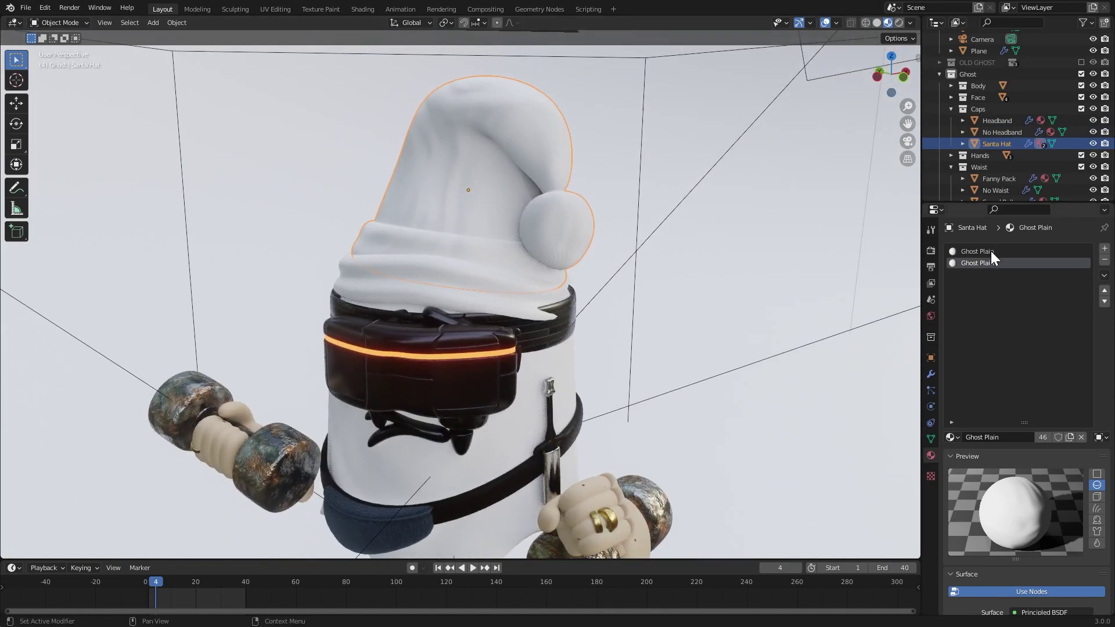
click(980, 253)
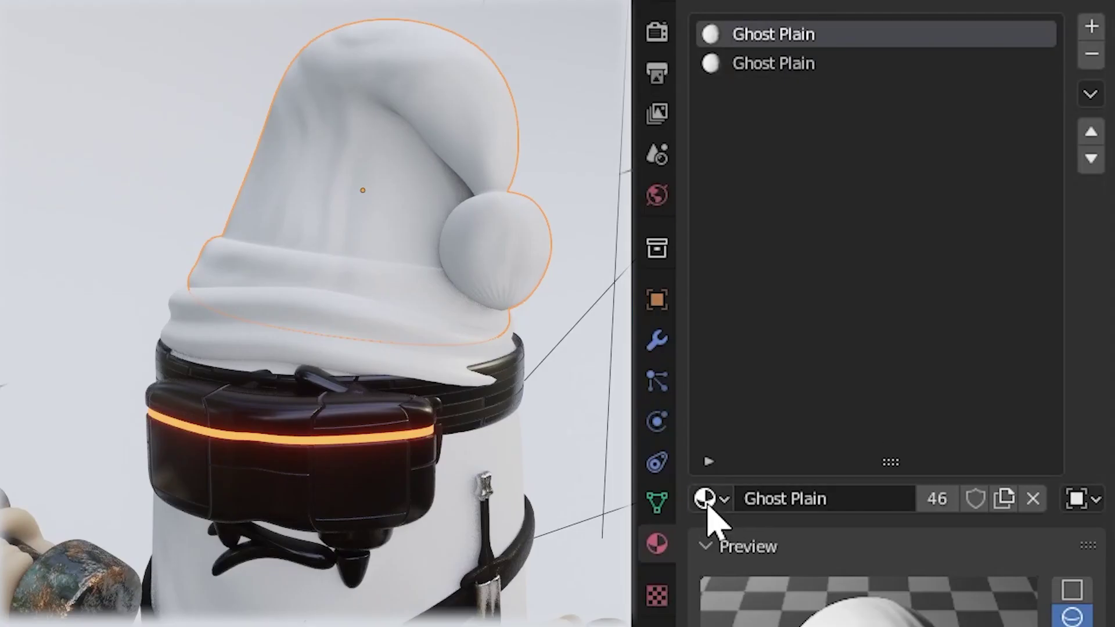
click(951, 438)
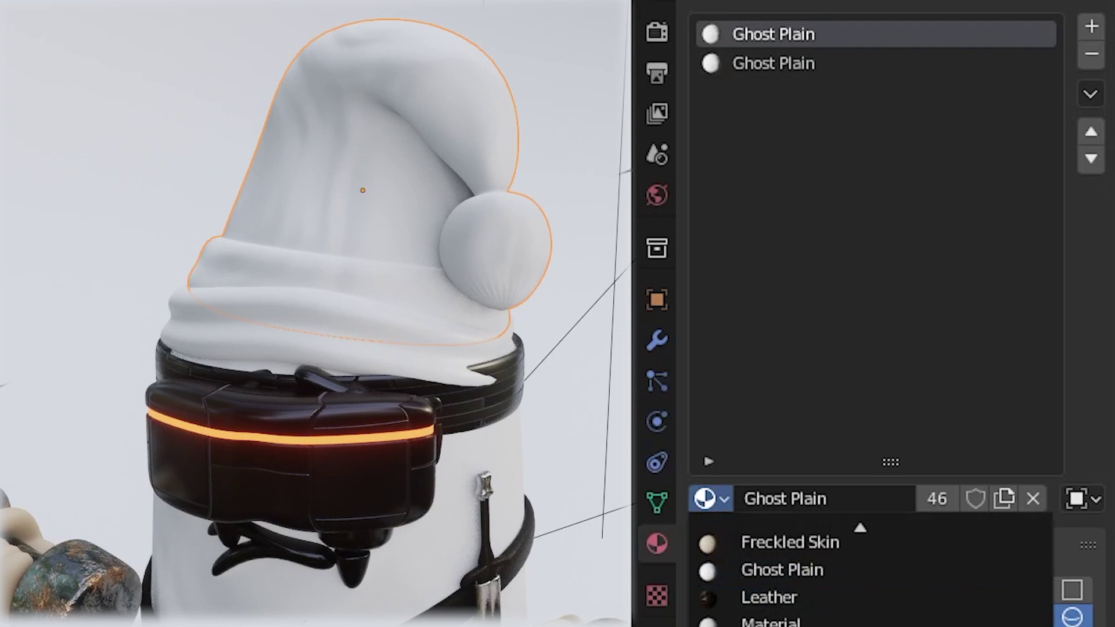
click(772, 624)
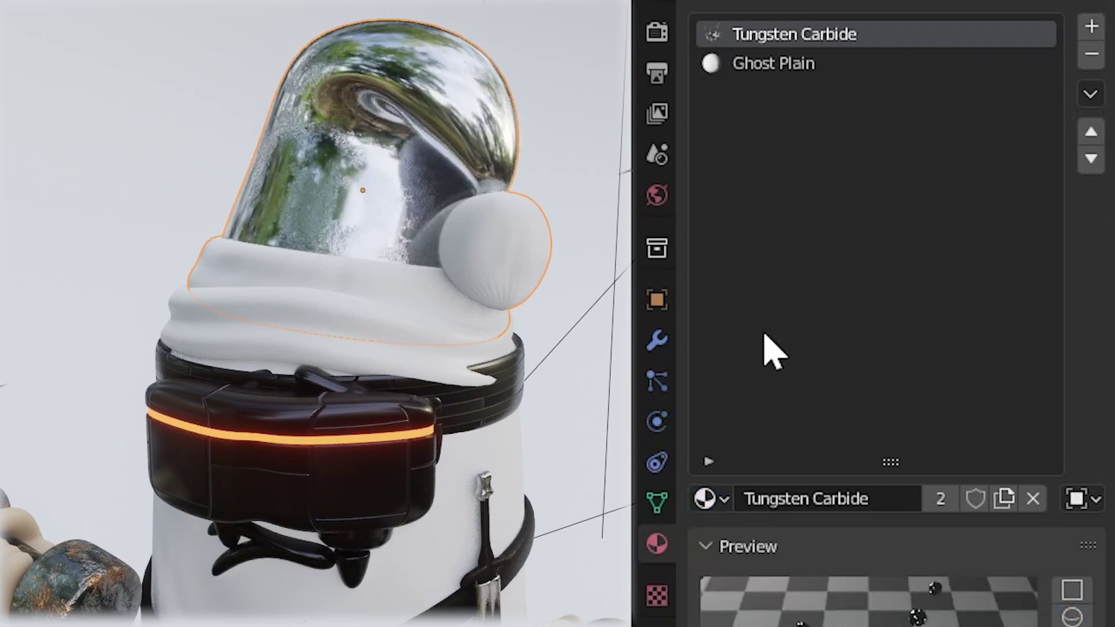
Step: Try the METAL material on the hat, then undo with Ctrl+Z
click(719, 503)
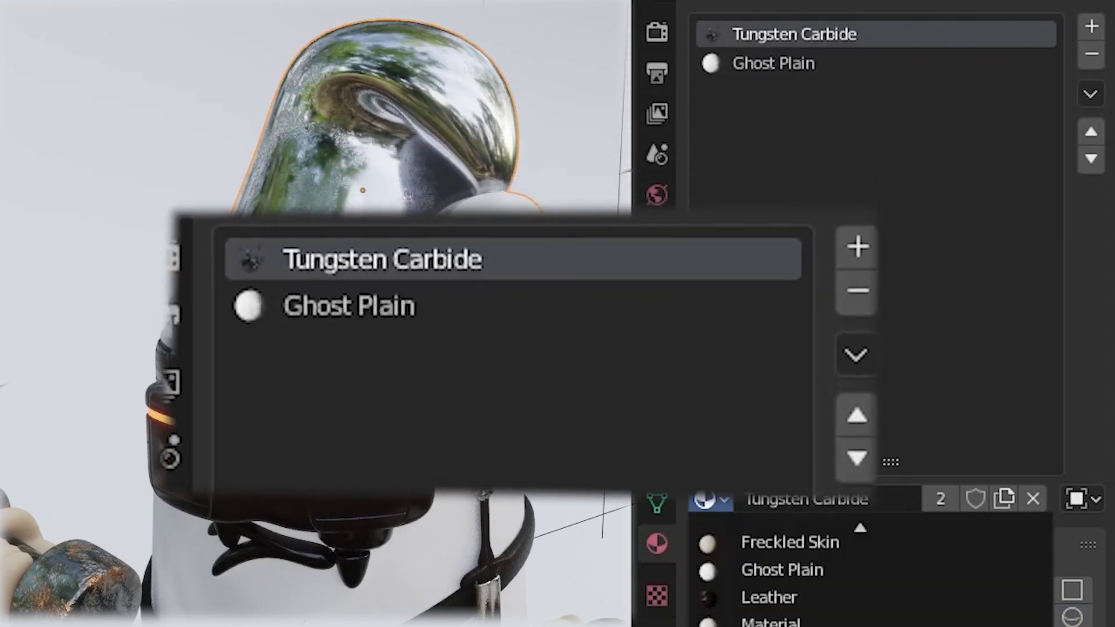
scroll(291, 174, down, 3)
middle_drag(116, 157, 522, 174)
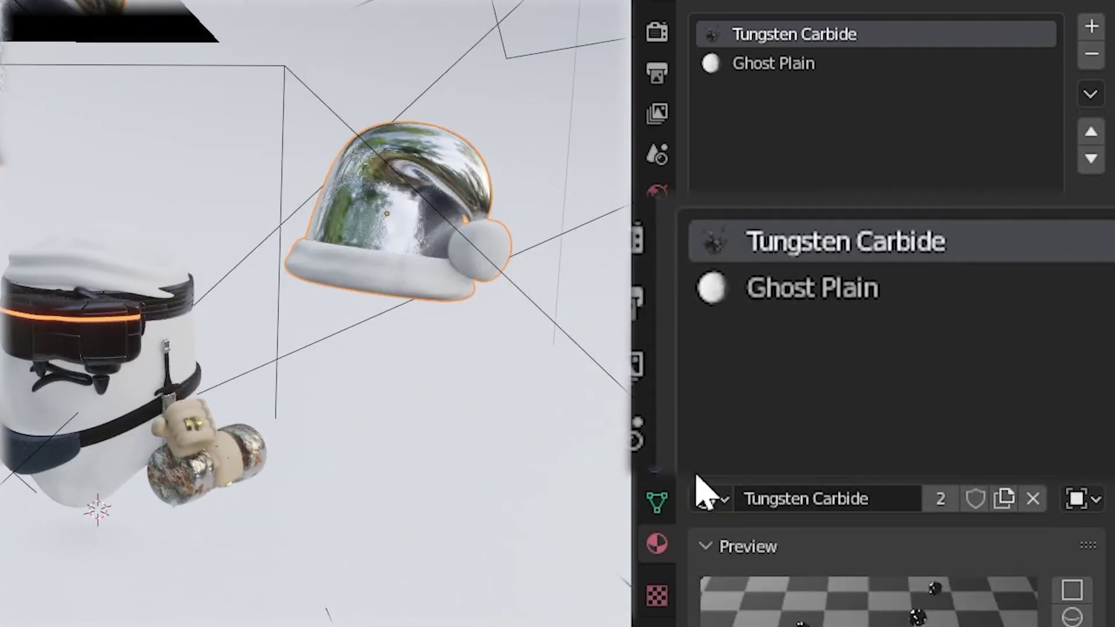
click(711, 499)
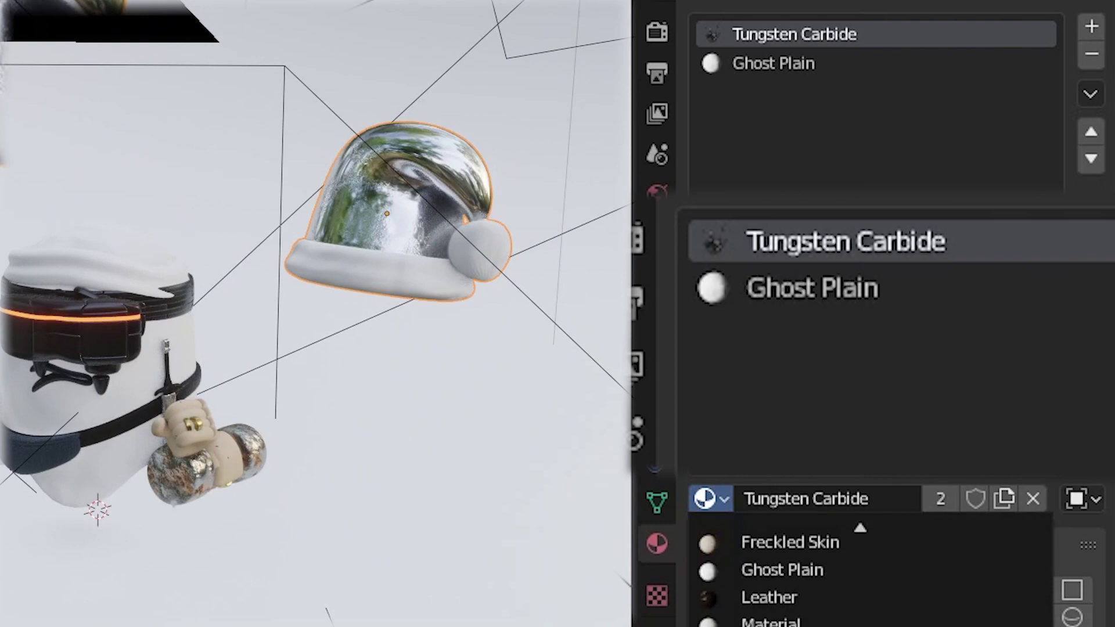
click(773, 624)
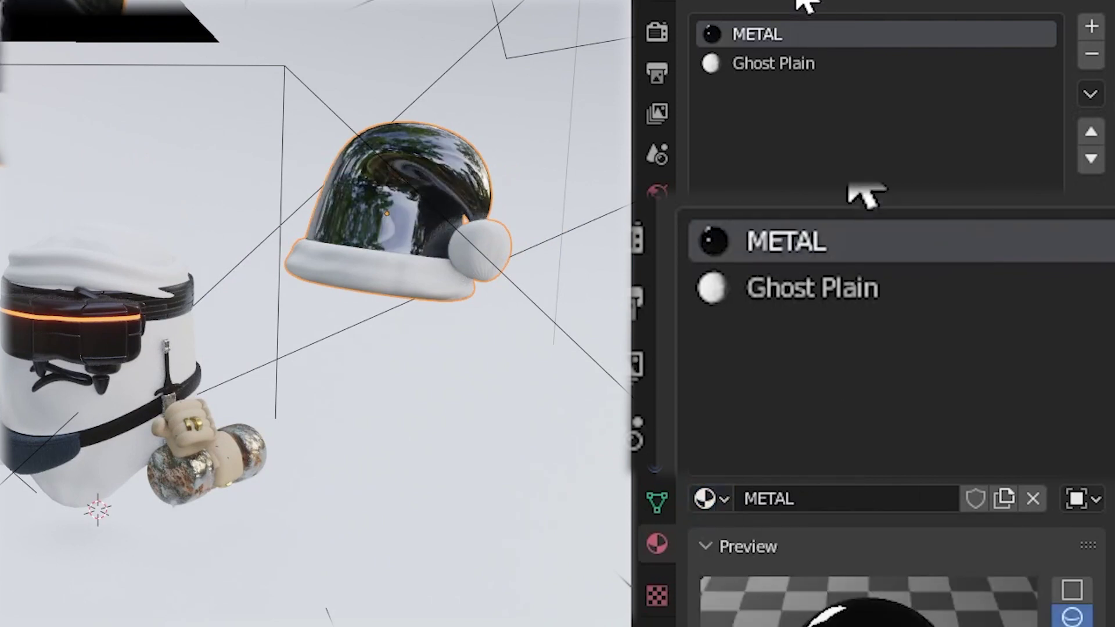
click(796, 61)
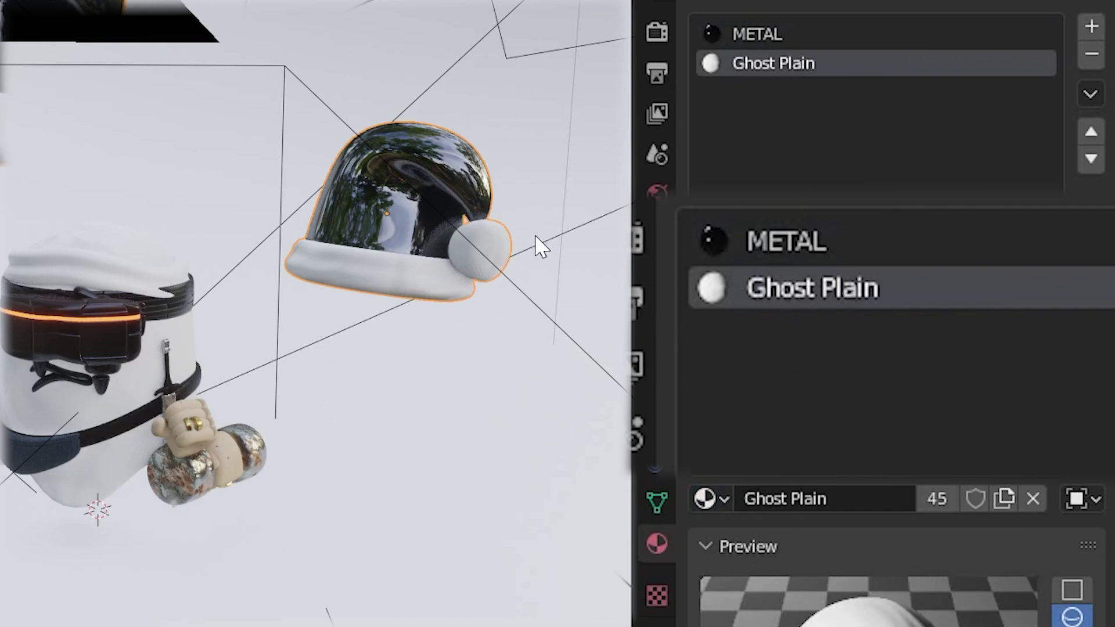
key(ctrl+z)
key(ctrl+z)
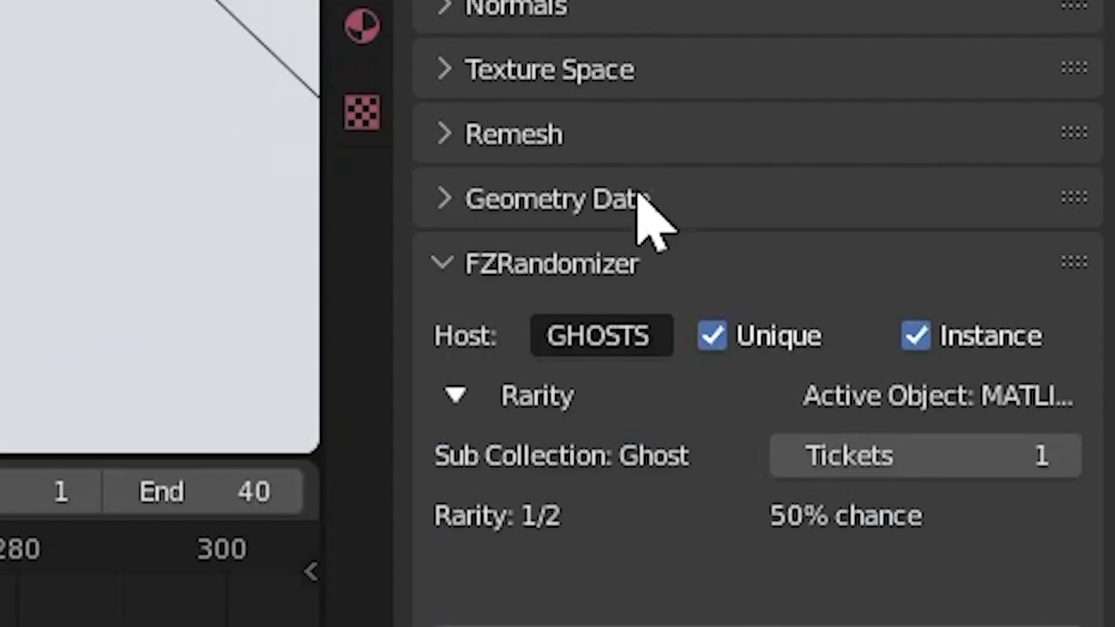
Step: Raise the LinkMat Group to 1 and link MATLIB_Cloths into it
scroll(652, 219, down, 5)
scroll(637, 154, down, 4)
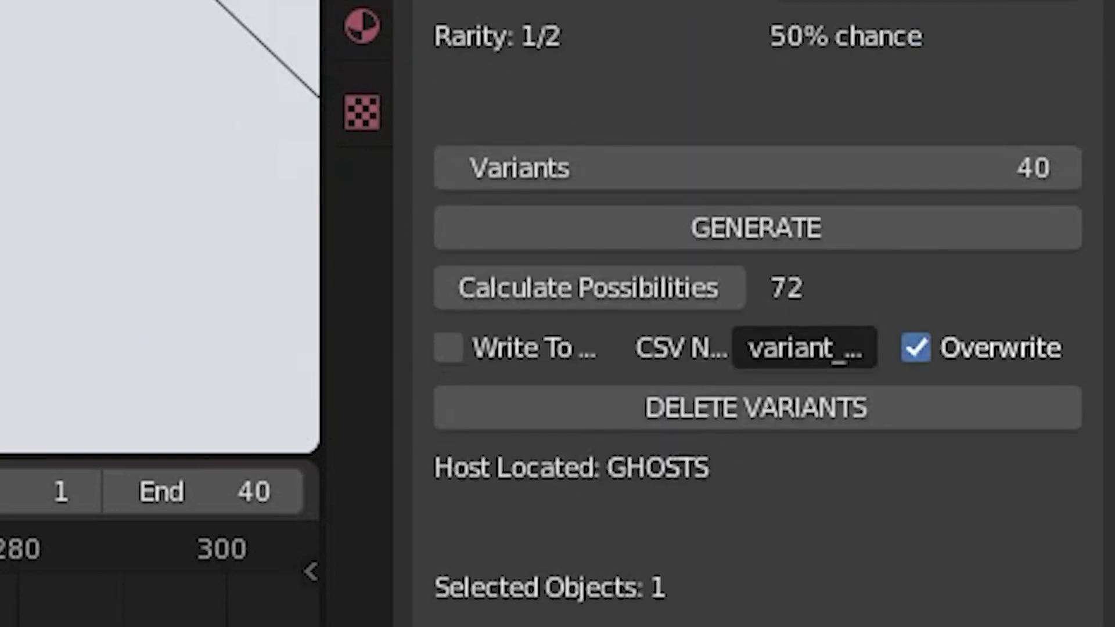
scroll(626, 57, down, 4)
scroll(639, 407, down, 4)
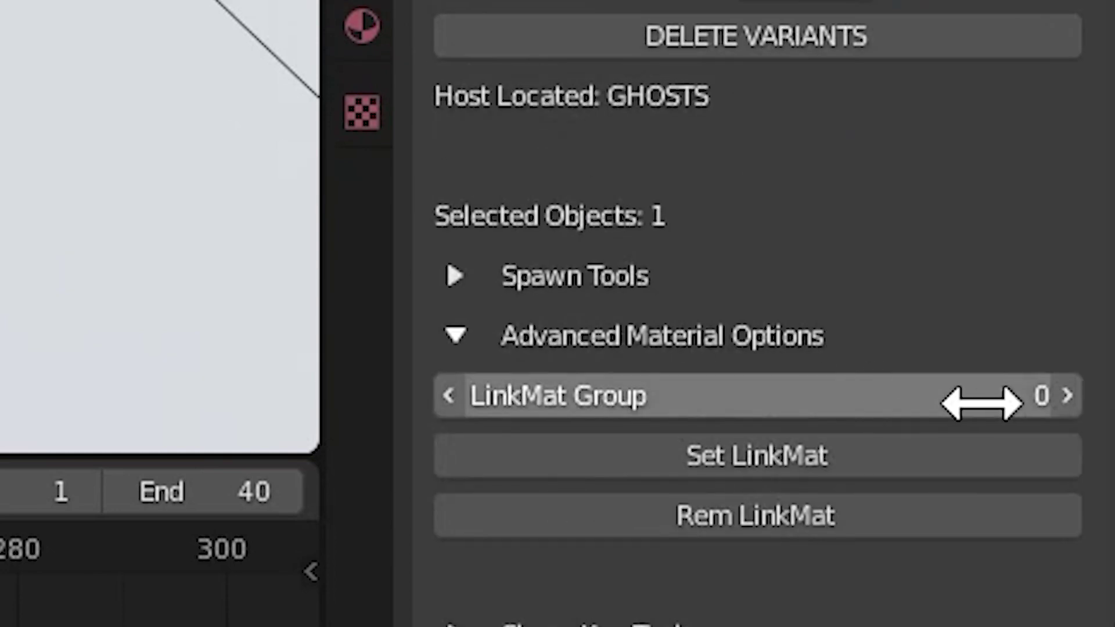
click(1066, 397)
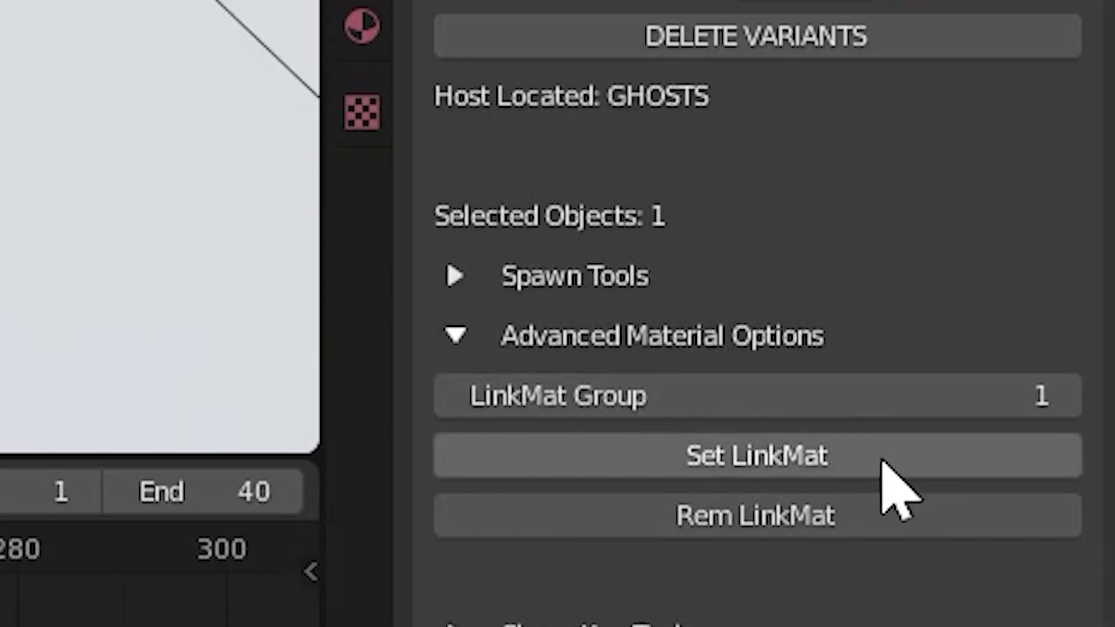
click(882, 462)
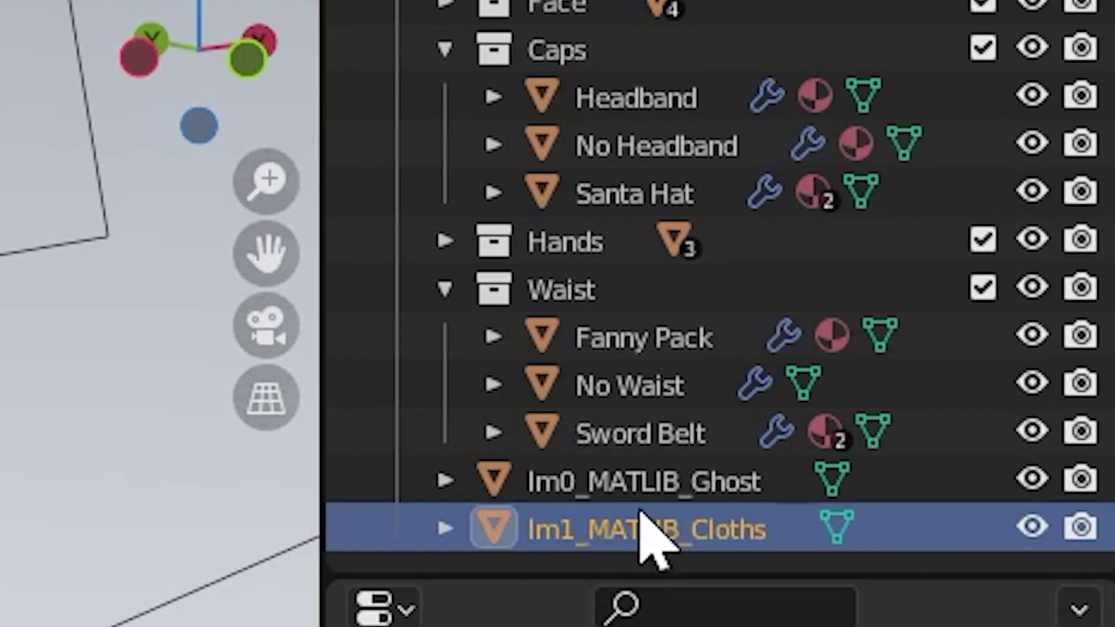
Step: Link Headband and Santa Hat into group 1 and check their Im1_ names
scroll(604, 78, up, 2)
click(592, 198)
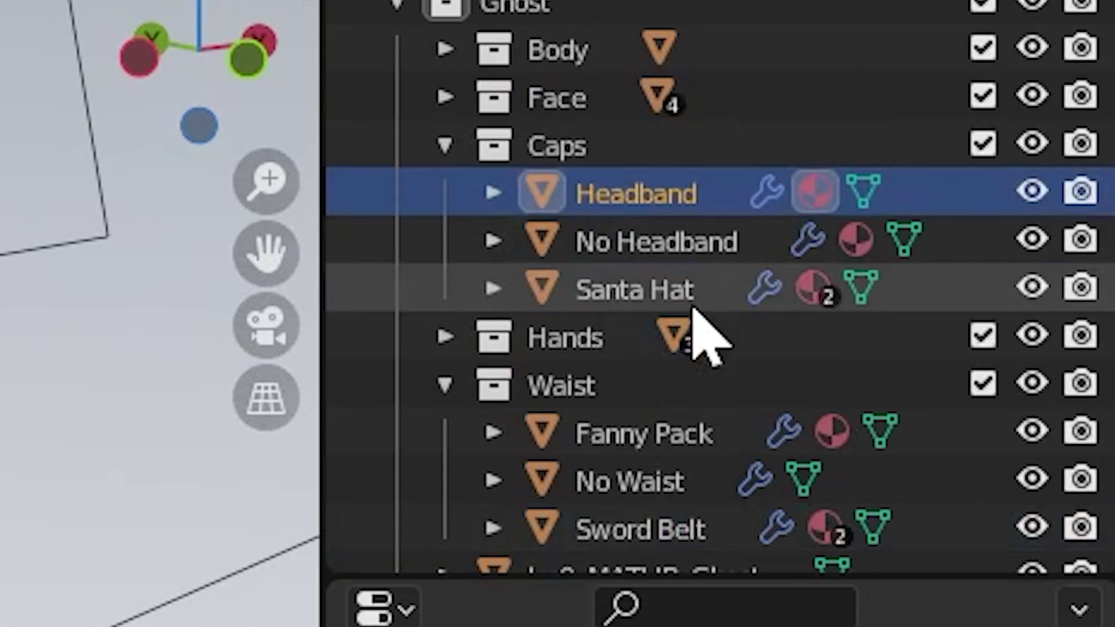
ctrl+click(651, 293)
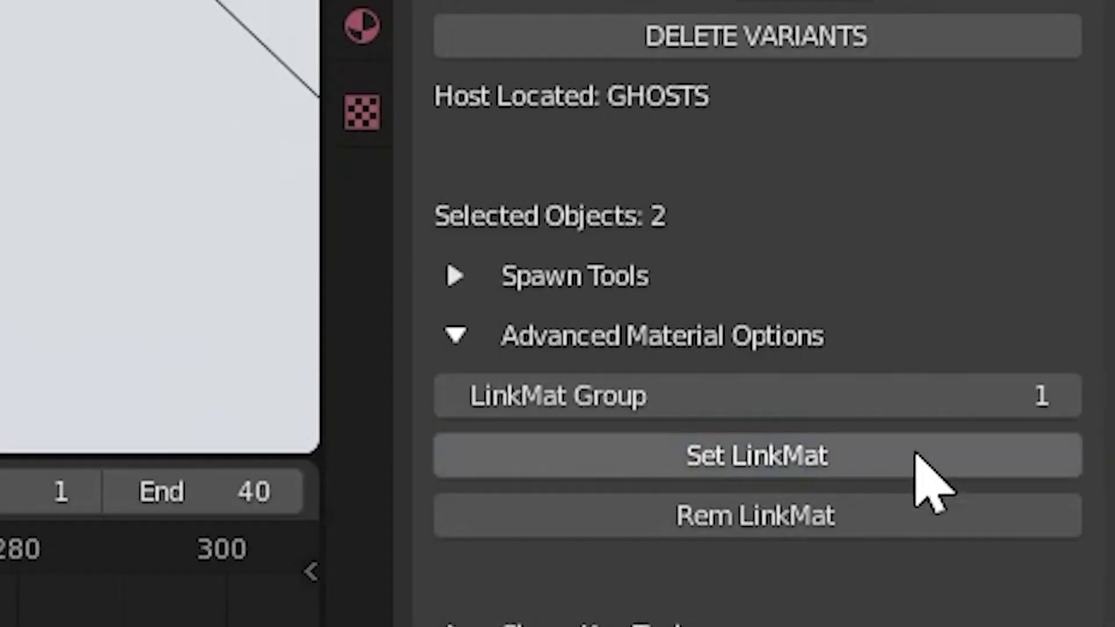
click(917, 456)
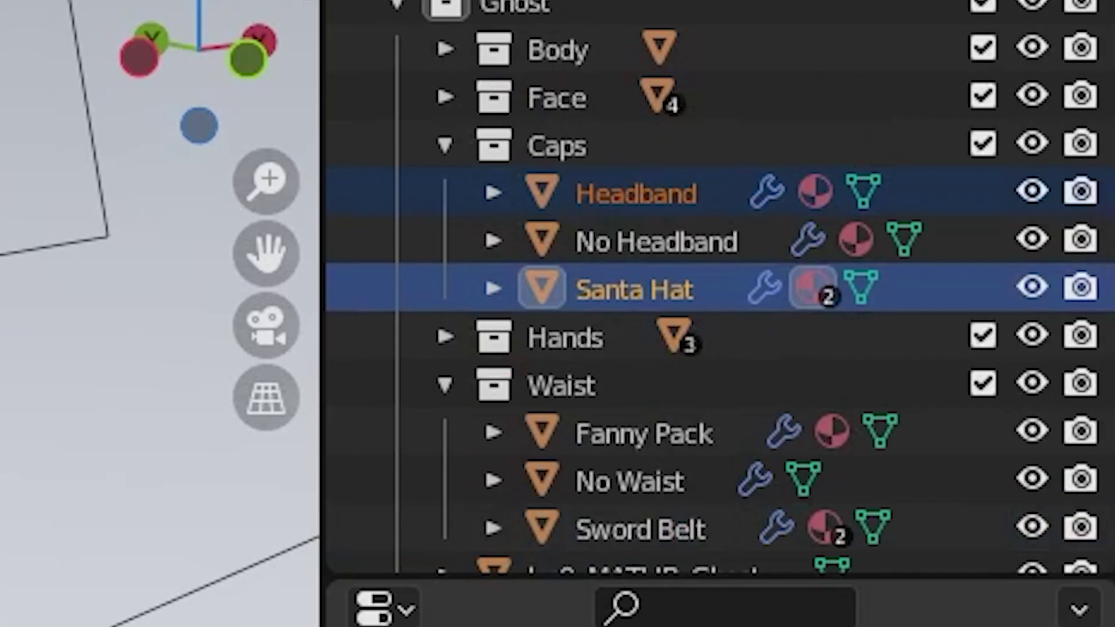
click(723, 292)
click(701, 241)
click(717, 195)
click(716, 239)
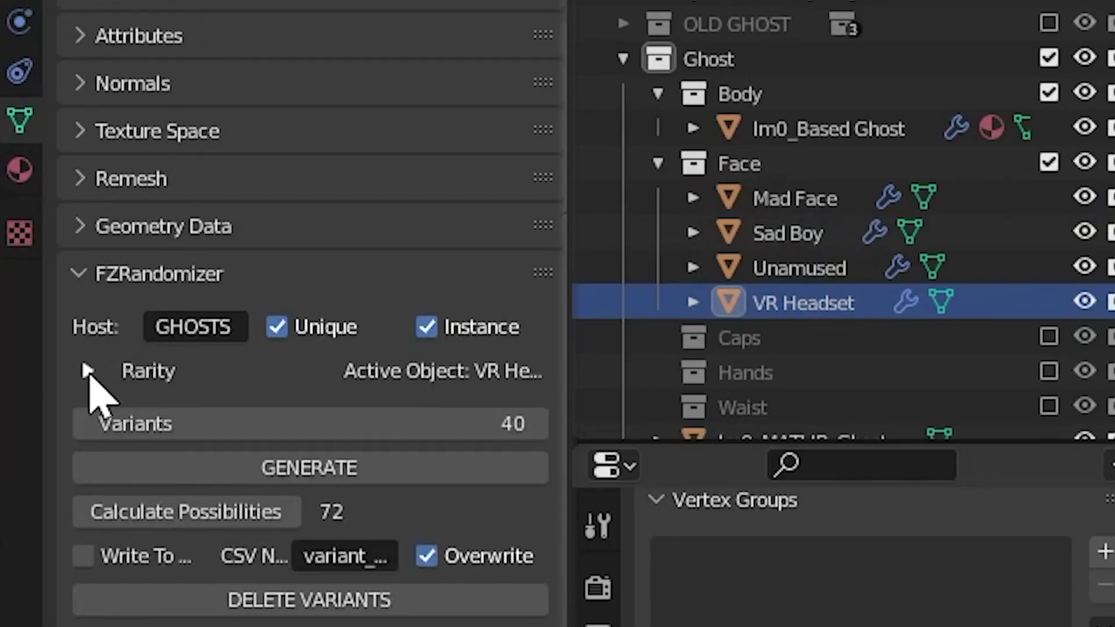
Step: Give the selected Unamused, Sad Boy and Mad Face faces 5 rarity tickets each
click(88, 371)
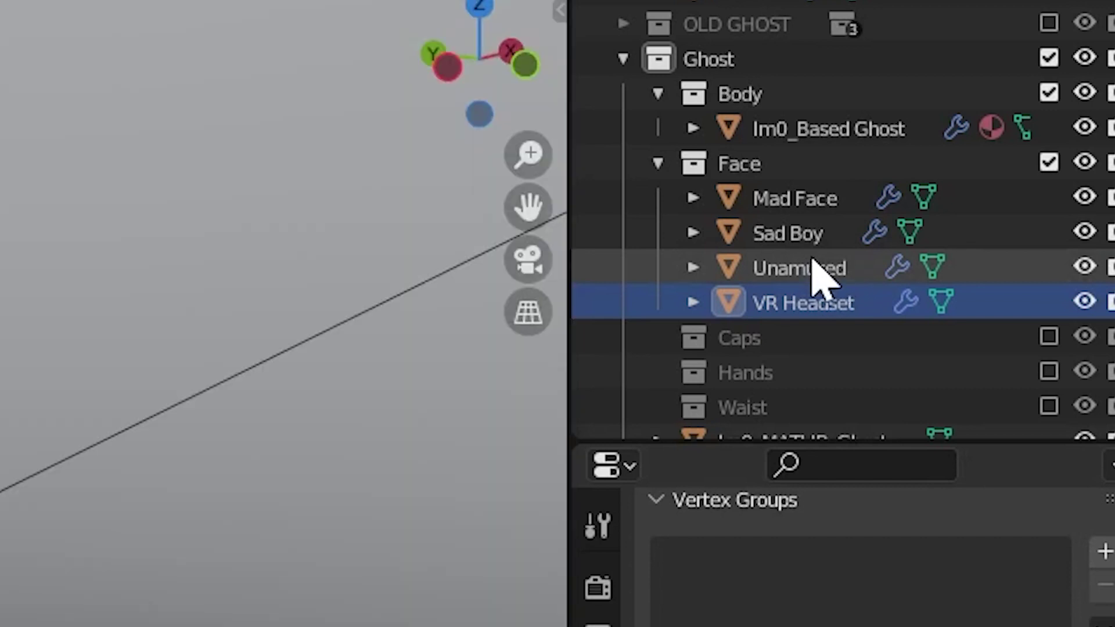
click(819, 268)
shift+click(808, 200)
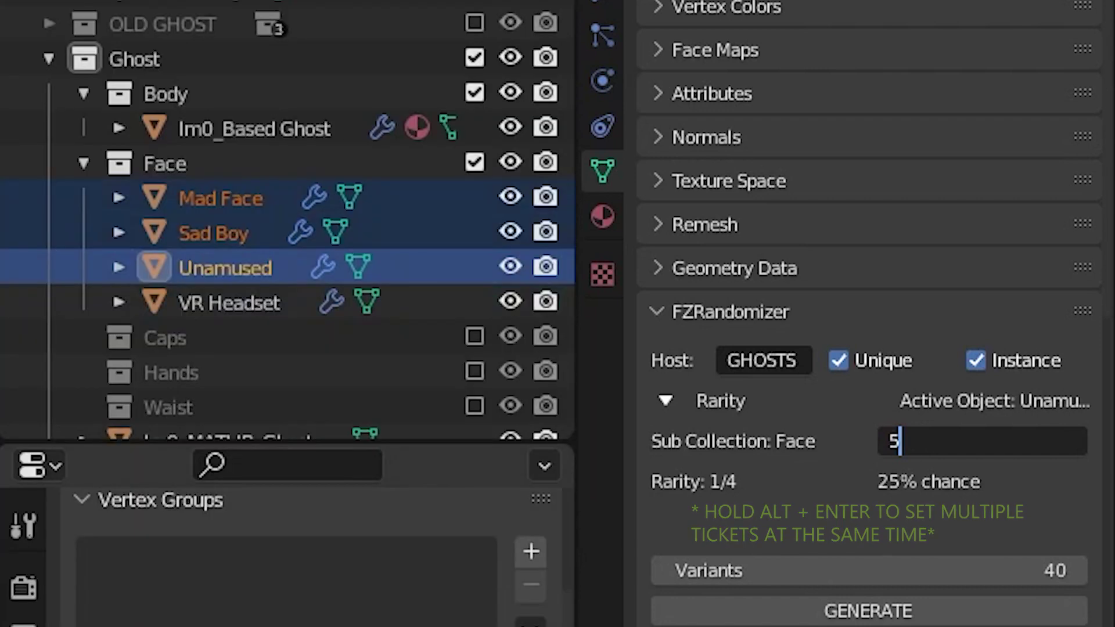
key(alt+Return)
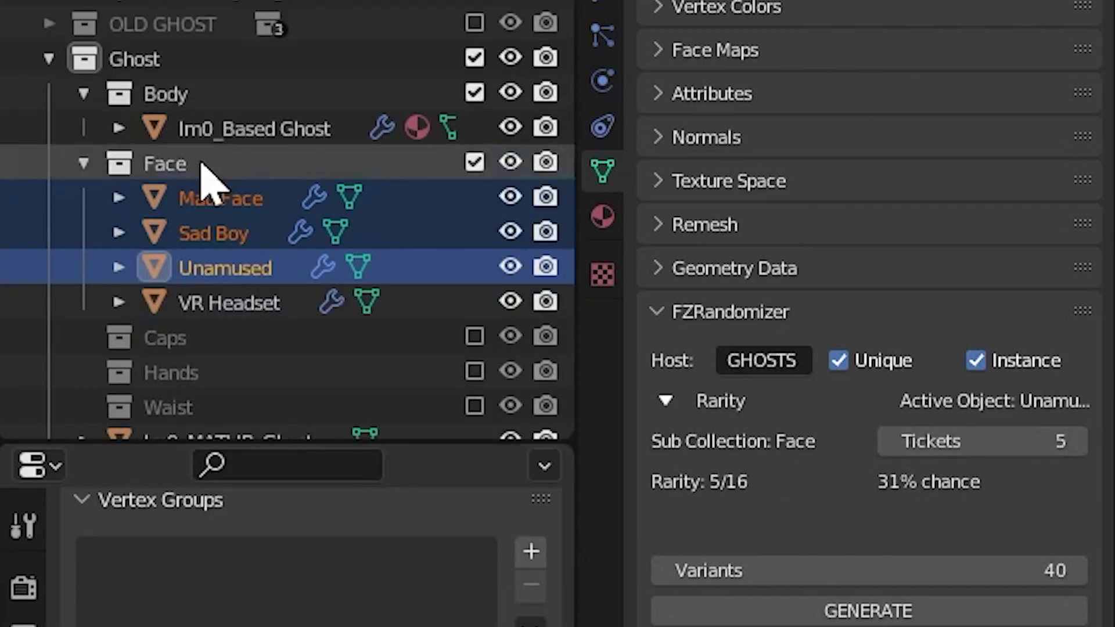
Step: Check each face's ticket count, confirming VR Headset remains at 1
click(218, 198)
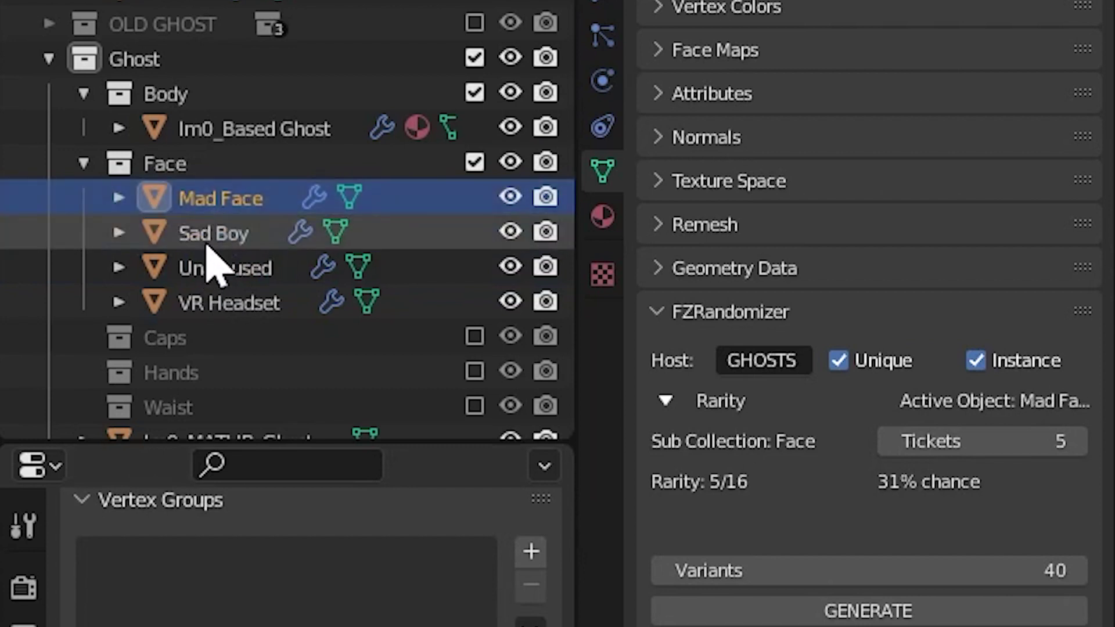
click(209, 238)
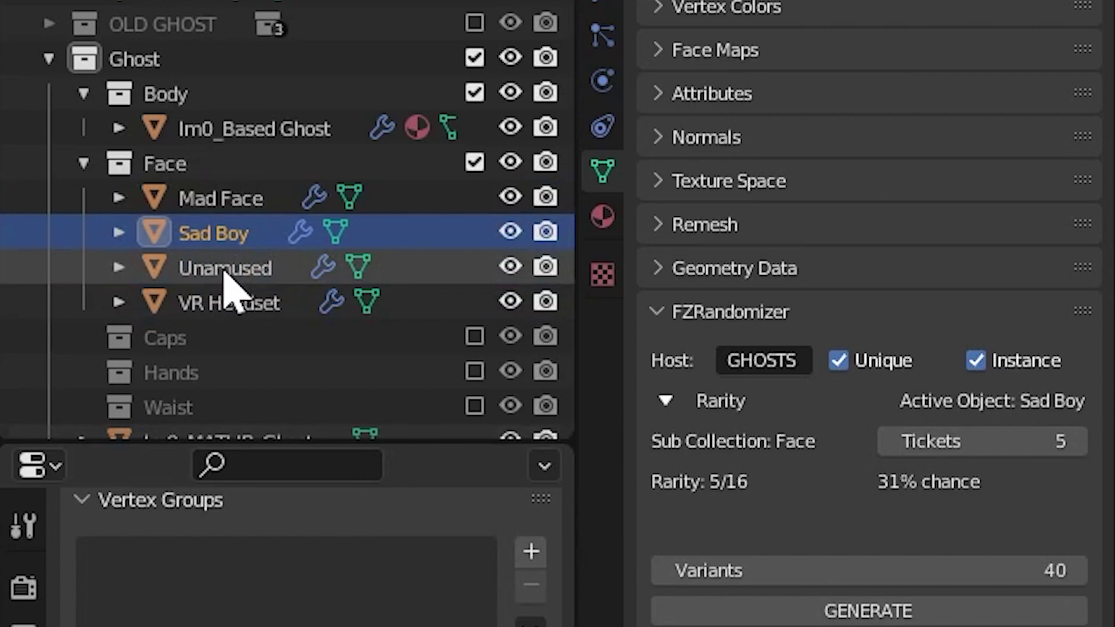
click(227, 273)
click(235, 305)
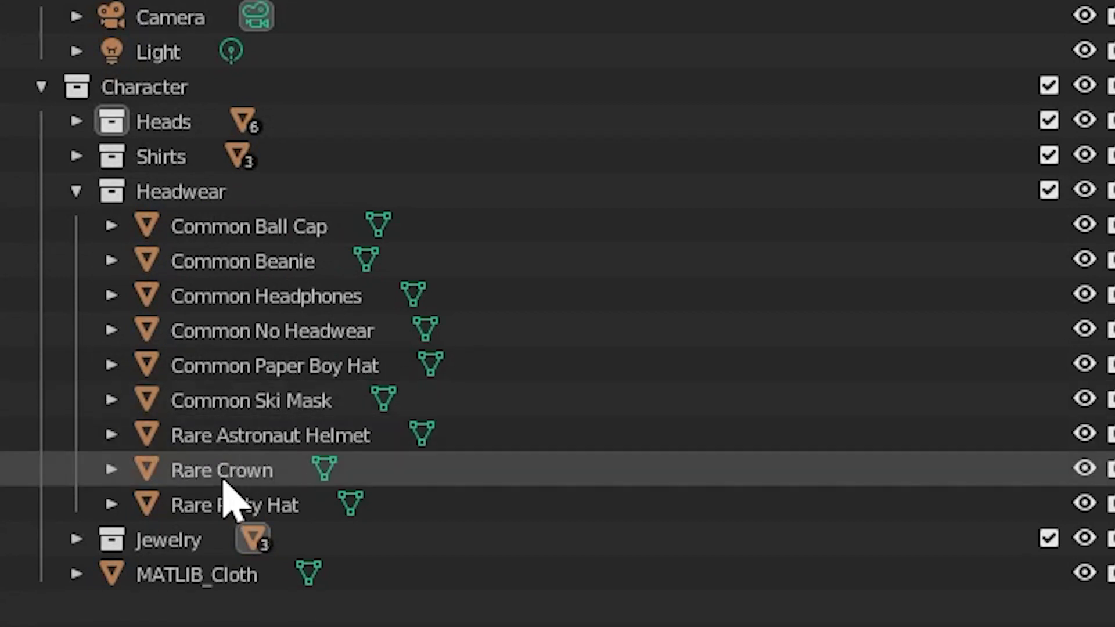
Step: Give all nine Headwear items 100 rarity tickets
click(265, 231)
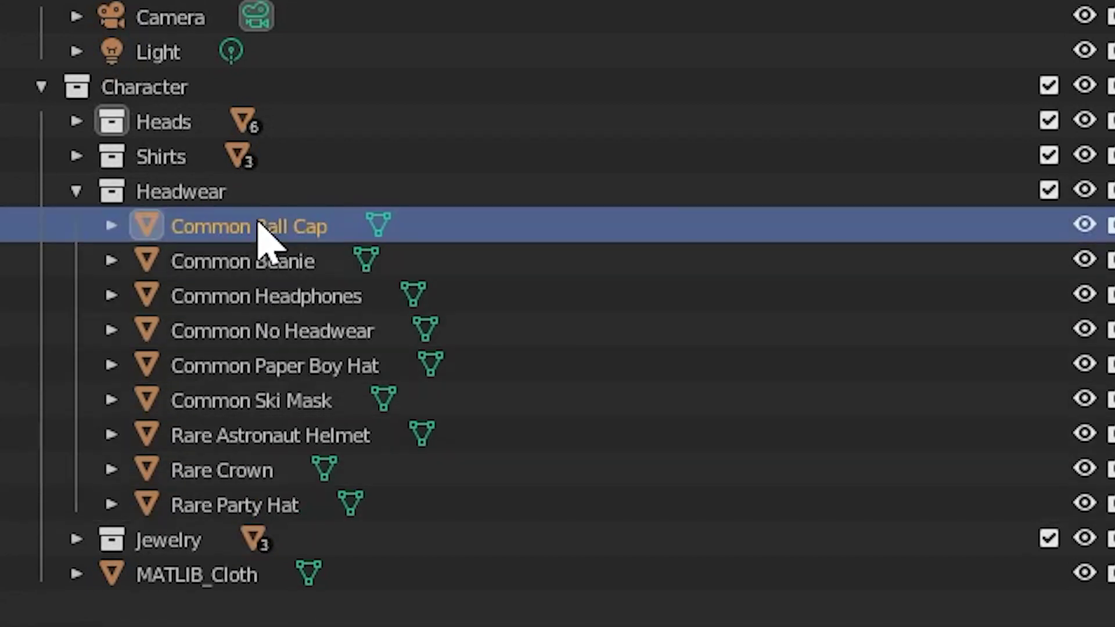
shift+click(212, 507)
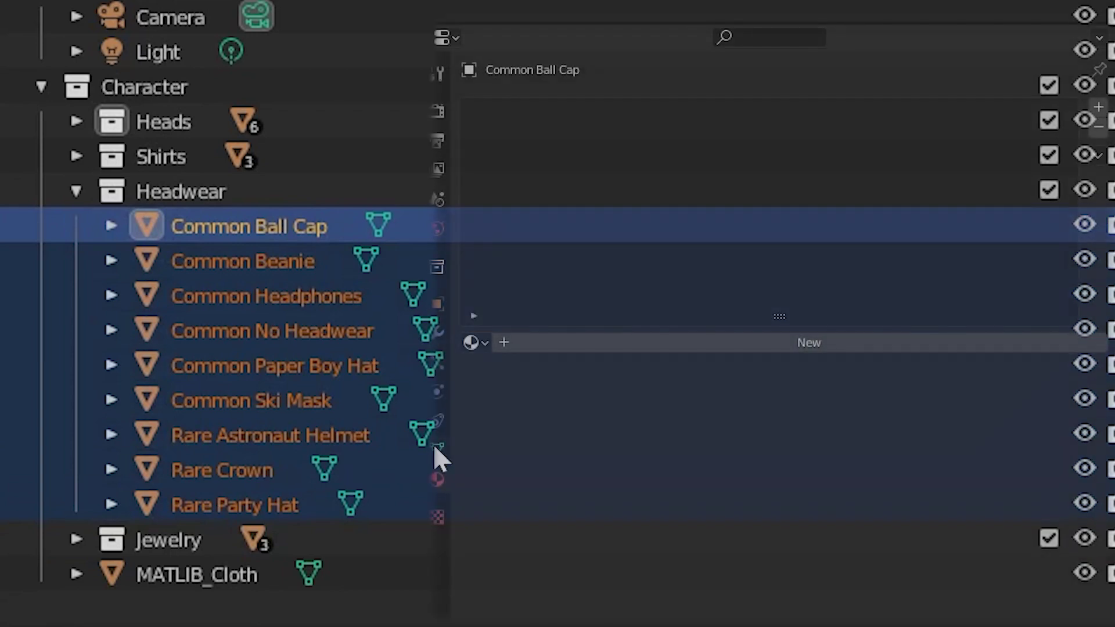
click(437, 449)
scroll(575, 441, down, 10)
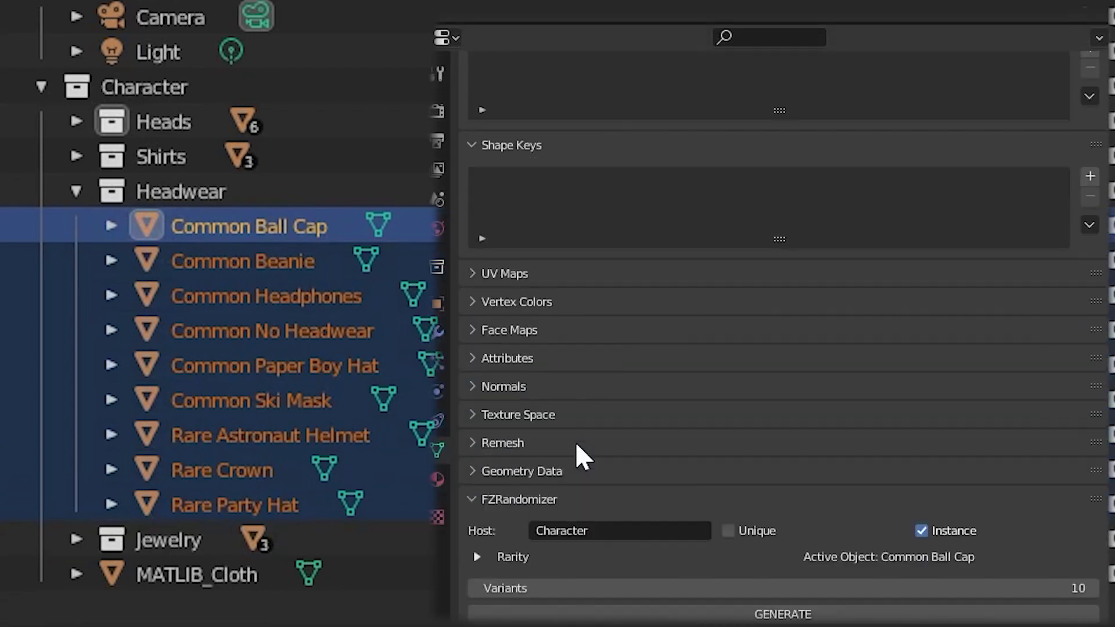
scroll(574, 437, down, 2)
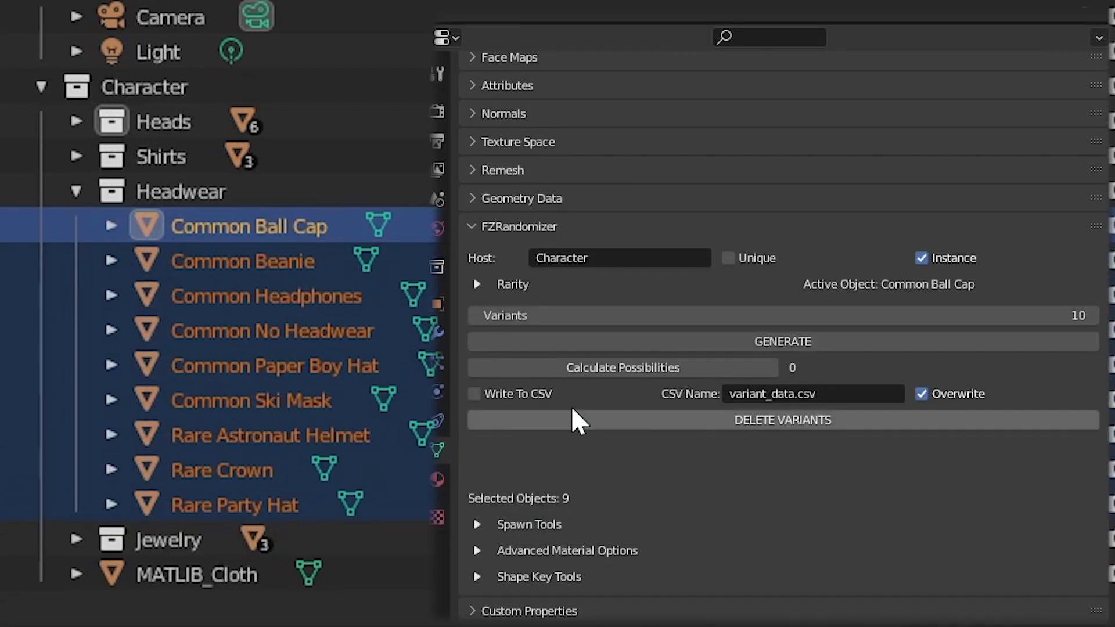
click(476, 284)
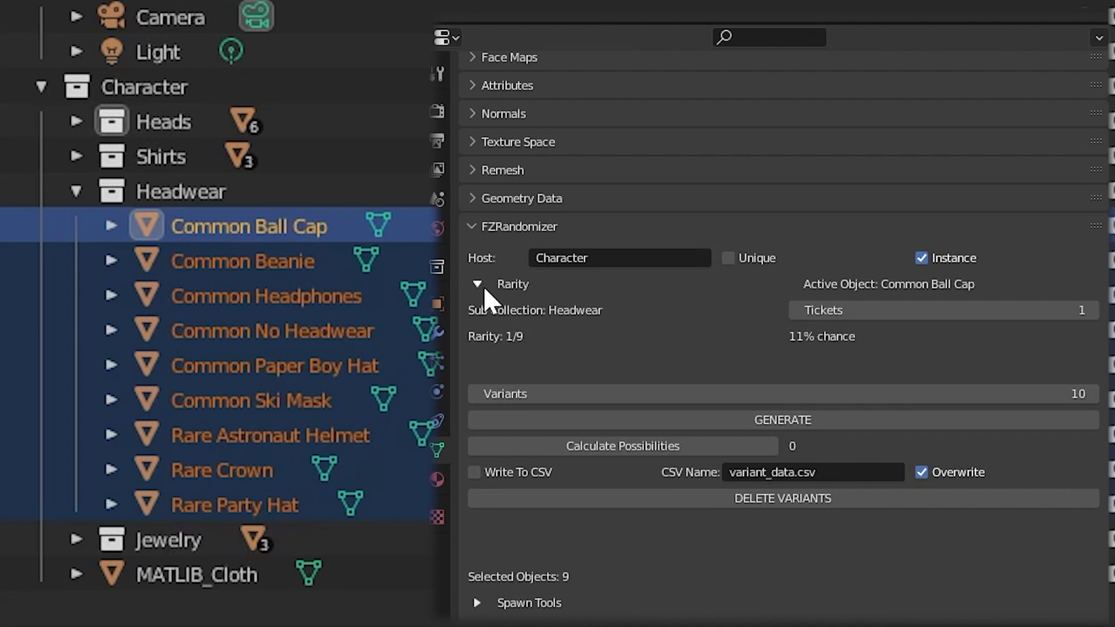
click(944, 310)
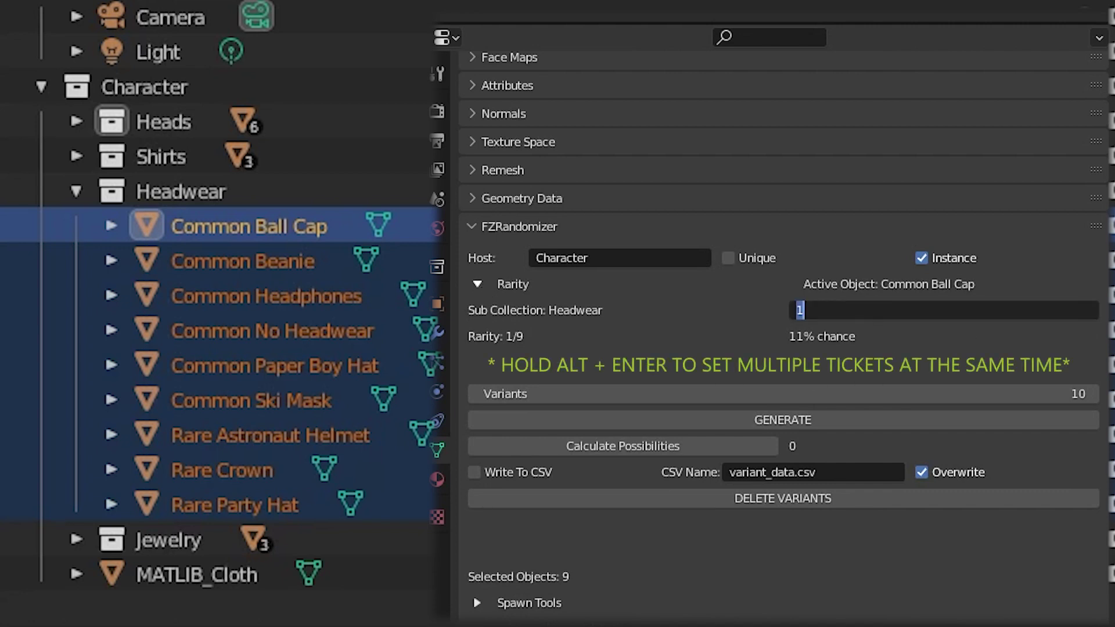
text(100)
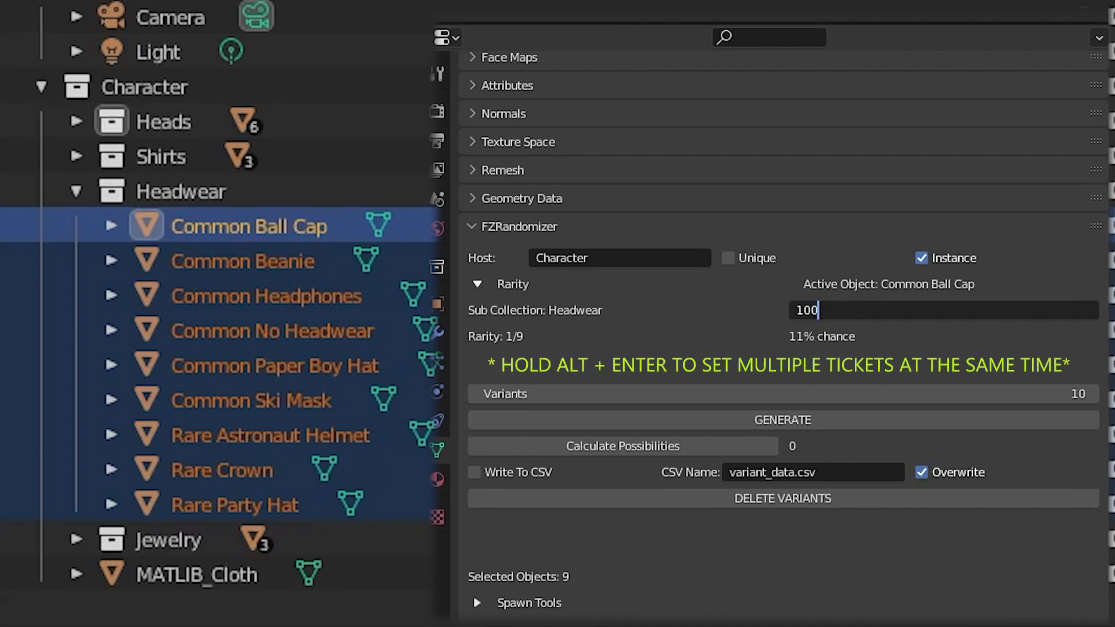
key(alt+Return)
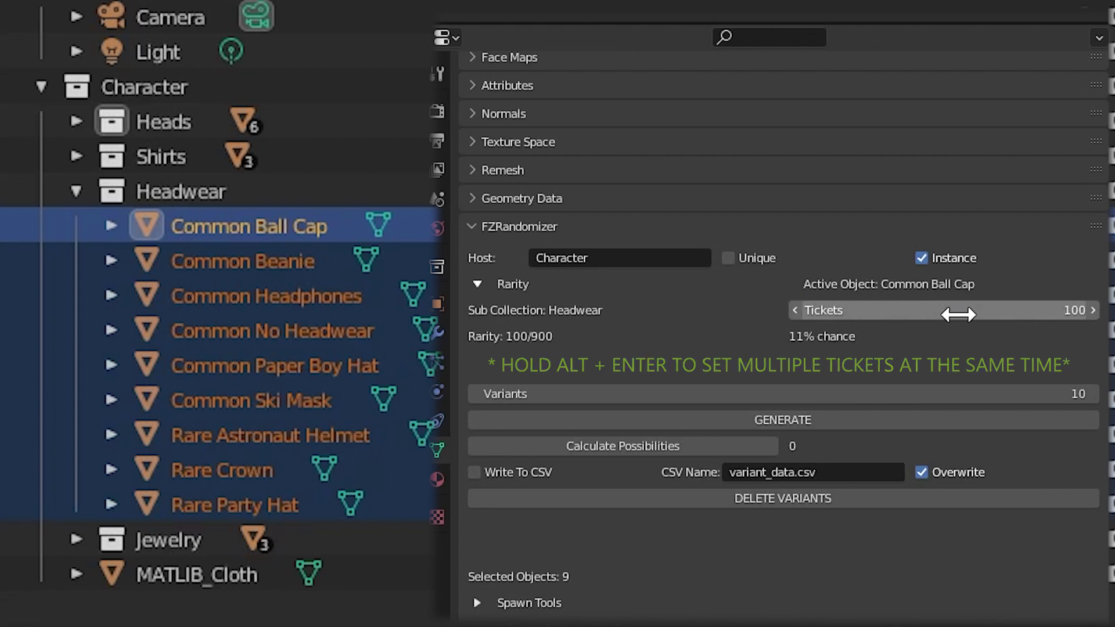
Step: Lower Rare Astronaut Helmet to 8 tickets and Rare Crown to 2
click(278, 437)
drag(1028, 310, 987, 310)
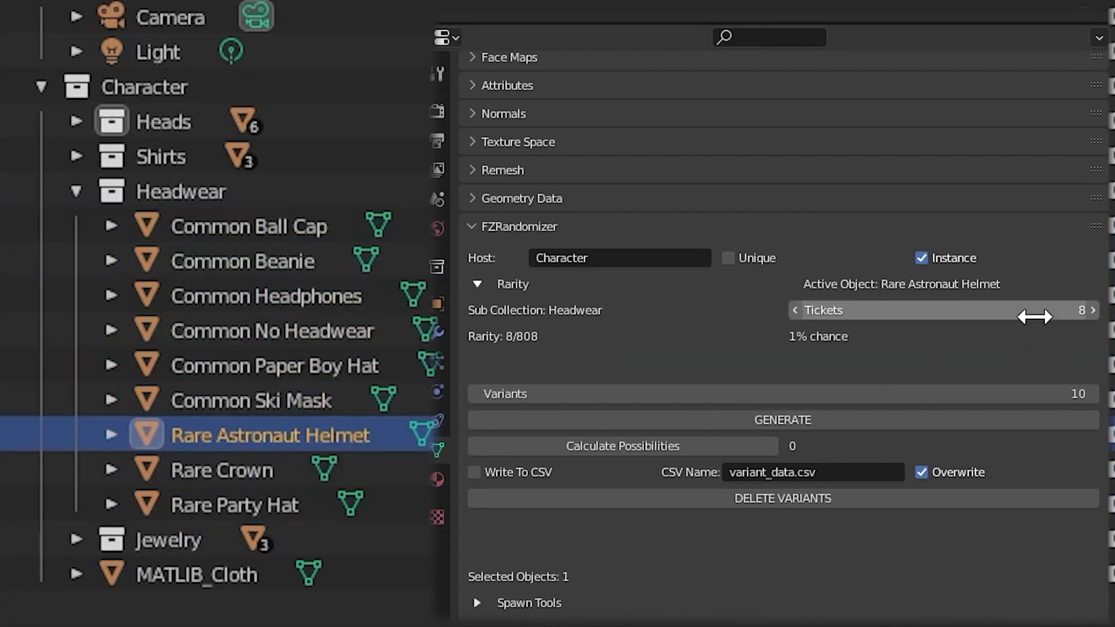
click(235, 471)
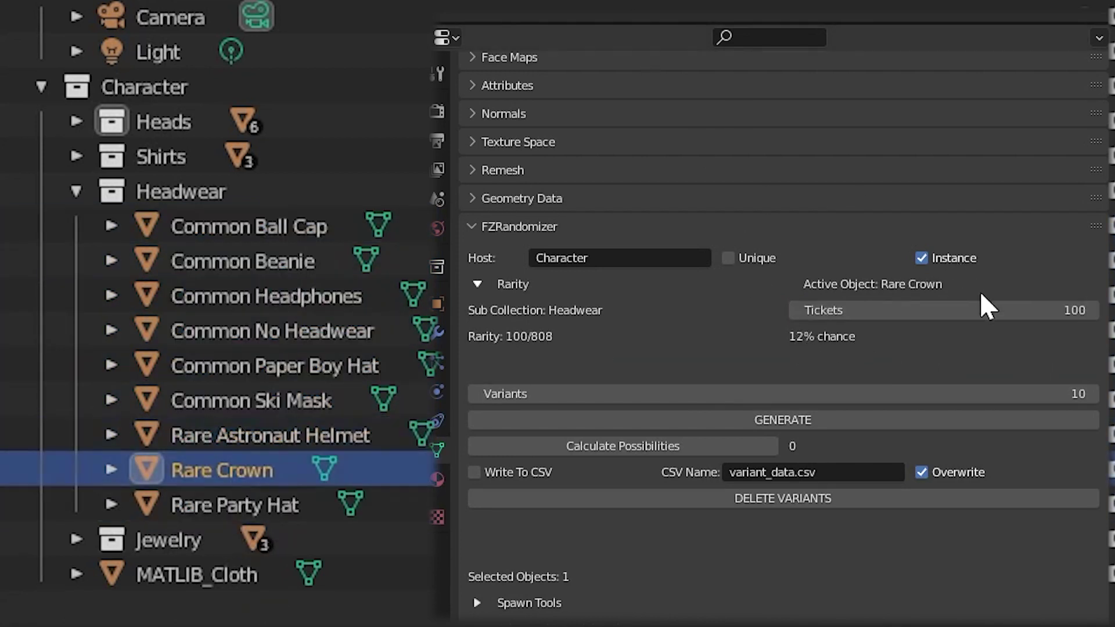
click(985, 311)
text(2)
key(Return)
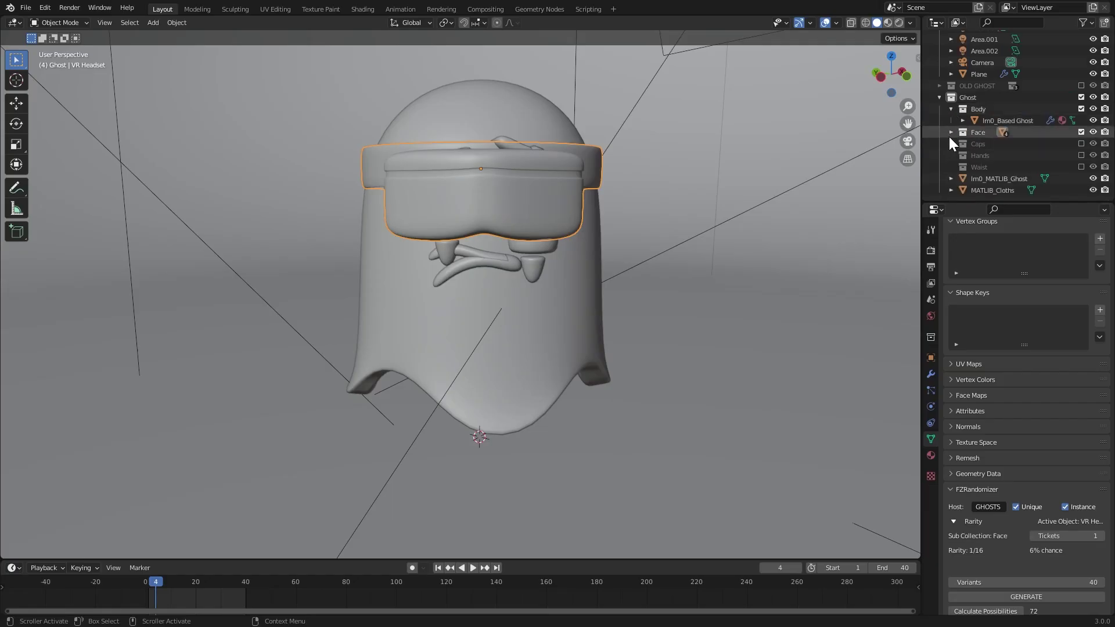
click(1082, 142)
Step: Duplicate the Headband in place and delete the duplicate's geometry
click(1002, 155)
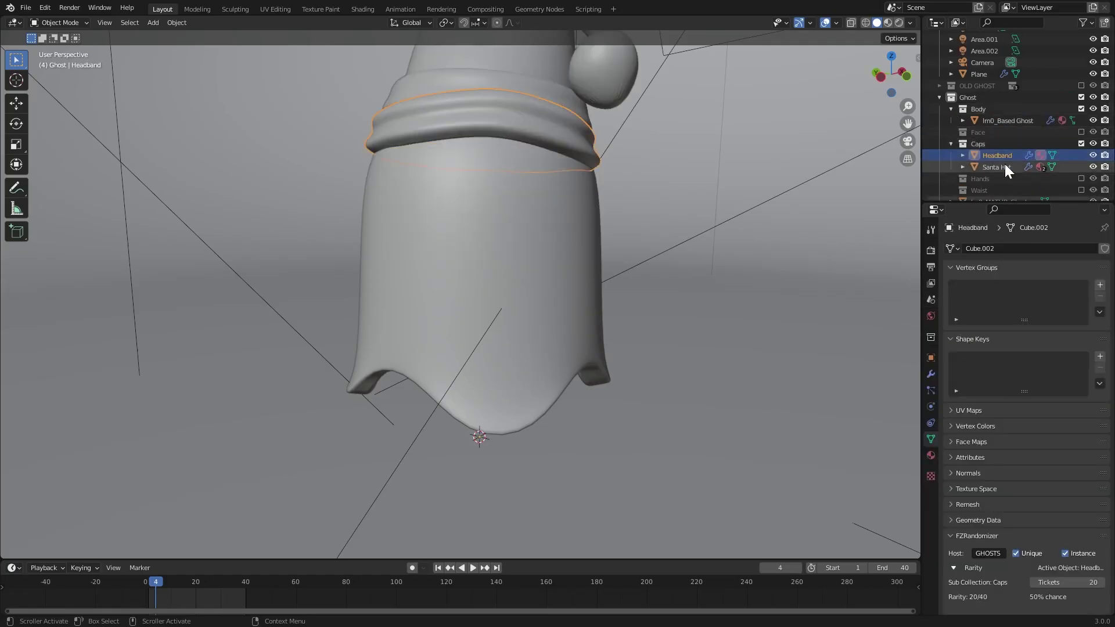
click(997, 168)
click(997, 156)
middle_drag(742, 124, 655, 230)
key(shift+d)
right_click(679, 229)
key(Tab)
key(x)
click(652, 204)
key(Tab)
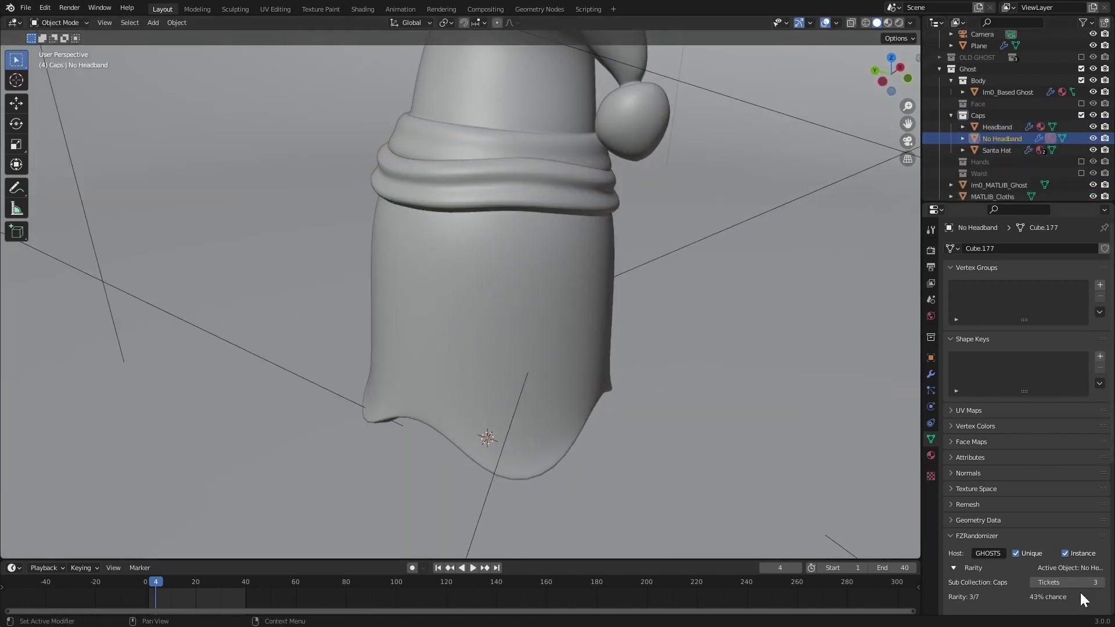
click(996, 127)
click(997, 150)
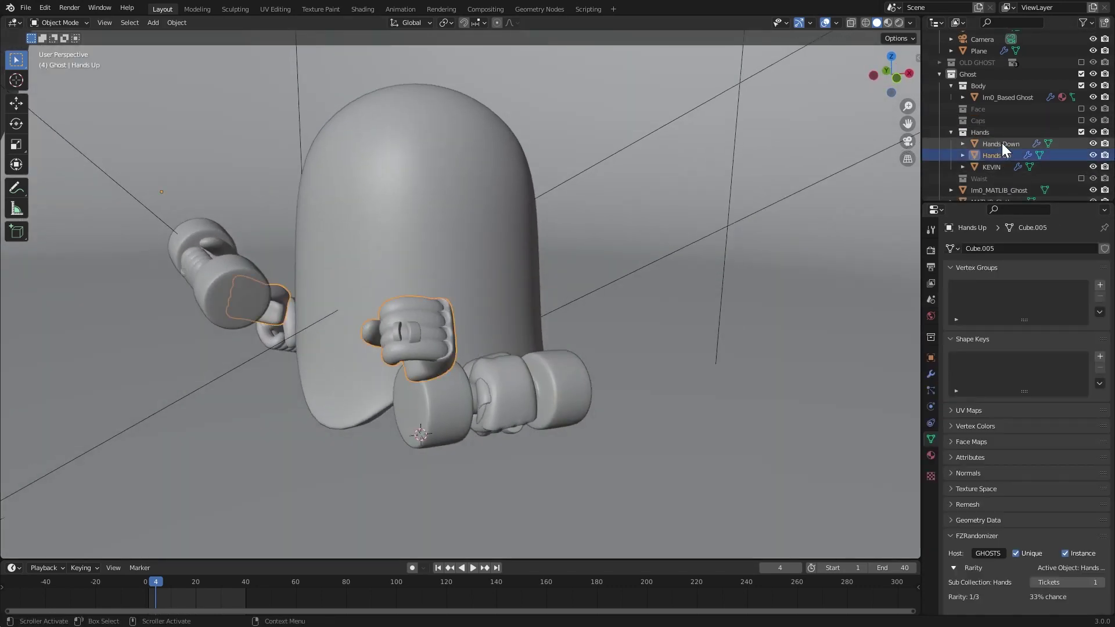
Step: Hide the Hands Down and Hands Up objects, then show them again
click(1002, 143)
shift+click(999, 153)
key(h)
ctrl+click(1093, 155)
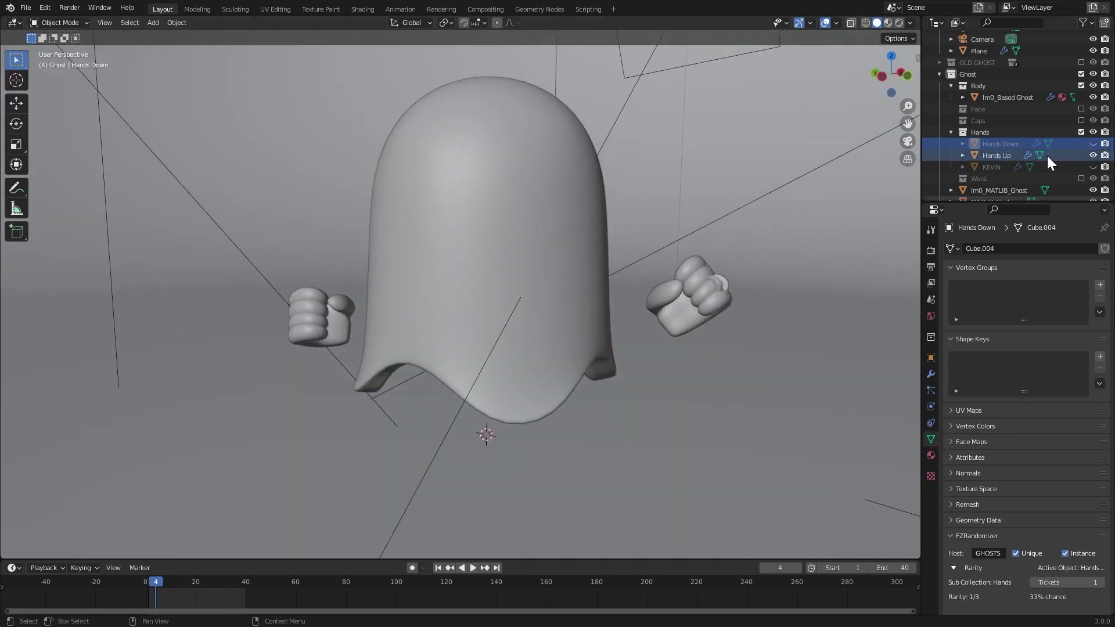
click(1093, 143)
ctrl+click(997, 156)
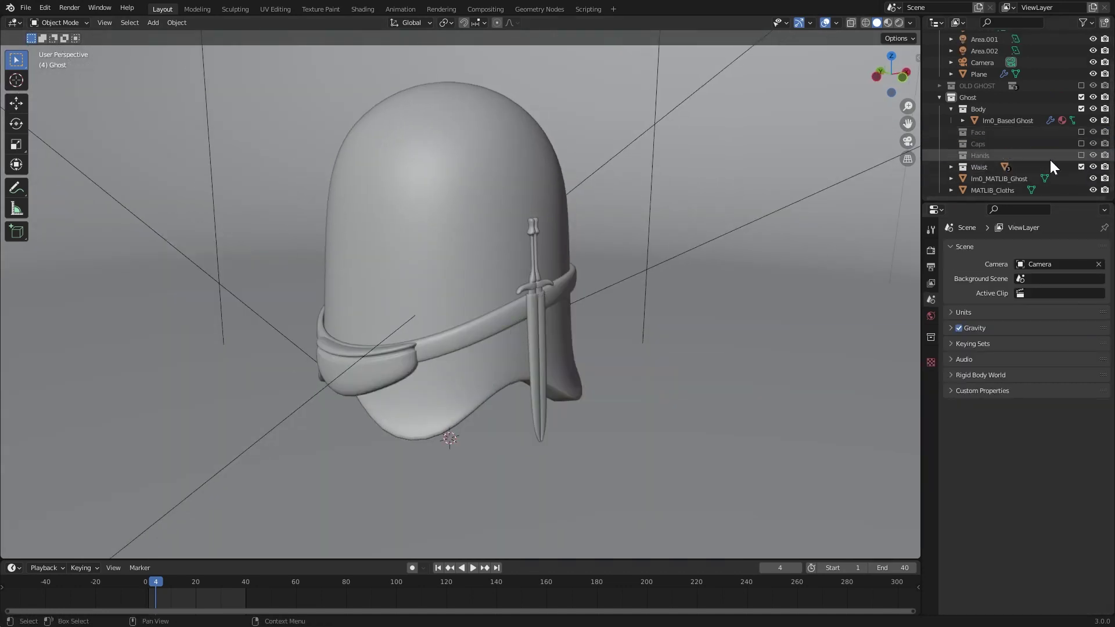
Step: Review Fanny Pack and No Waist tickets, re-enable Face, Caps and Hands, and select Ghost
click(994, 145)
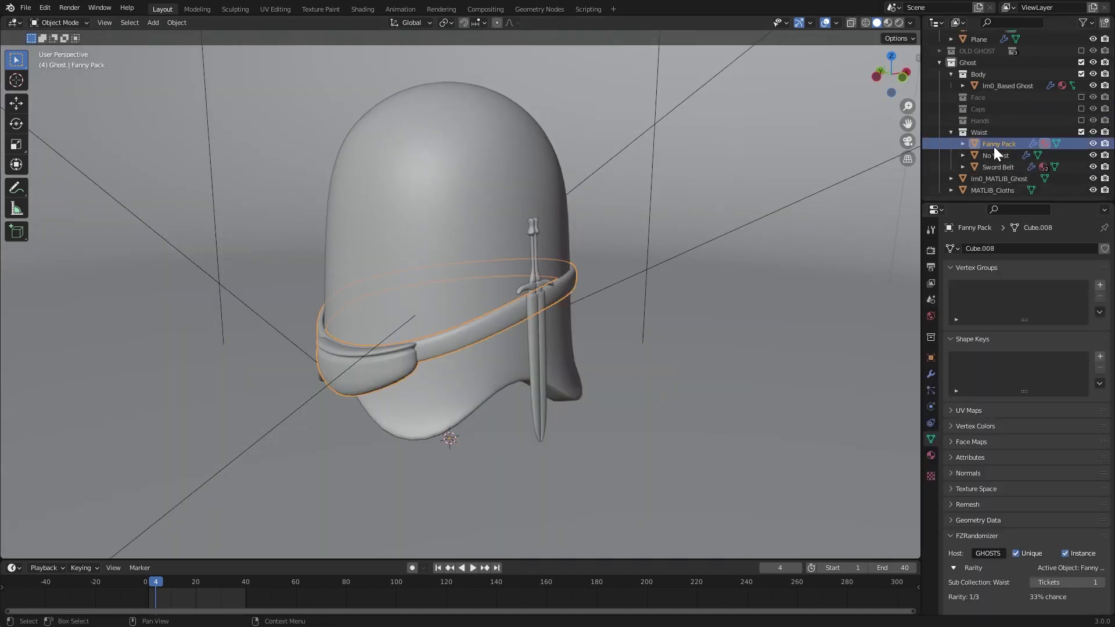
click(992, 156)
click(1068, 582)
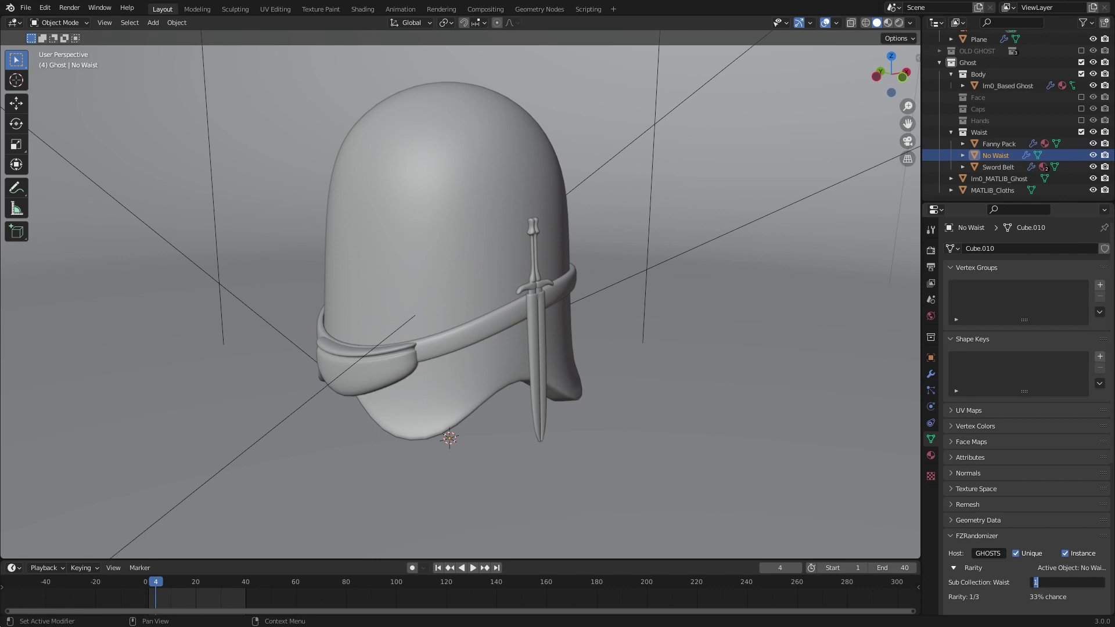
key(Return)
click(963, 143)
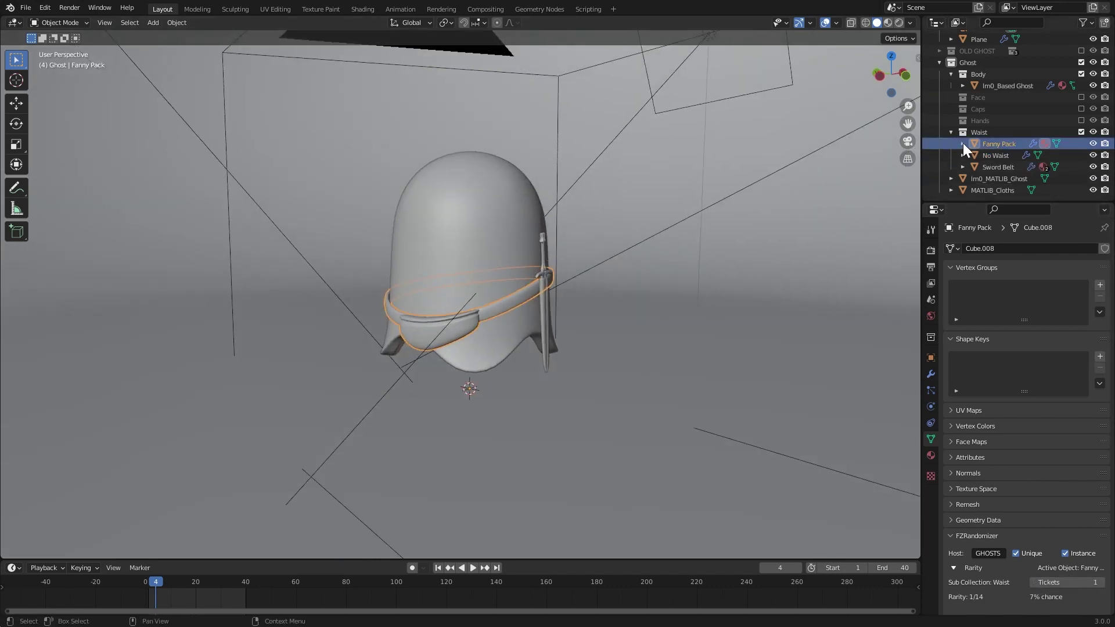
drag(1080, 120, 1080, 97)
click(992, 192)
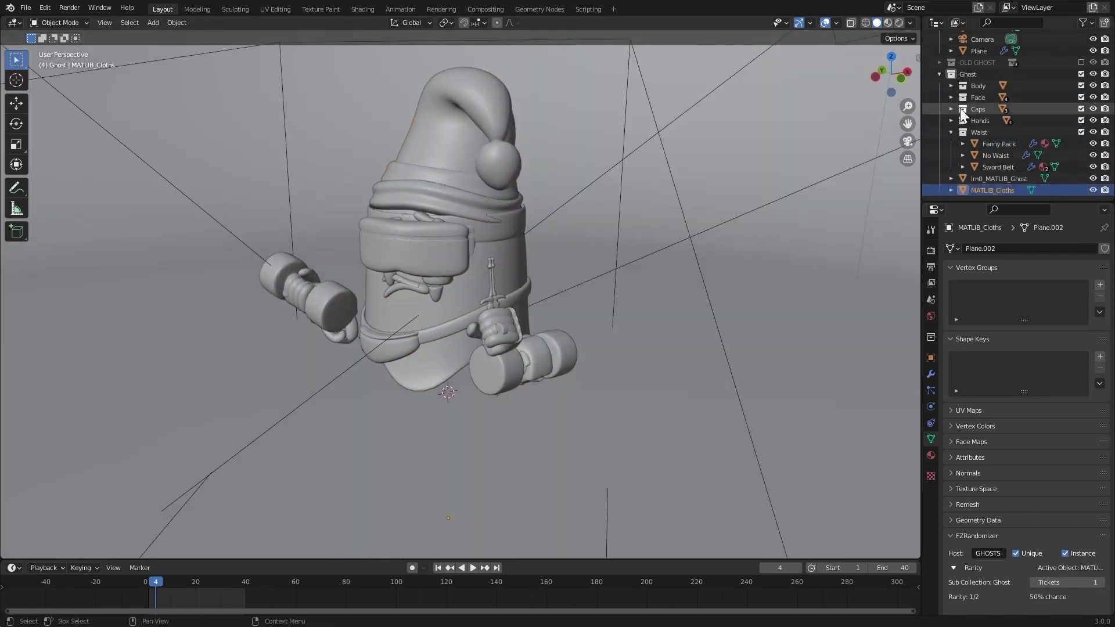
click(1008, 120)
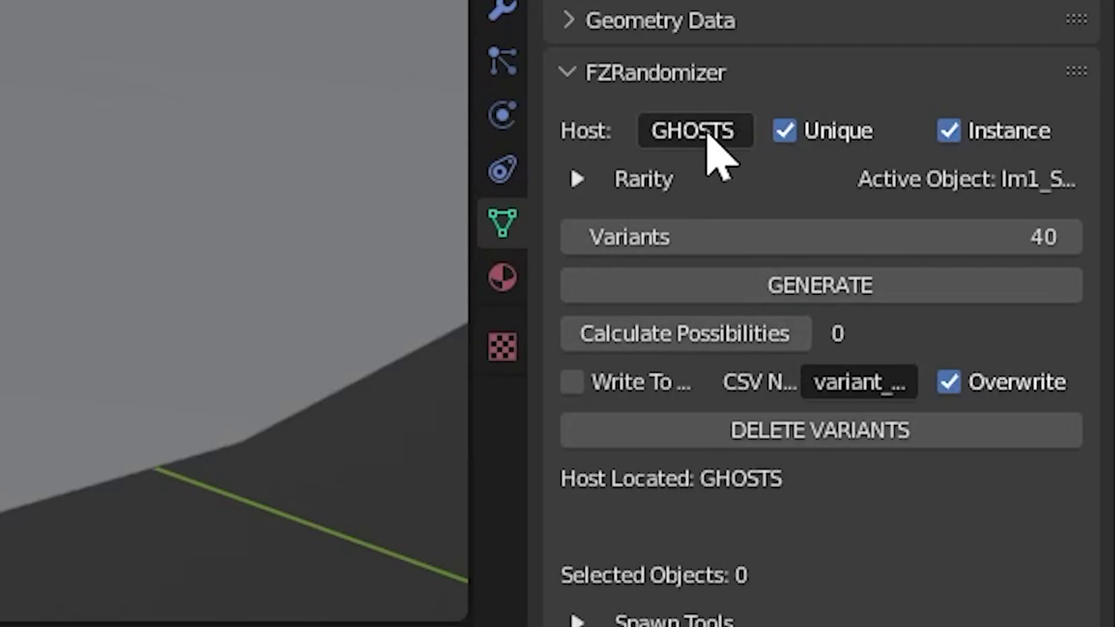
Step: Set the FZRandomizer host to Ghost and calculate possibilities, giving 108 combinations
click(990, 411)
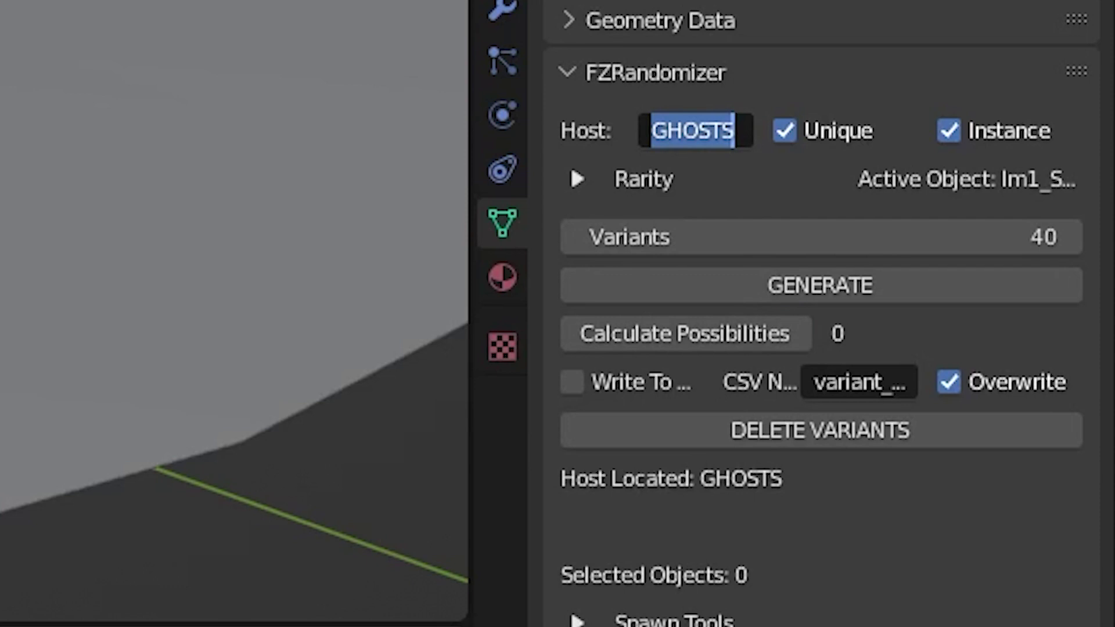
text(Ghost)
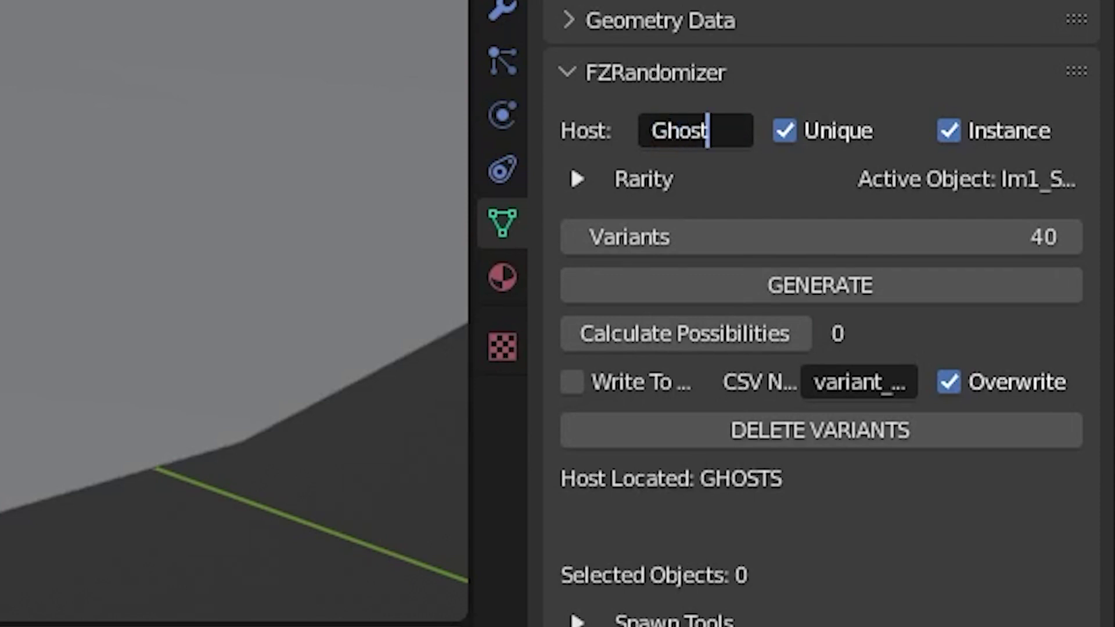
key(Return)
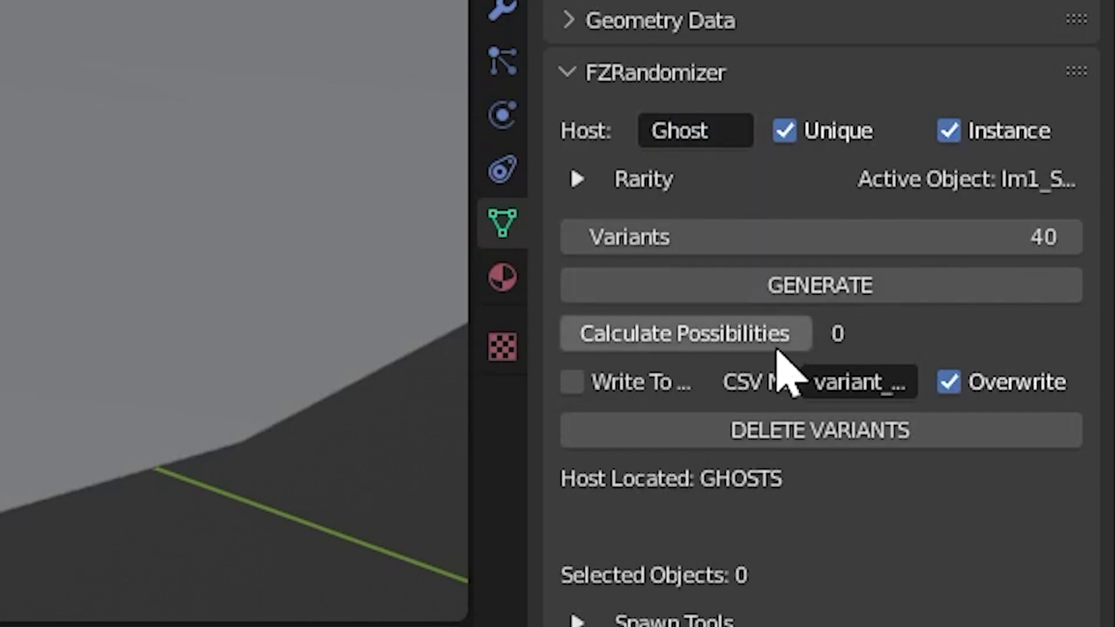
click(747, 340)
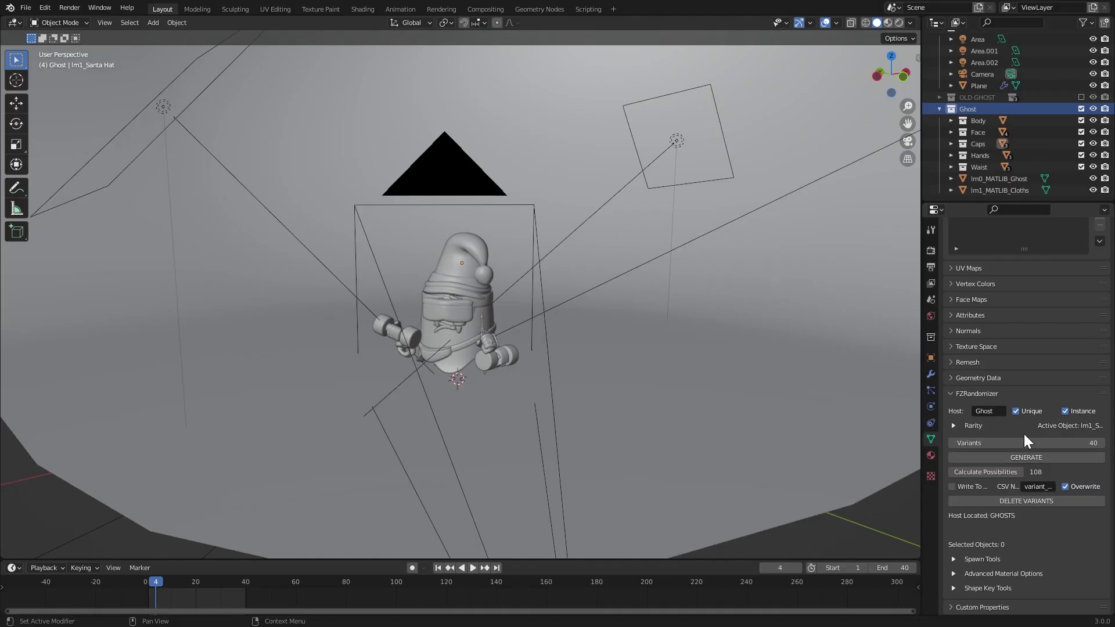
Step: Duplicate Hands Down as a small copy and reposition its hand mesh in Edit Mode
click(998, 168)
key(shift+d)
key(Tab)
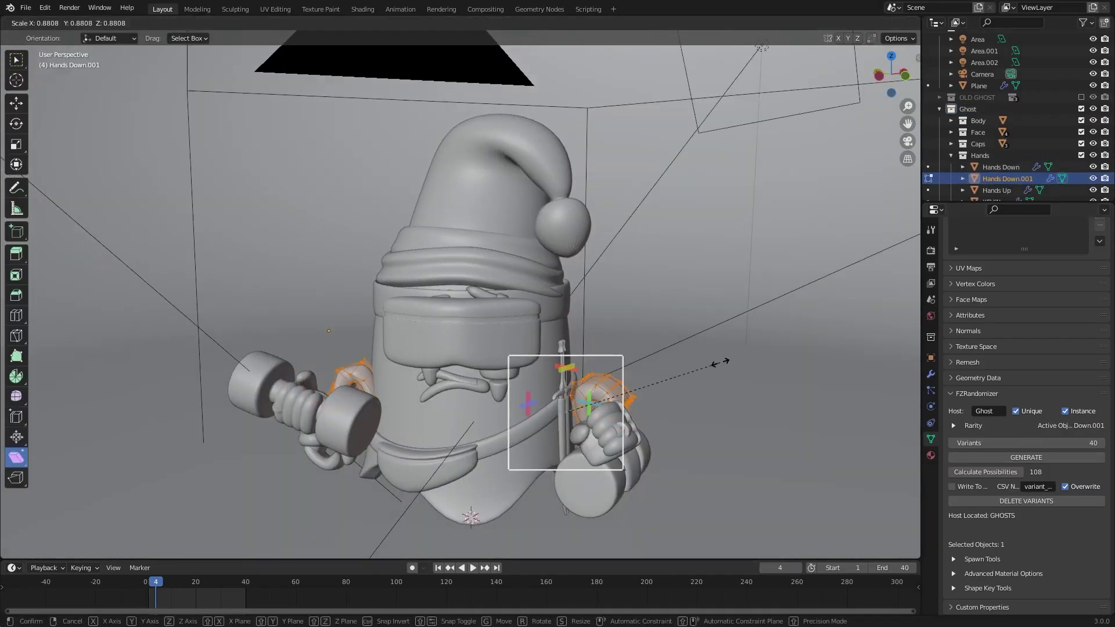
scroll(668, 238, up, 8)
scroll(654, 348, down, 6)
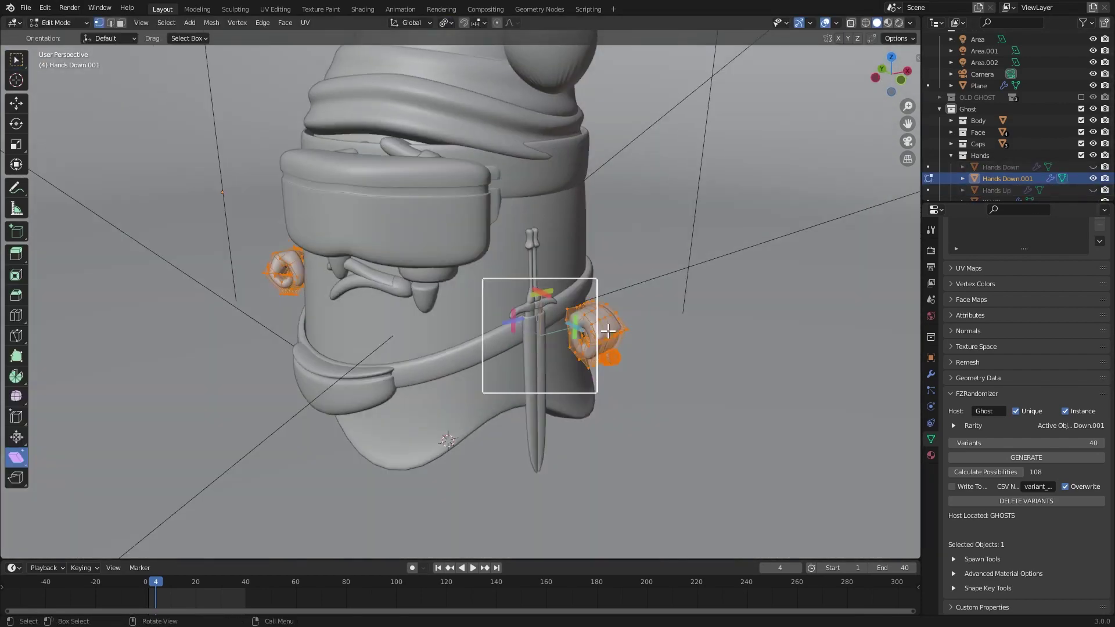
key(shift+z)
click(691, 297)
key(ctrl+l)
key(shift+z)
key(g)
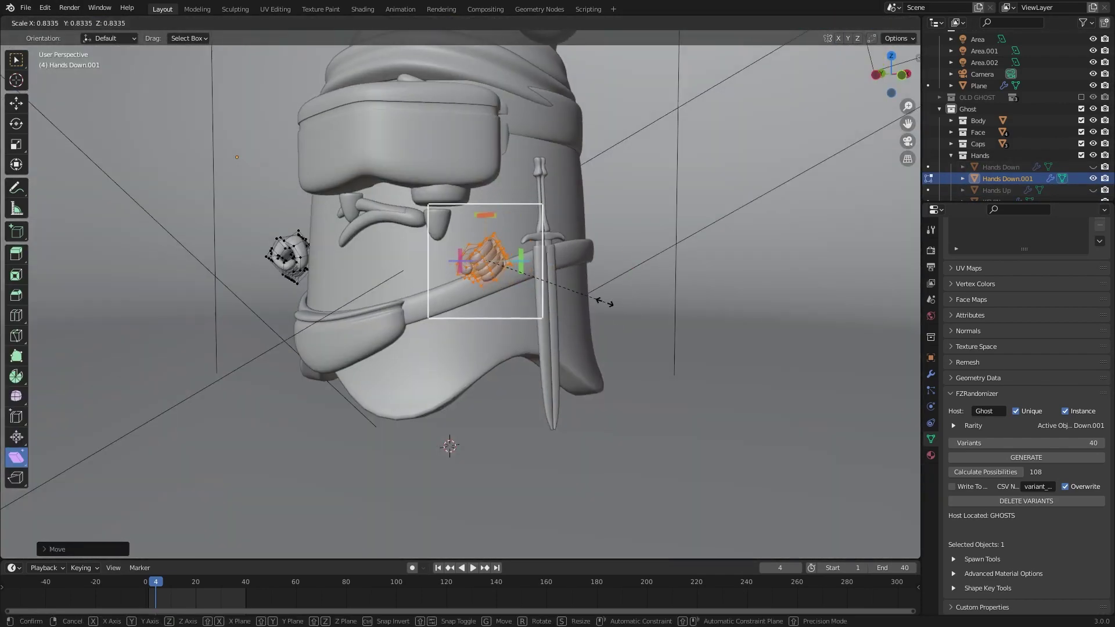
click(586, 299)
mouse_move(585, 299)
middle_down()
mouse_move(299, 249)
mouse_move(470, 230)
mouse_move(500, 288)
middle_up()
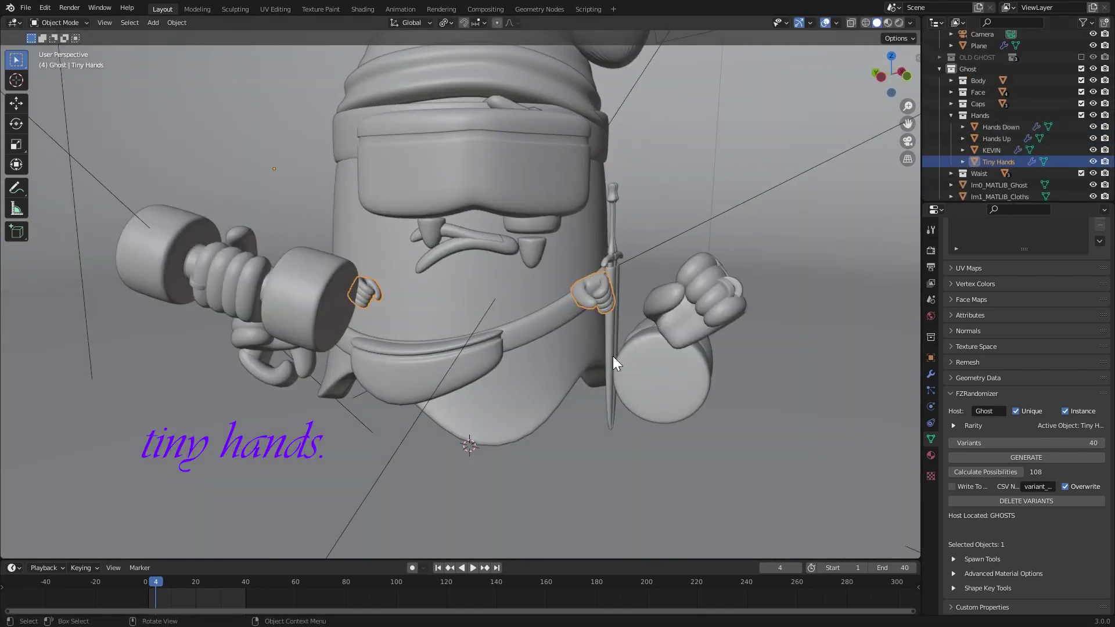
Step: Check the Tiny Hands rarity settings and recalculate, reaching 144 combinations
click(954, 426)
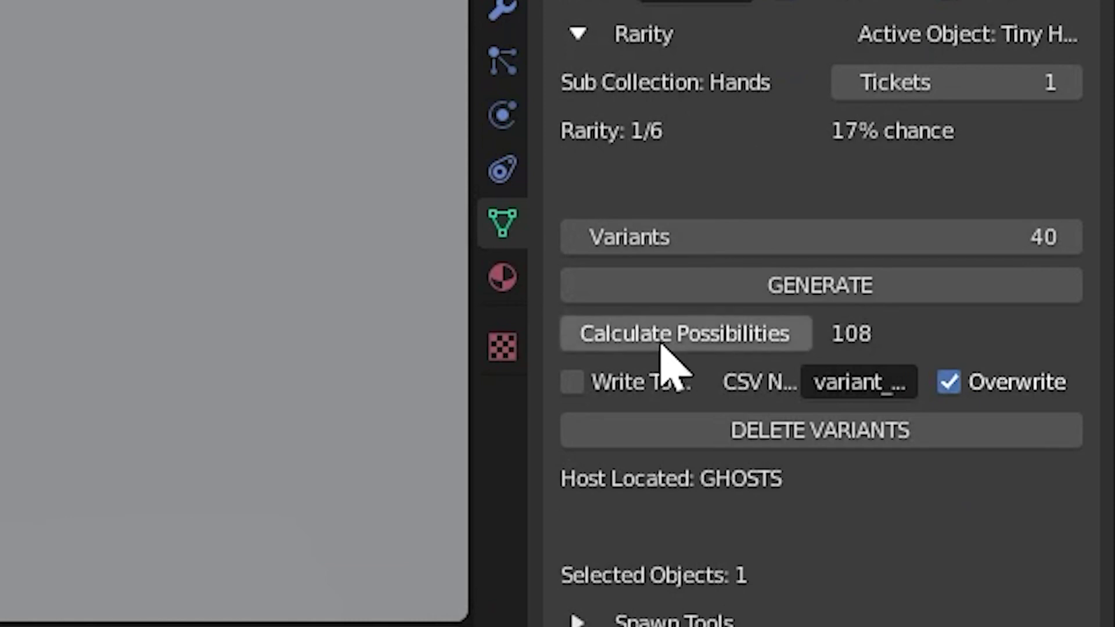
click(662, 344)
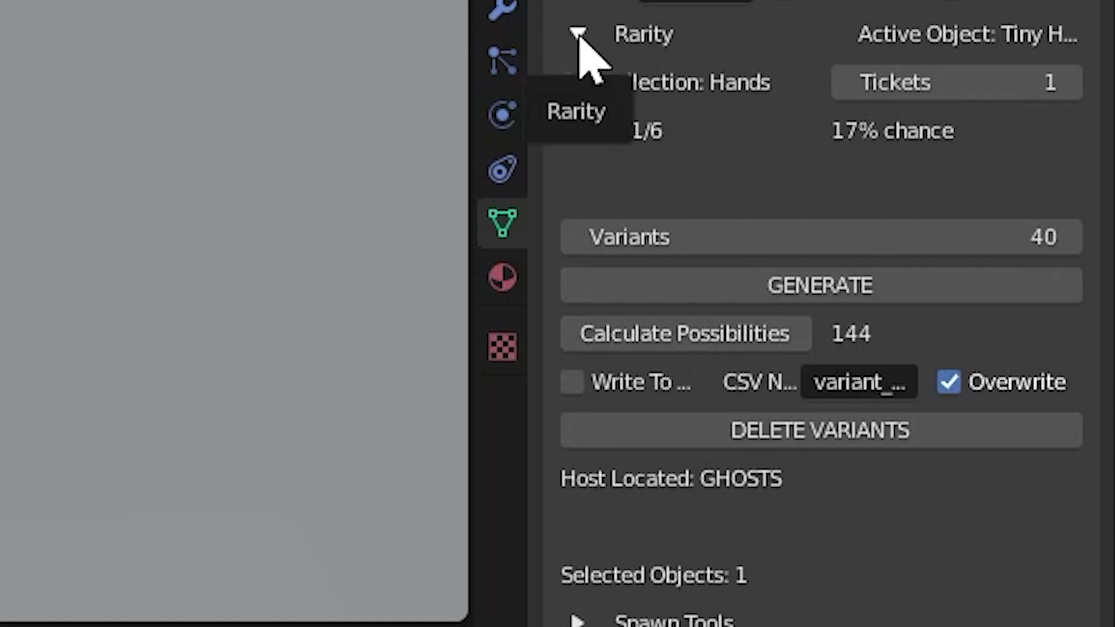
click(578, 34)
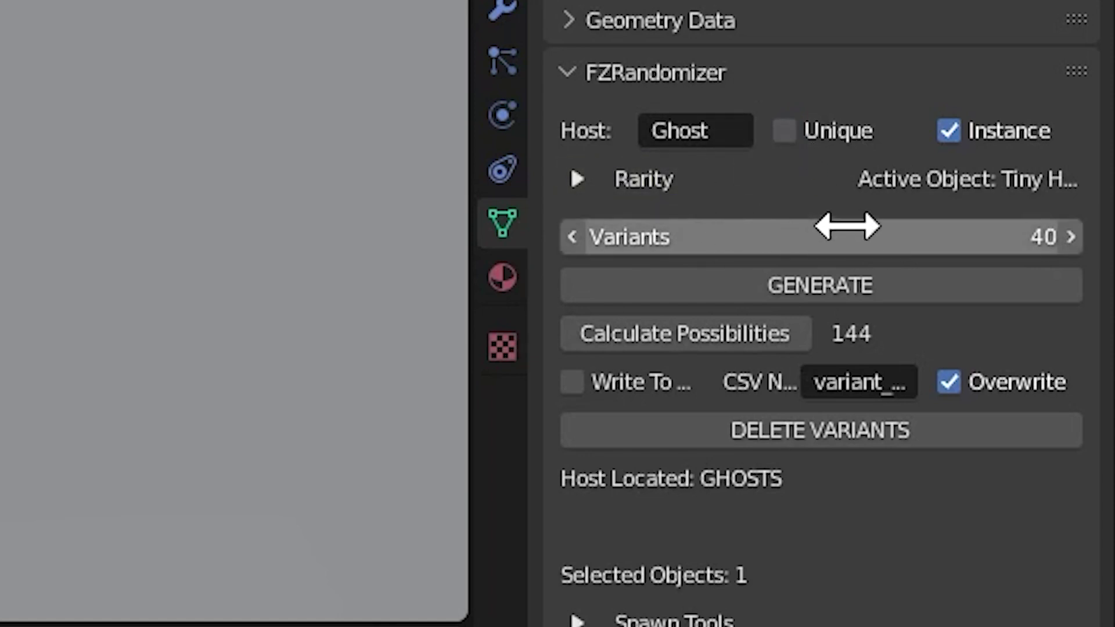
Step: Set FZRandomizer Variants to 60 and enable Write To CSV
click(846, 232)
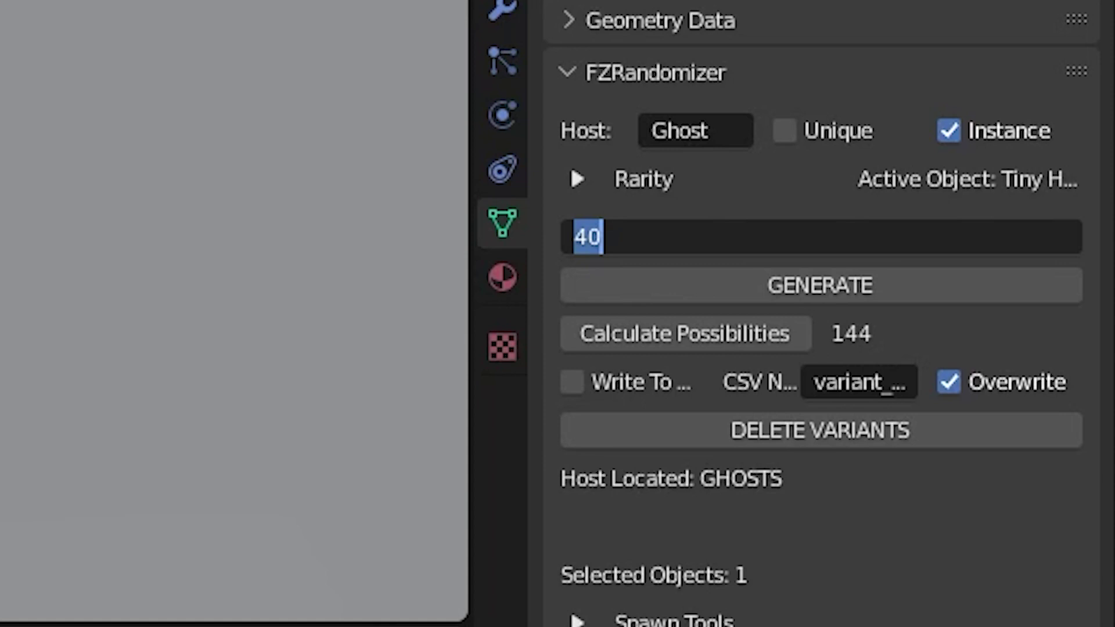
text(60)
key(Return)
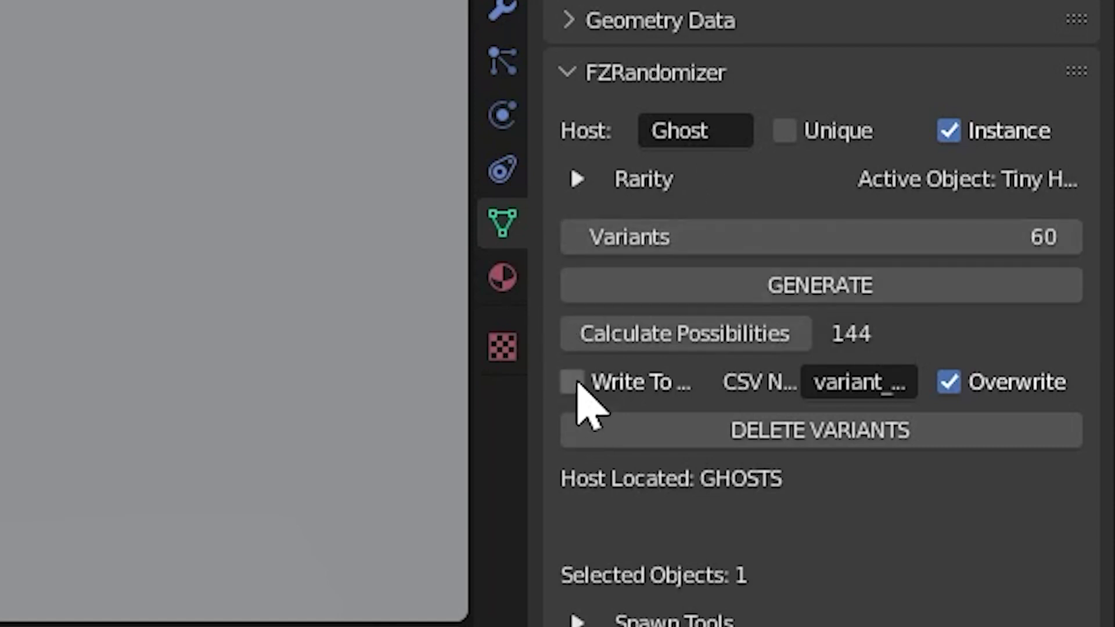
click(576, 384)
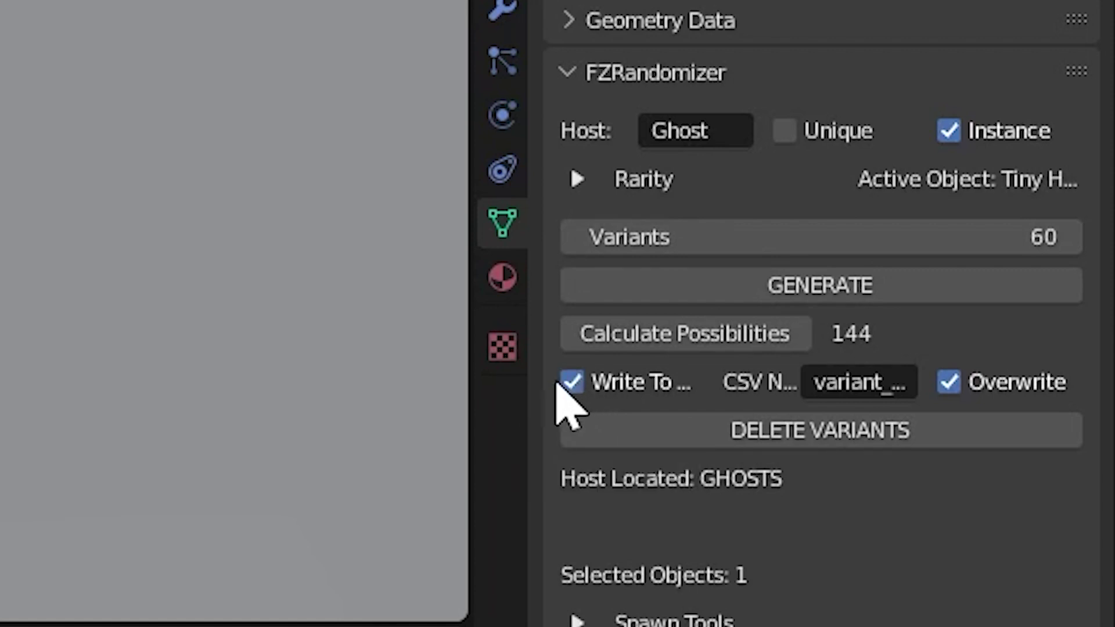
Step: Widen the Properties editor so the CSV settings labels show in full
click(887, 385)
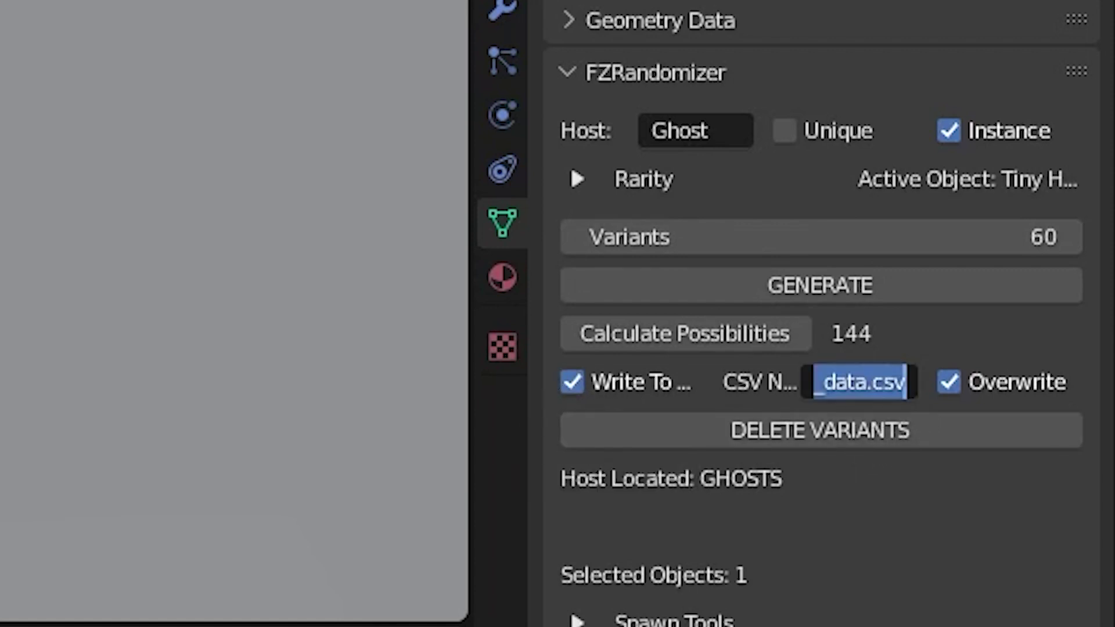
key(Return)
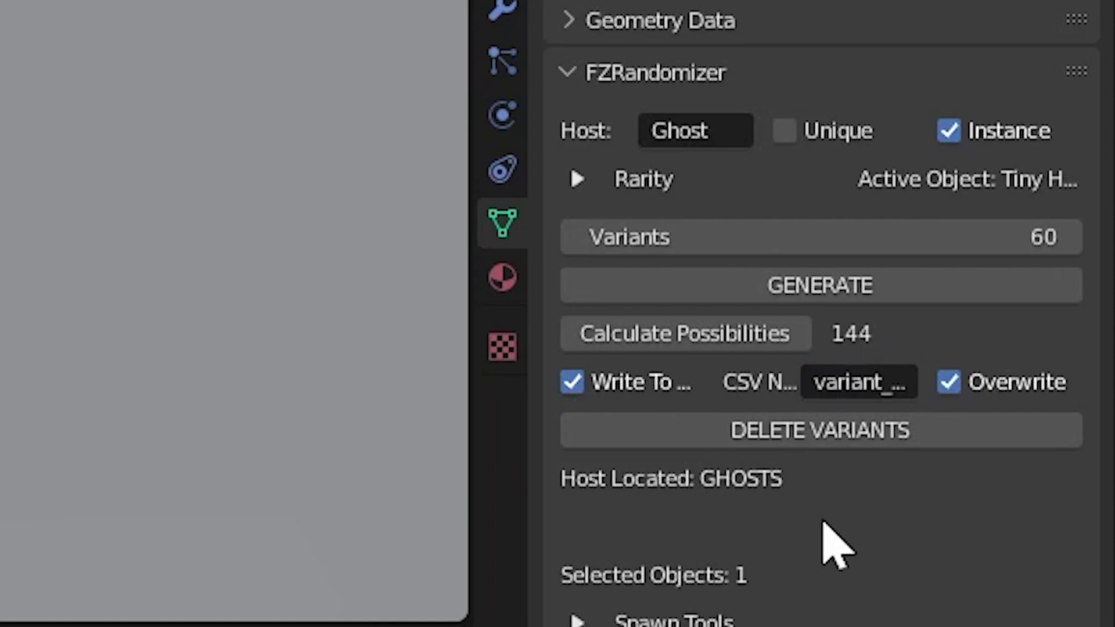
drag(523, 412, 341, 418)
drag(496, 406, 569, 391)
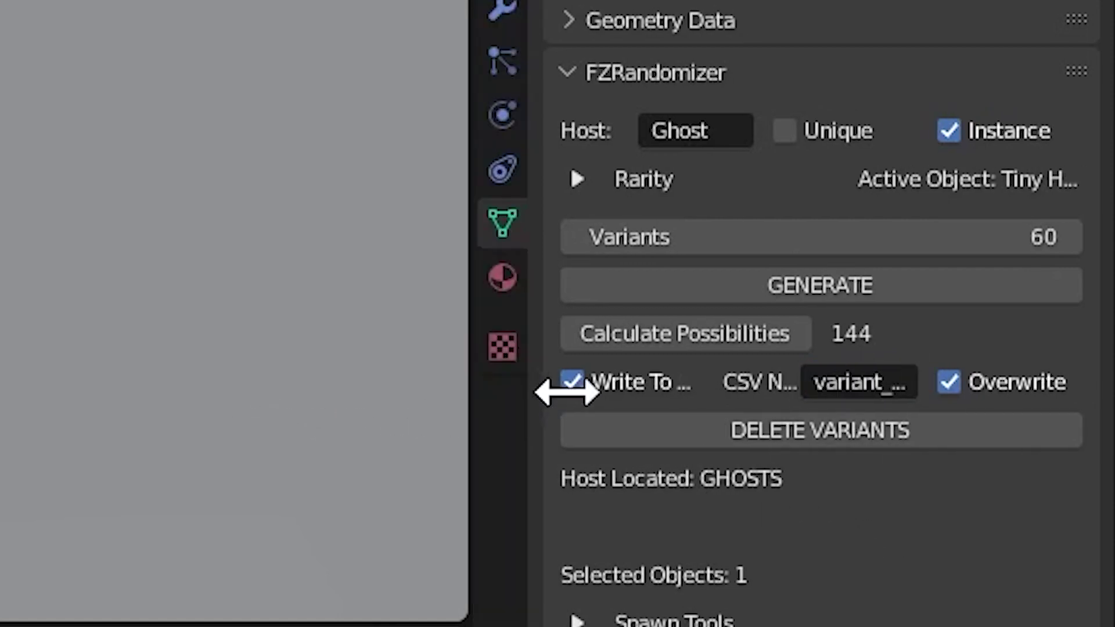
drag(463, 403, 126, 433)
Step: Rename the CSV file name field to Ghost_Data.csv
click(697, 382)
click(688, 381)
click(647, 382)
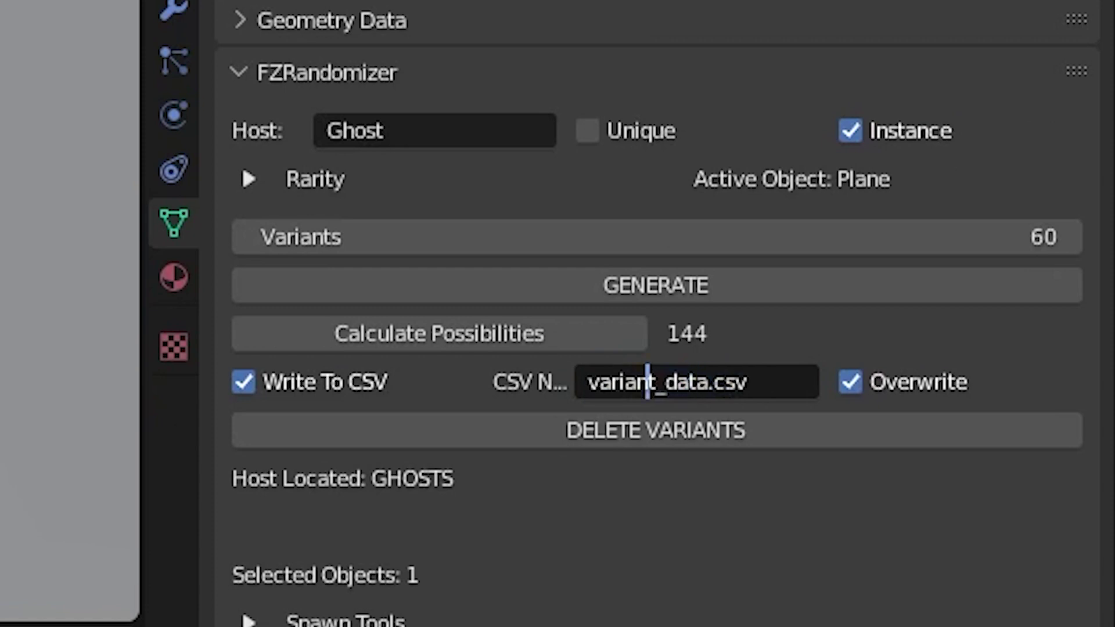
key(BackSpace)
key(BackSpace)
key(BackSpace)
key(BackSpace)
key(BackSpace)
key(BackSpace)
key(BackSpace)
text(Ghost)
key(Right)
key(Right)
key(BackSpace)
text(D)
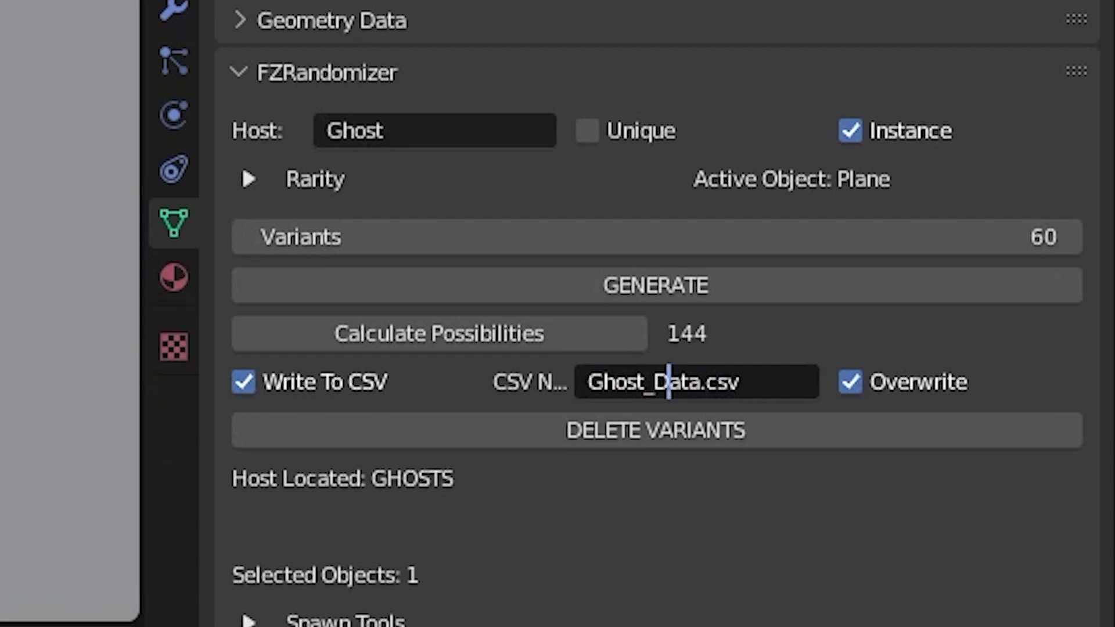
key(Return)
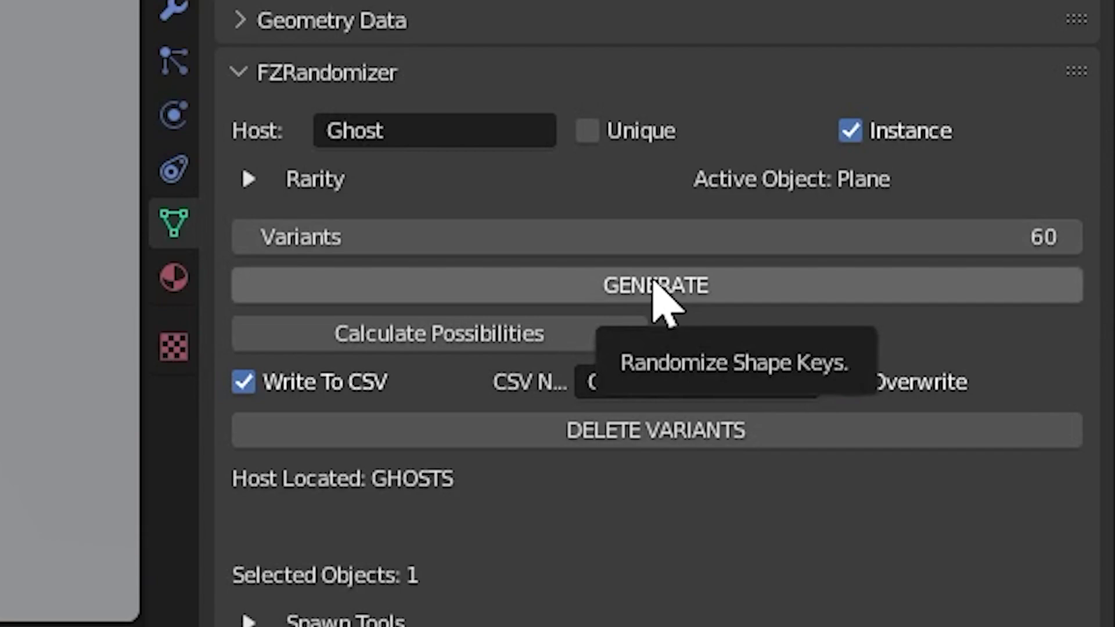
Step: Generate the 60 ghost variants, collapse the Ghost collection and select Spawn 30
click(653, 282)
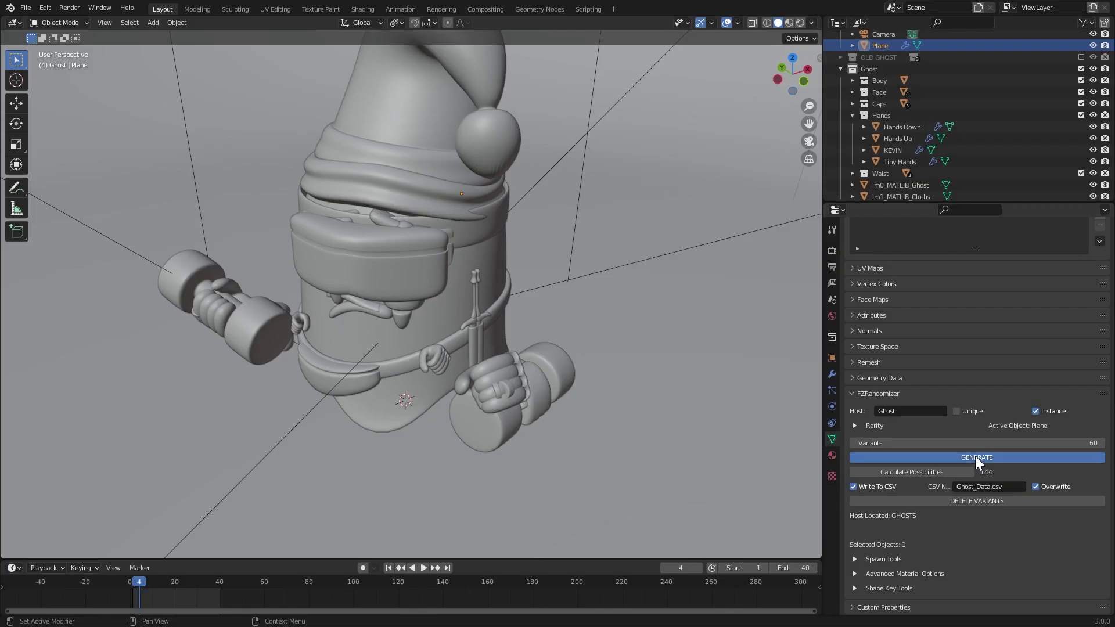
scroll(935, 138, down, 4)
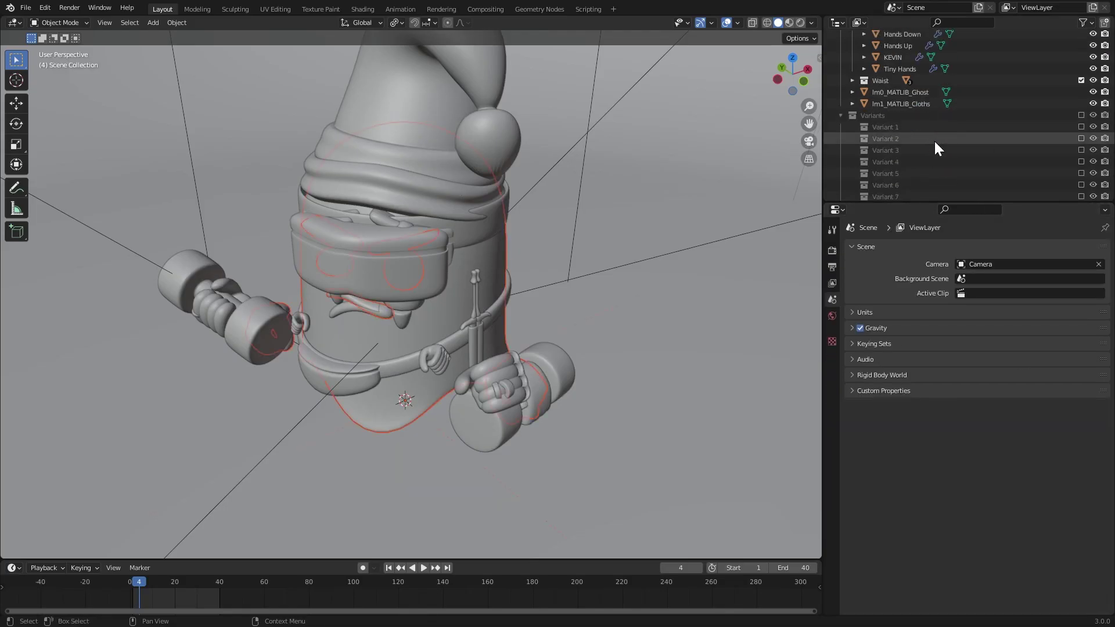
scroll(933, 140, up, 5)
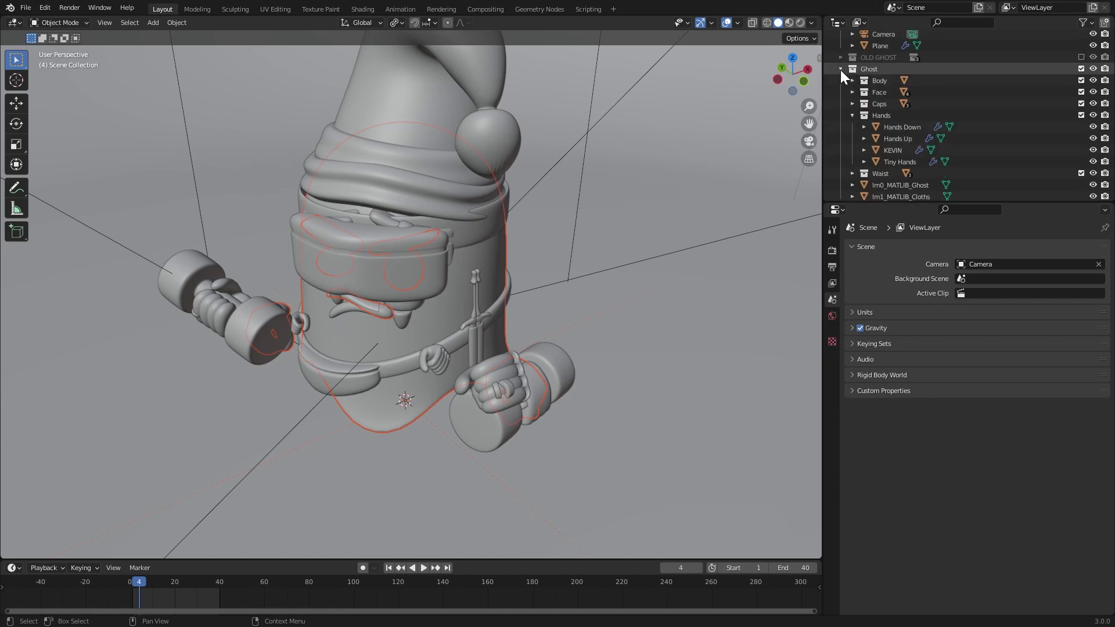
click(841, 69)
click(372, 342)
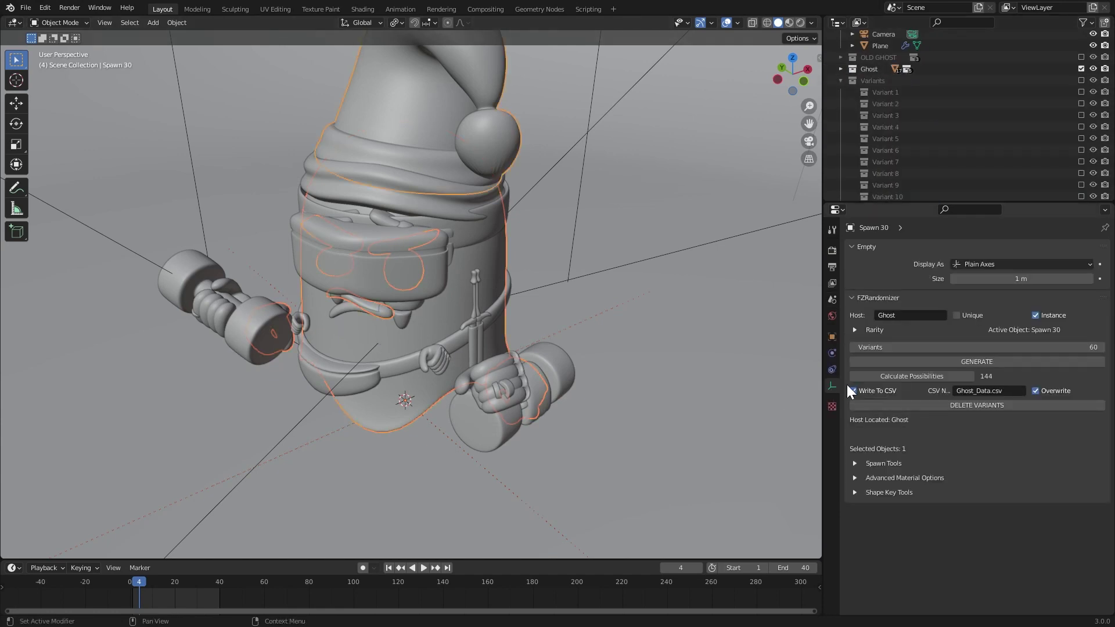
Step: Exclude the Ghost collection, select Spawn 1 and enlarge Properties to show FZRandomizer
drag(901, 203, 900, 465)
click(841, 141)
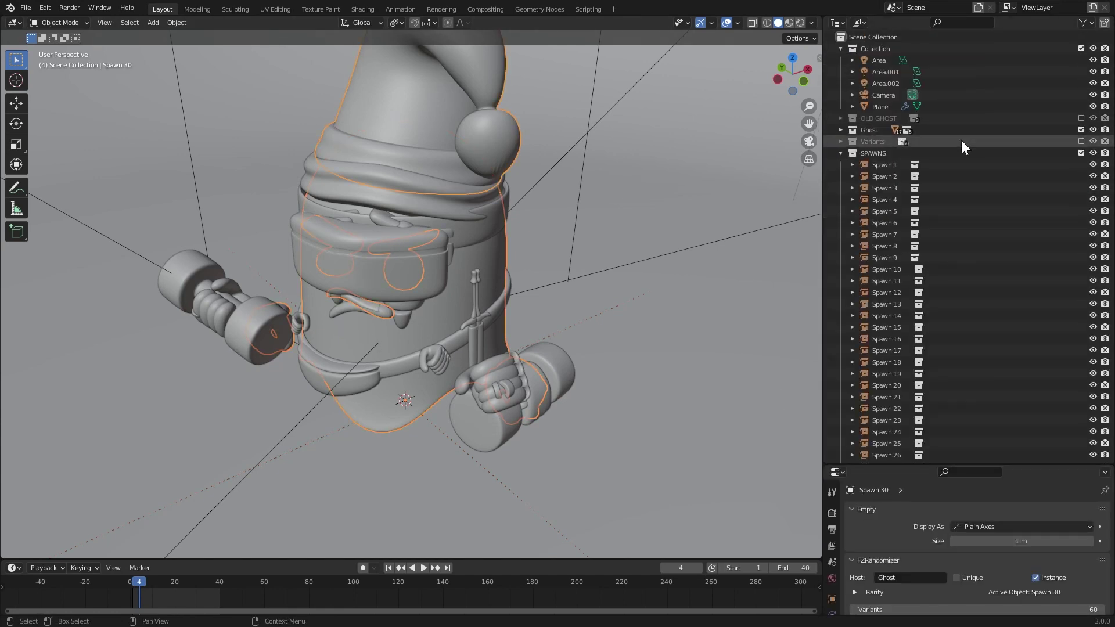
click(1081, 129)
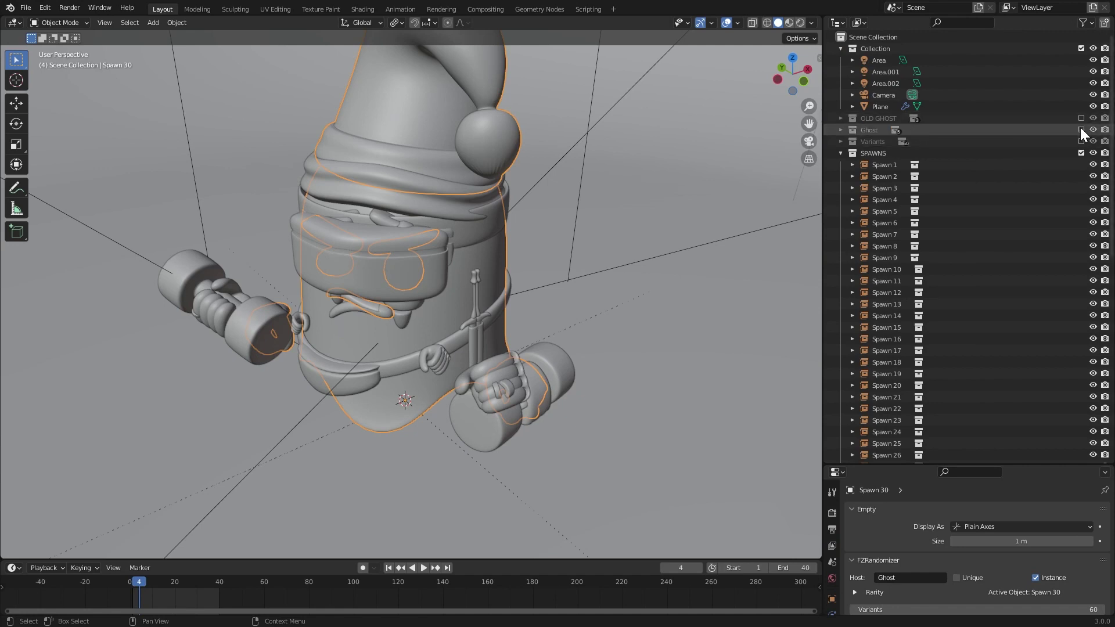
click(872, 164)
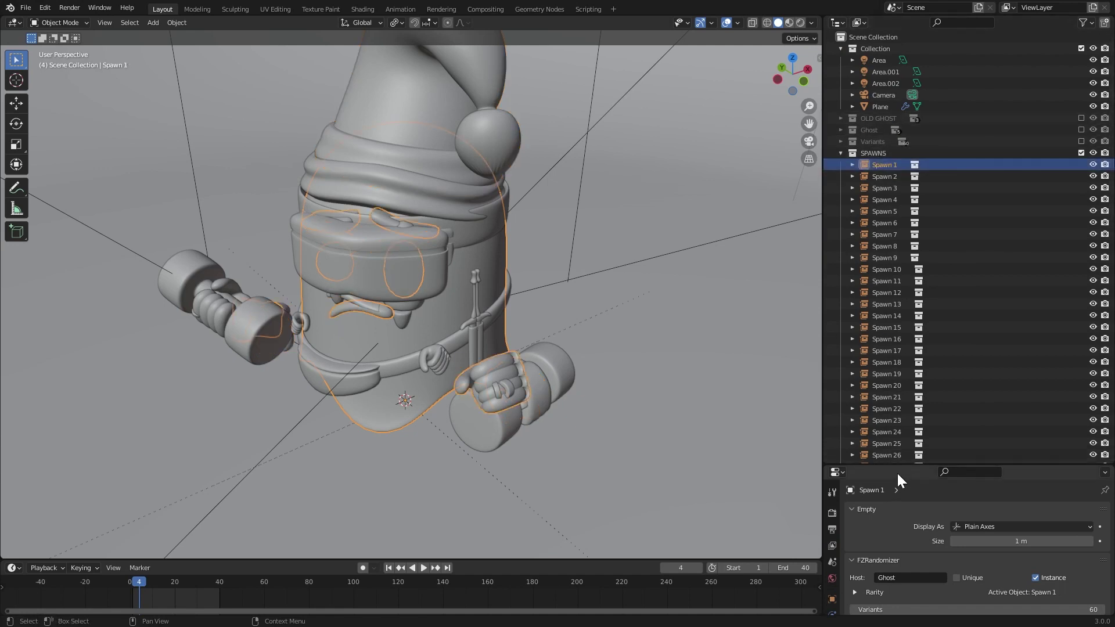
drag(901, 463, 901, 277)
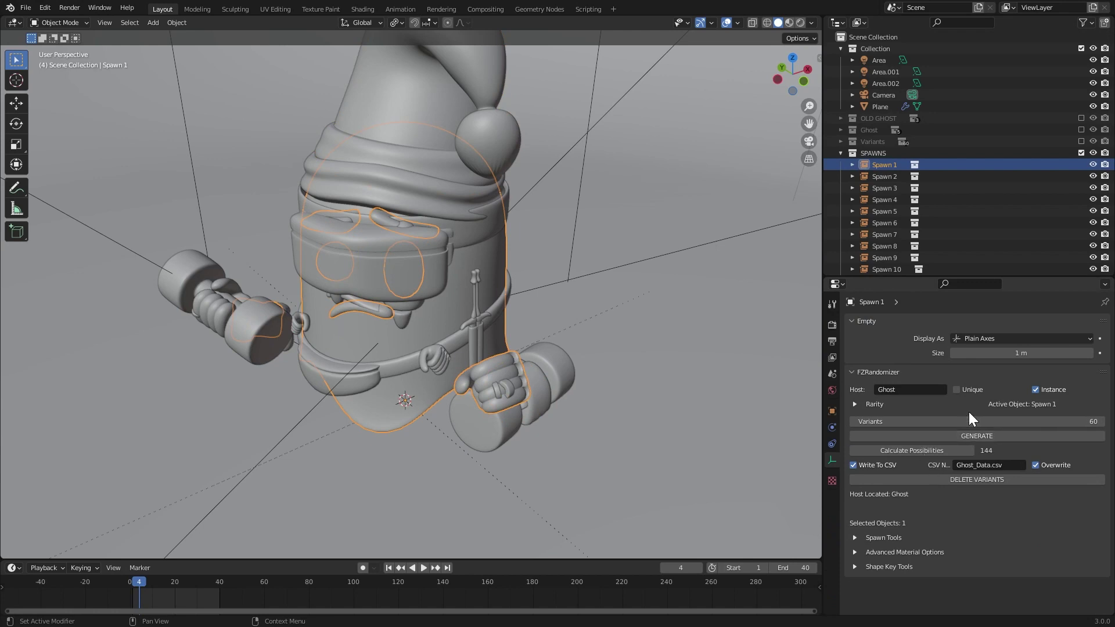
Step: Expand Spawn Tools and queue the spawned variants for batch rendering
click(858, 539)
scroll(883, 525, down, 2)
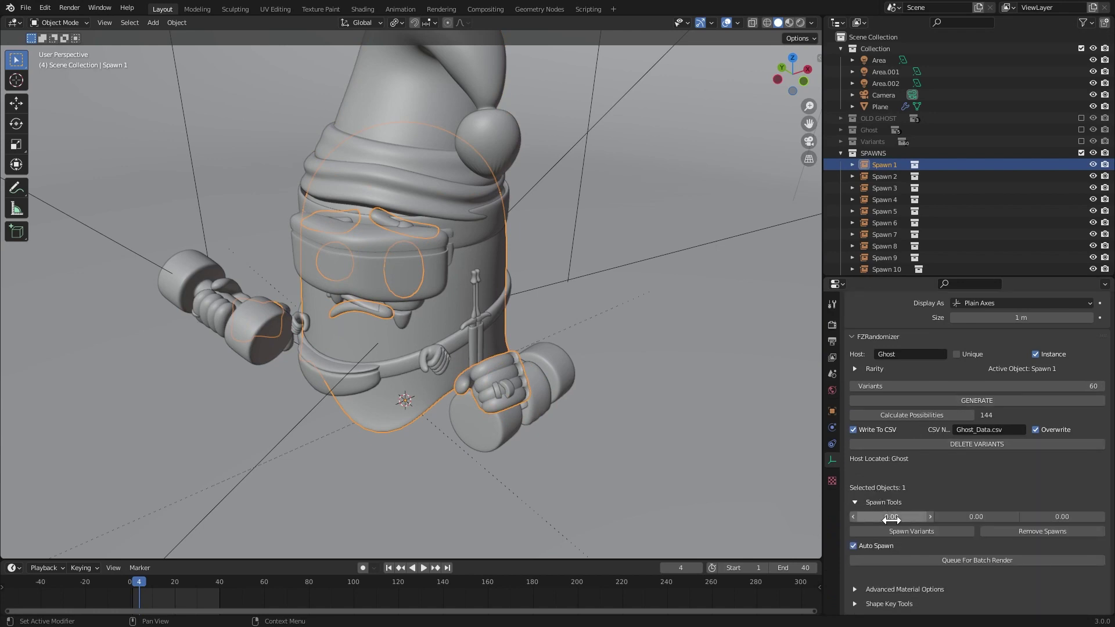
click(935, 559)
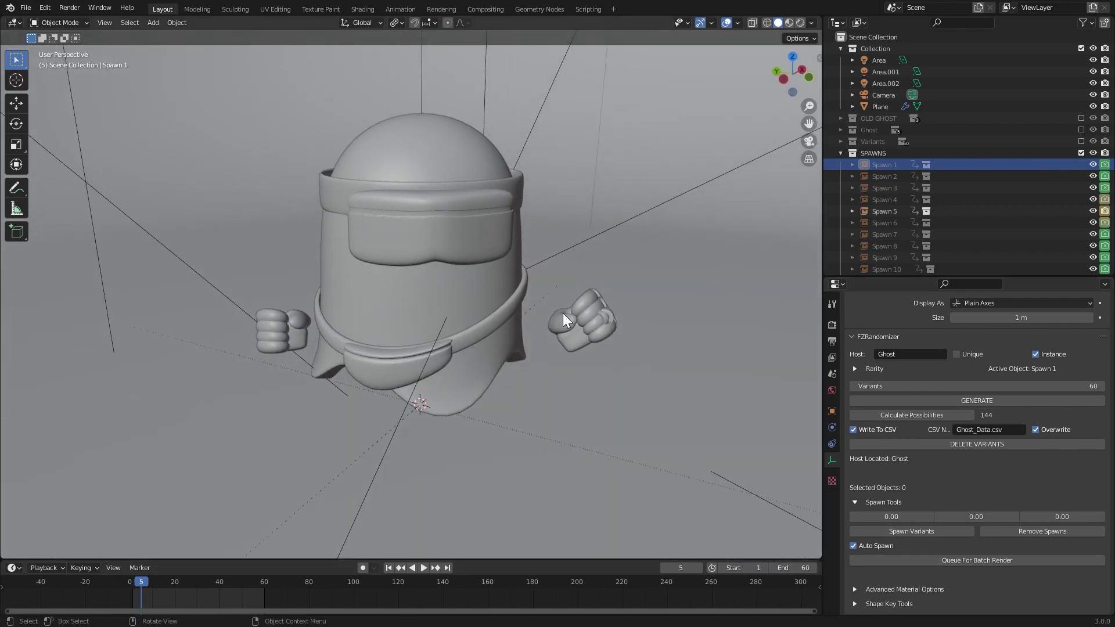
Step: Switch to Material Preview shading and step between frames to compare ghost variants
key(z)
click(577, 400)
key(Left)
key(Left)
key(Left)
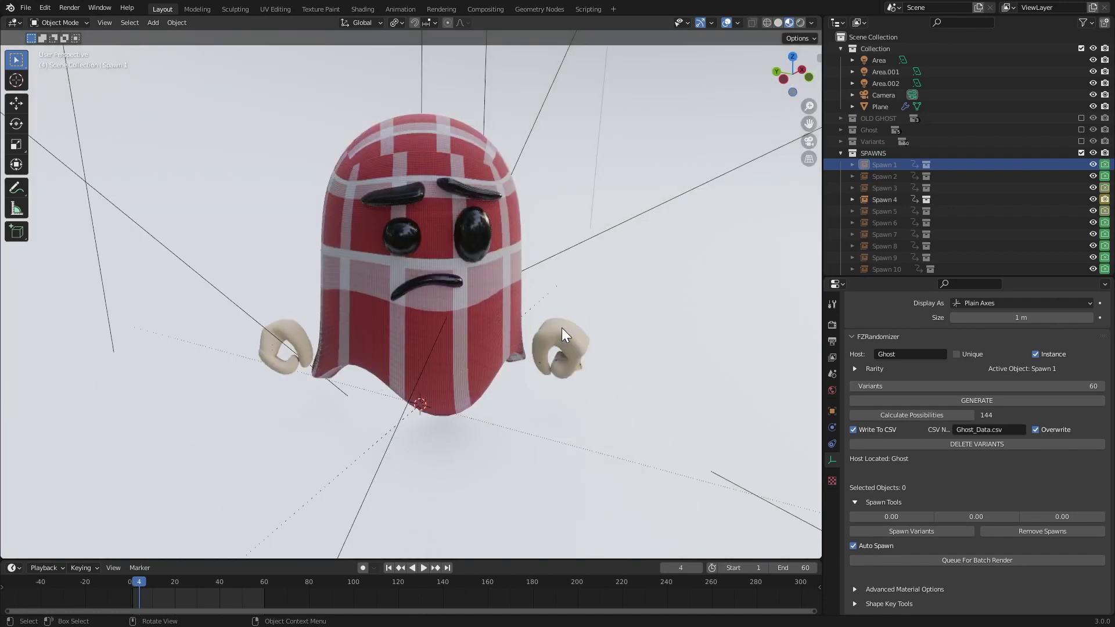
key(Right)
key(Right)
key(Right)
key(Right)
key(Right)
key(Right)
key(Right)
key(Right)
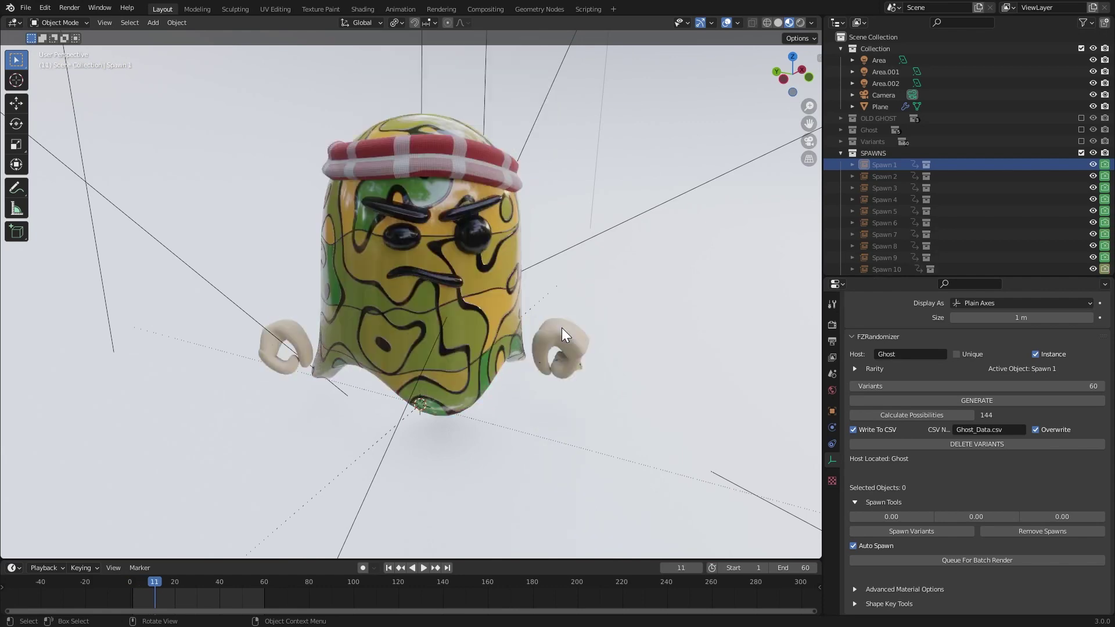
Step: Look through the scene camera with Rendered viewport shading
middle_drag(553, 286, 453, 274)
scroll(419, 313, down, 3)
key(KP_0)
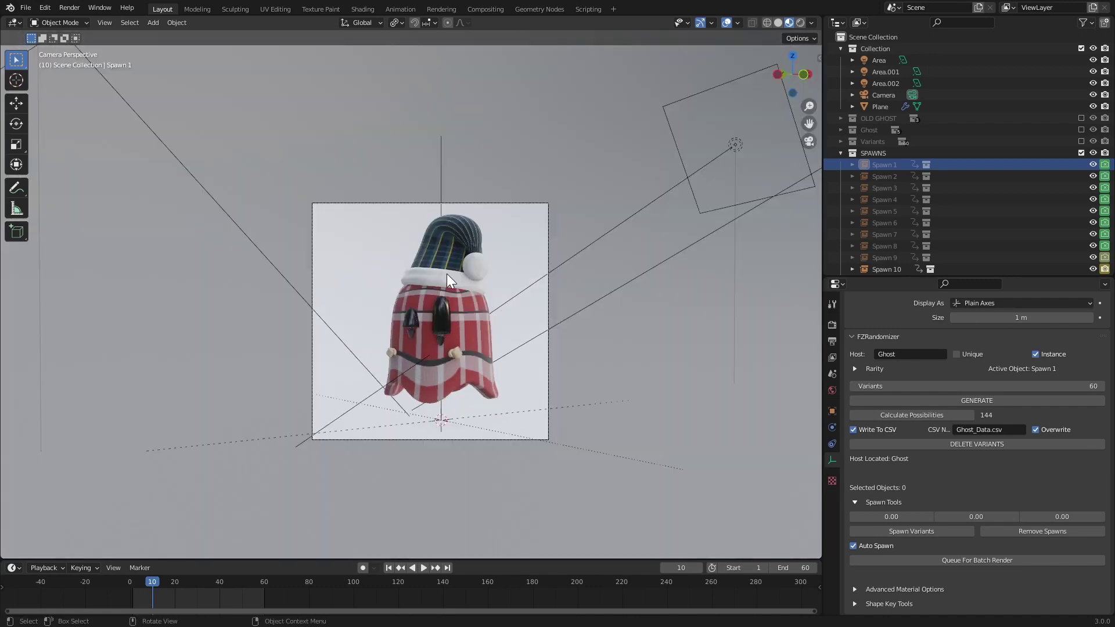
scroll(476, 384, up, 2)
key(z)
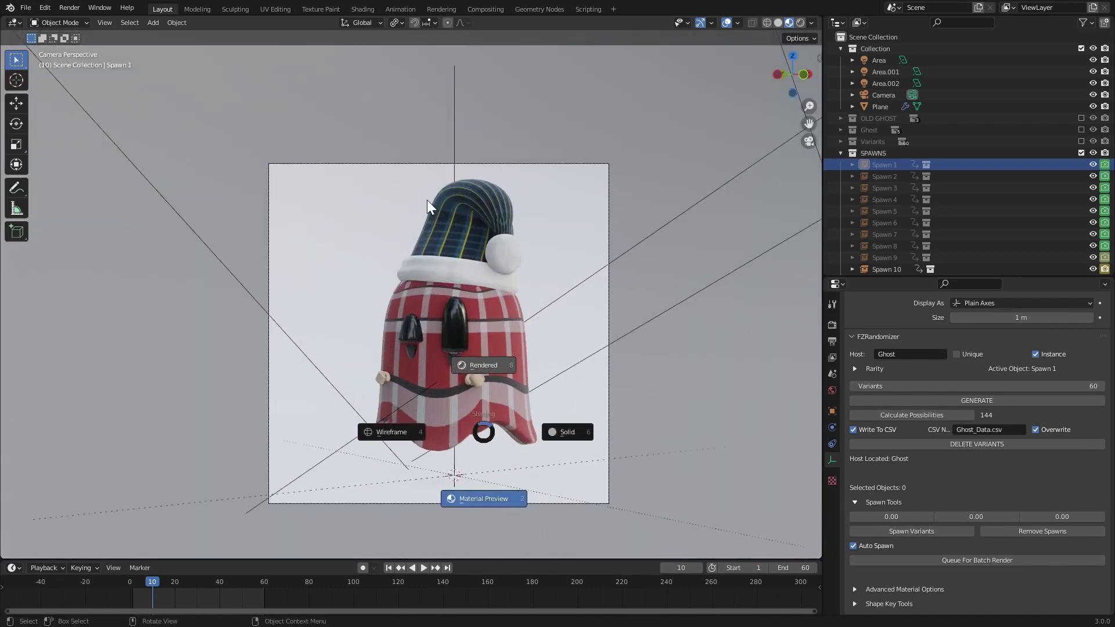
click(417, 204)
scroll(483, 295, up, 4)
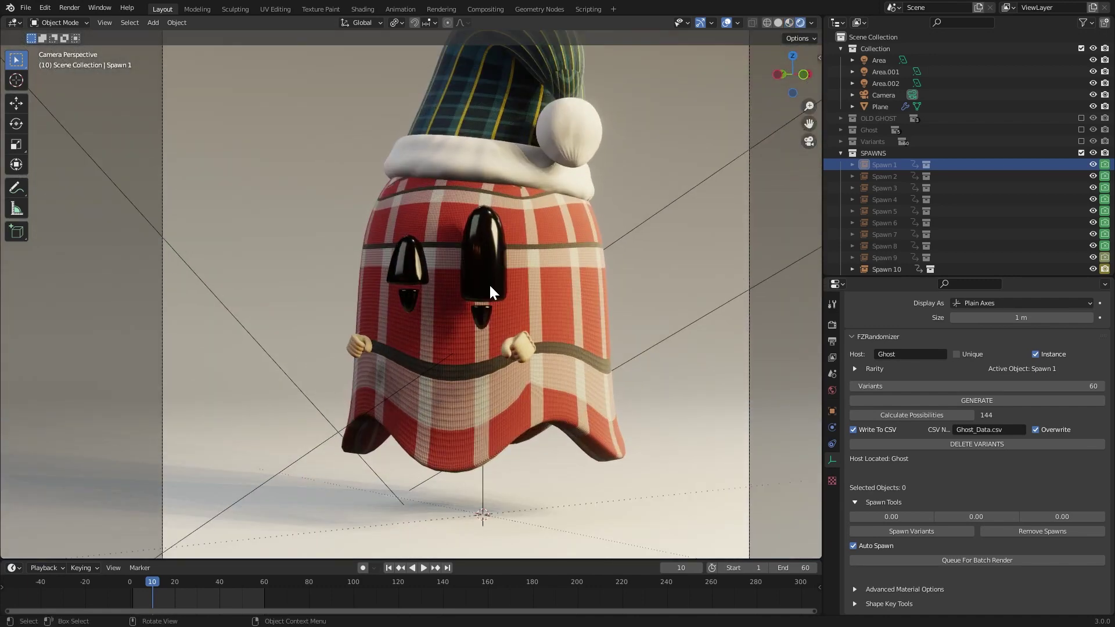
Step: Step frame by frame through the rendered ghost variants
key(Right)
key(Right)
key(Right)
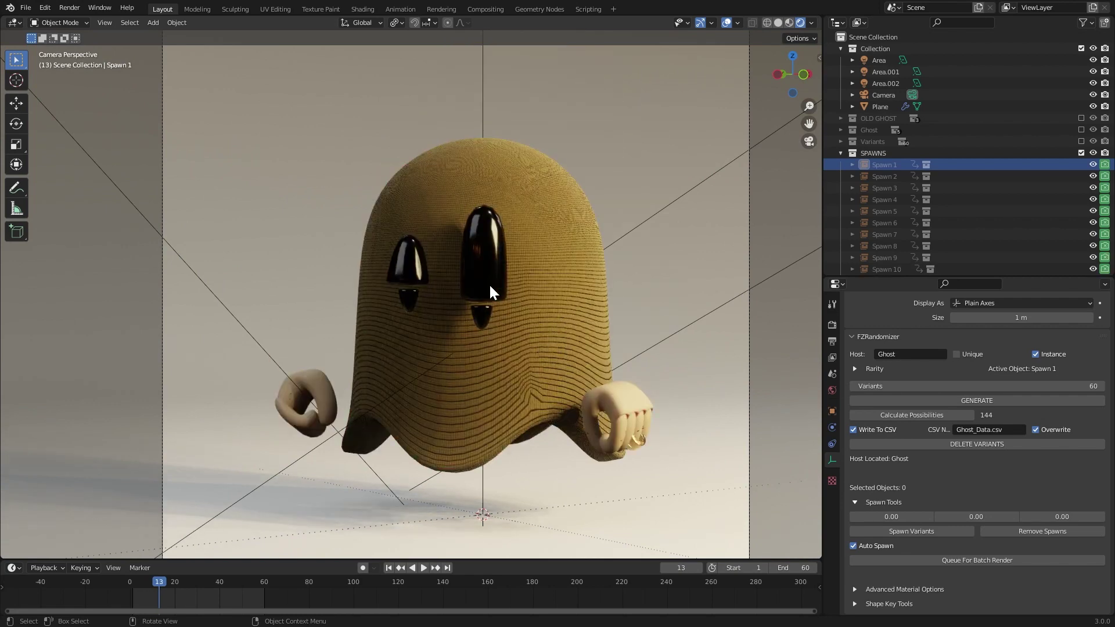
key(Right)
key(Right)
key(Right)
key(Right)
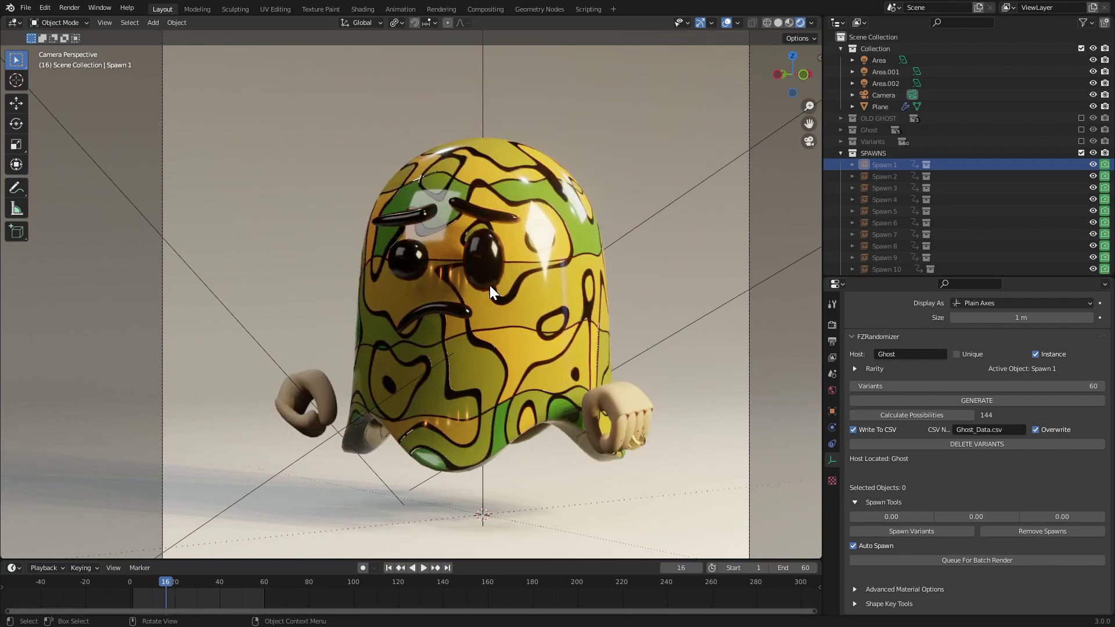
key(Right)
key(Right)
key(Right)
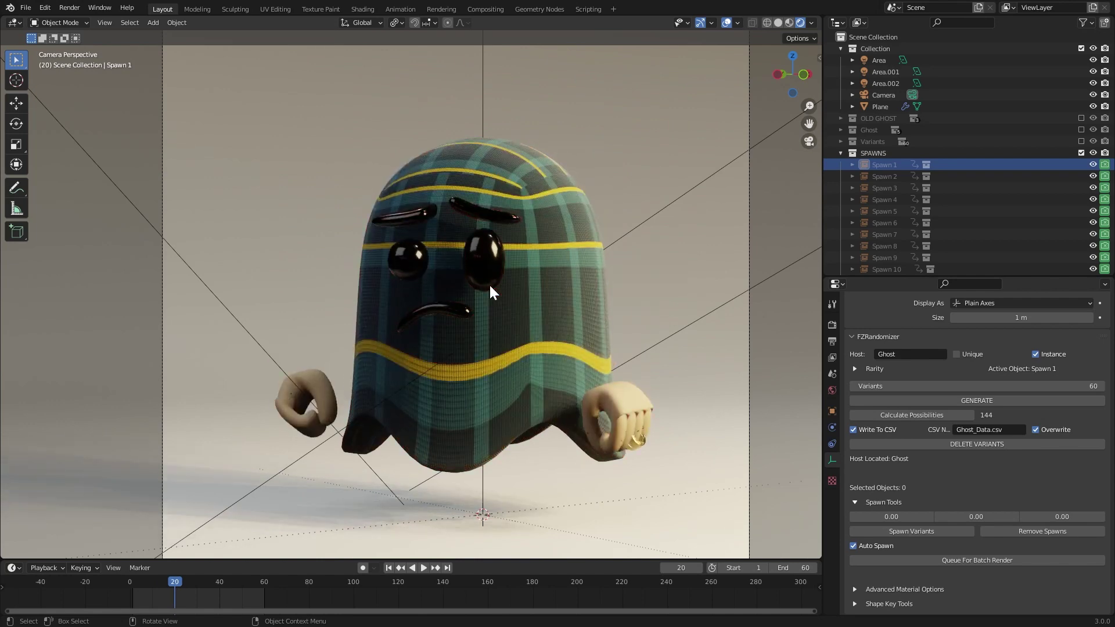
key(Right)
key(Right)
key(Right)
key(Right)
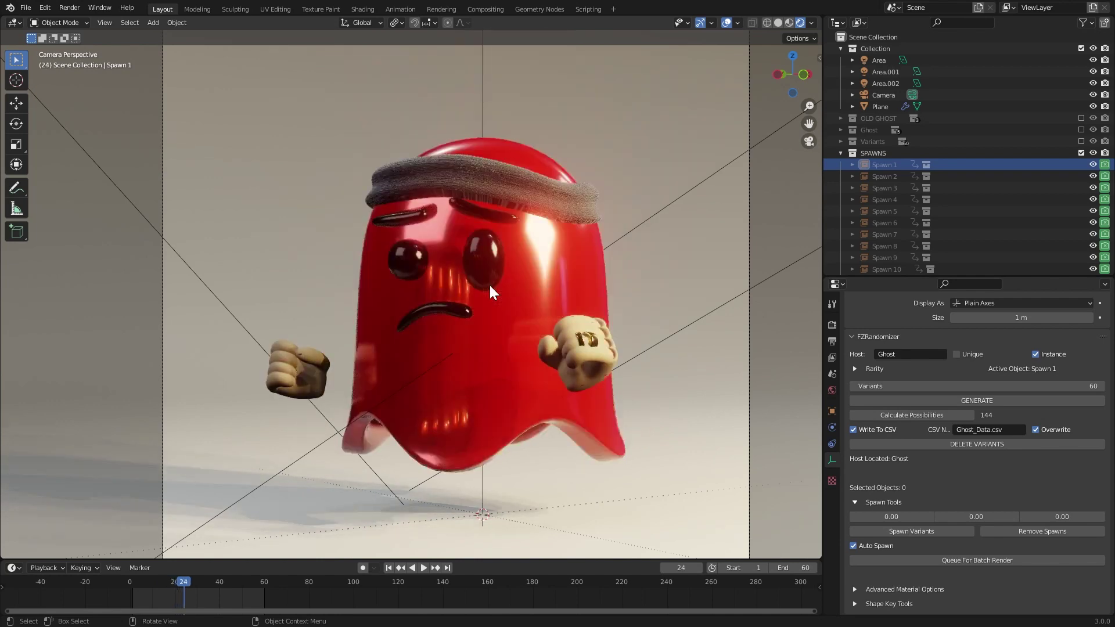
key(Right)
key(Right)
key(Right)
key(Right)
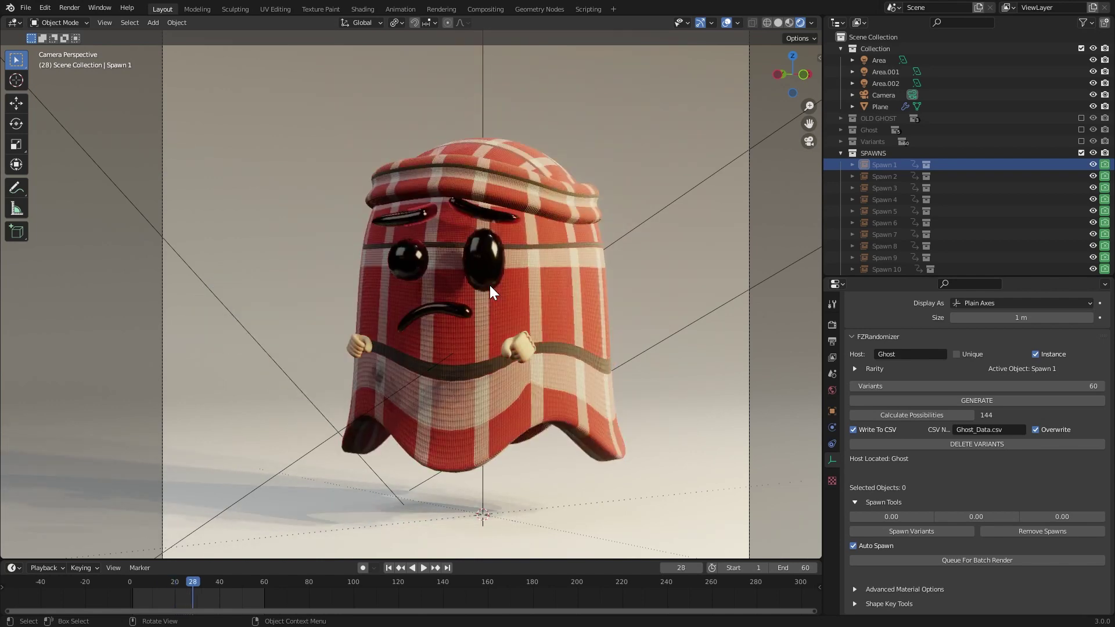
key(Right)
key(Right)
key(Left)
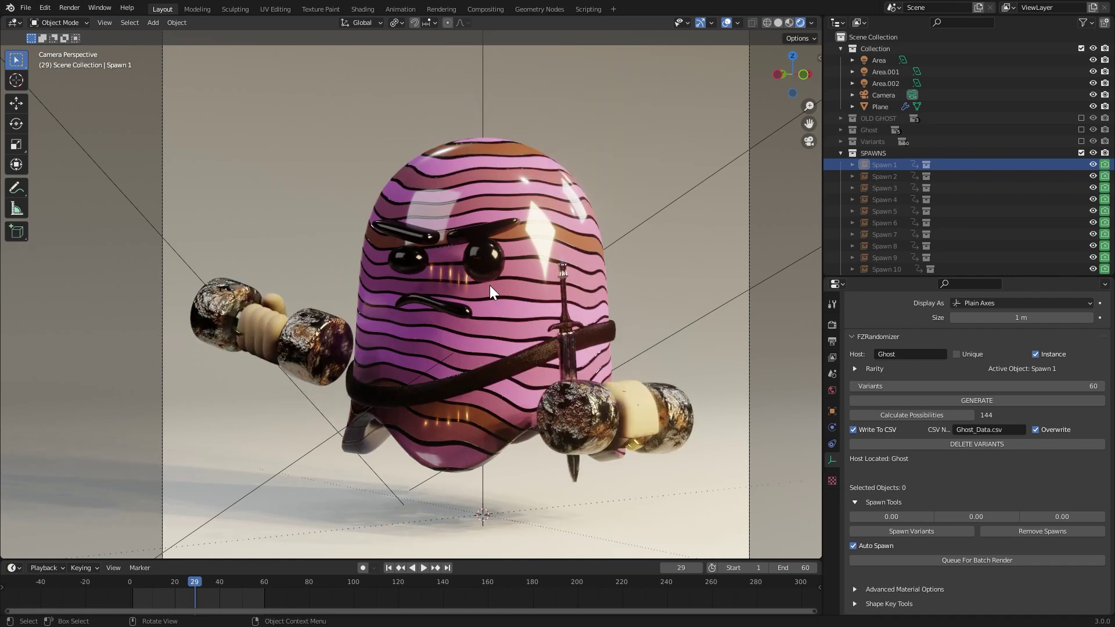
key(Right)
key(Right)
key(Right)
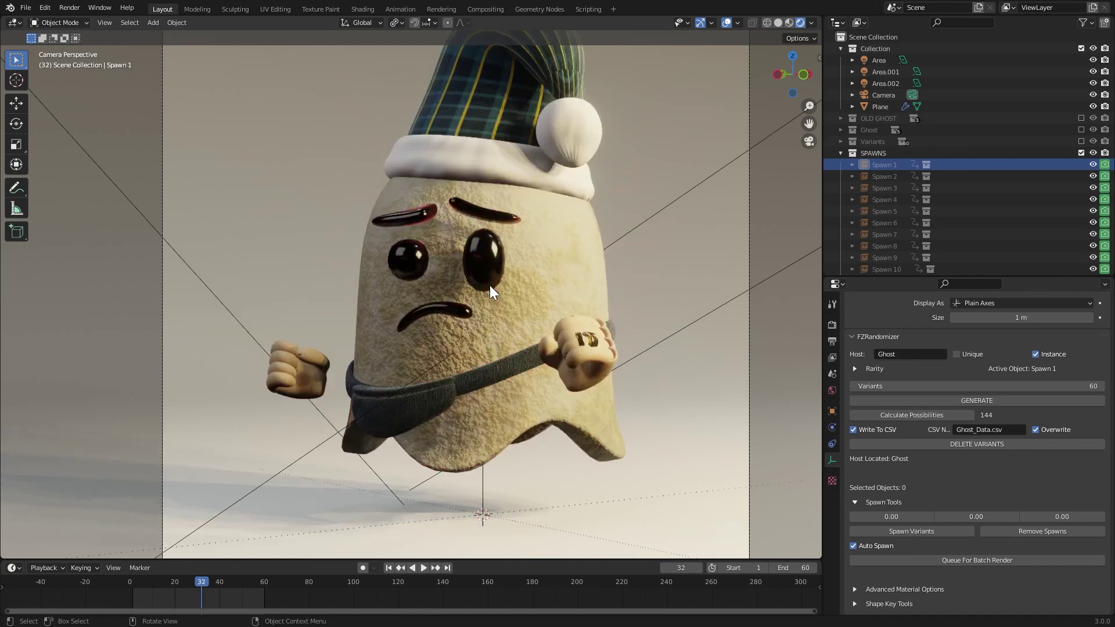
key(Right)
key(Right)
key(Right)
key(Right)
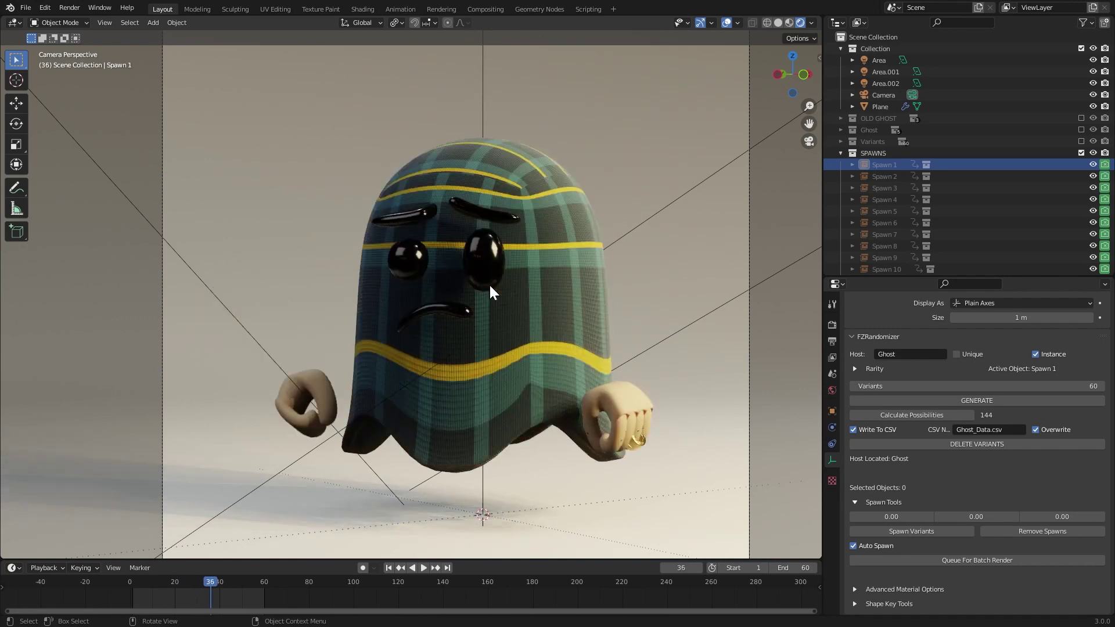
key(Right)
key(Right)
key(Right)
key(Right)
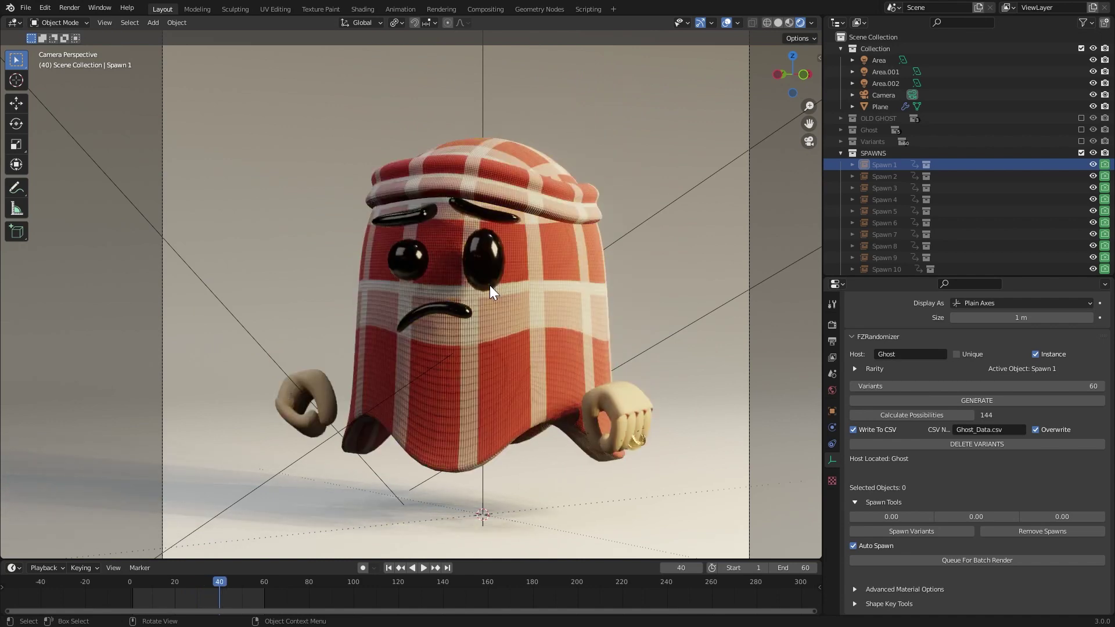
key(Right)
key(Right)
key(Right)
key(Right)
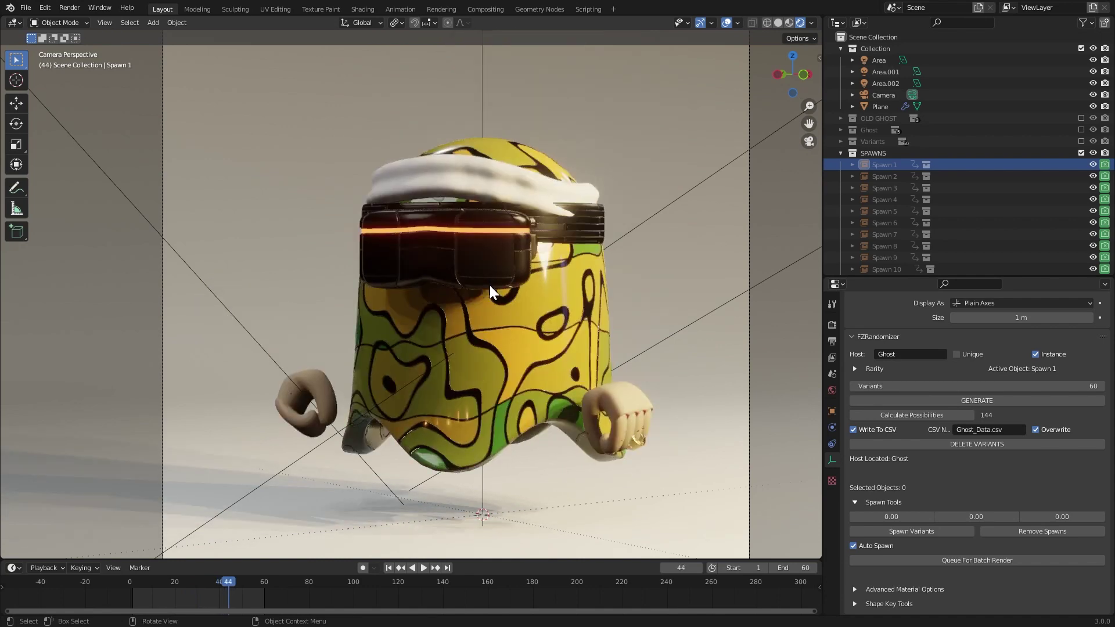
key(Right)
key(Right)
key(Right)
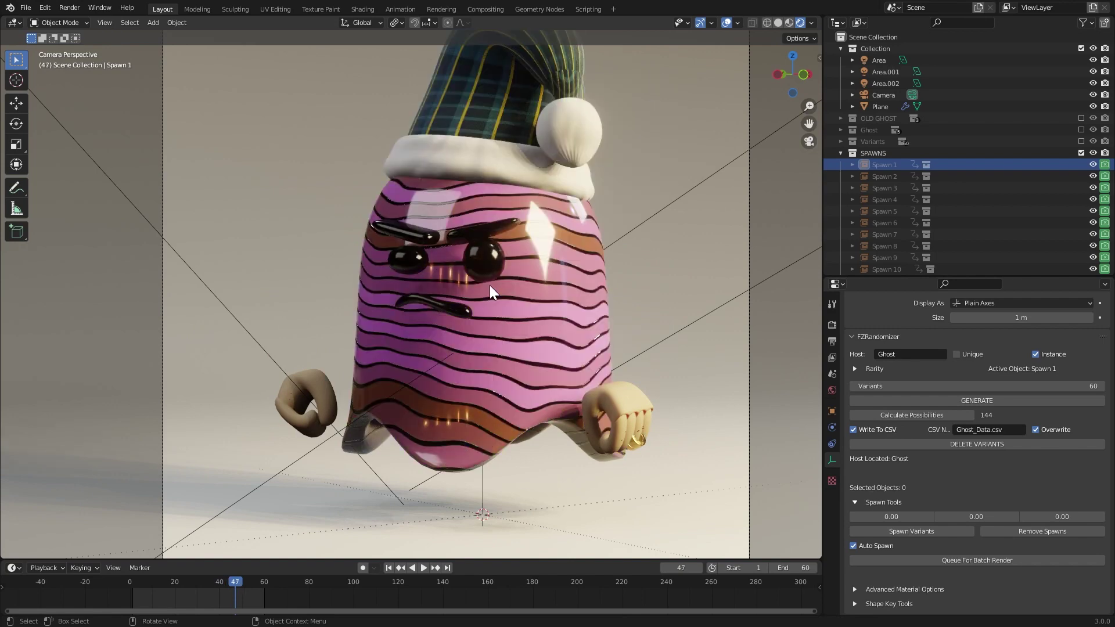
key(Right)
key(Right)
key(Right)
key(Right)
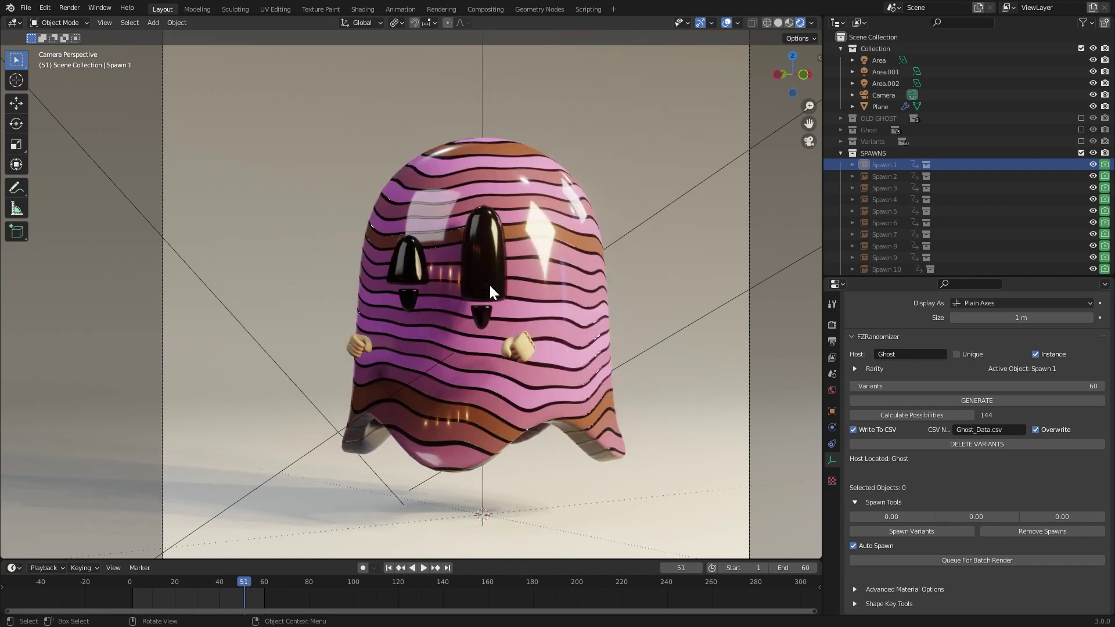
key(Right)
key(Right)
key(Left)
key(Left)
key(Right)
key(Right)
key(Right)
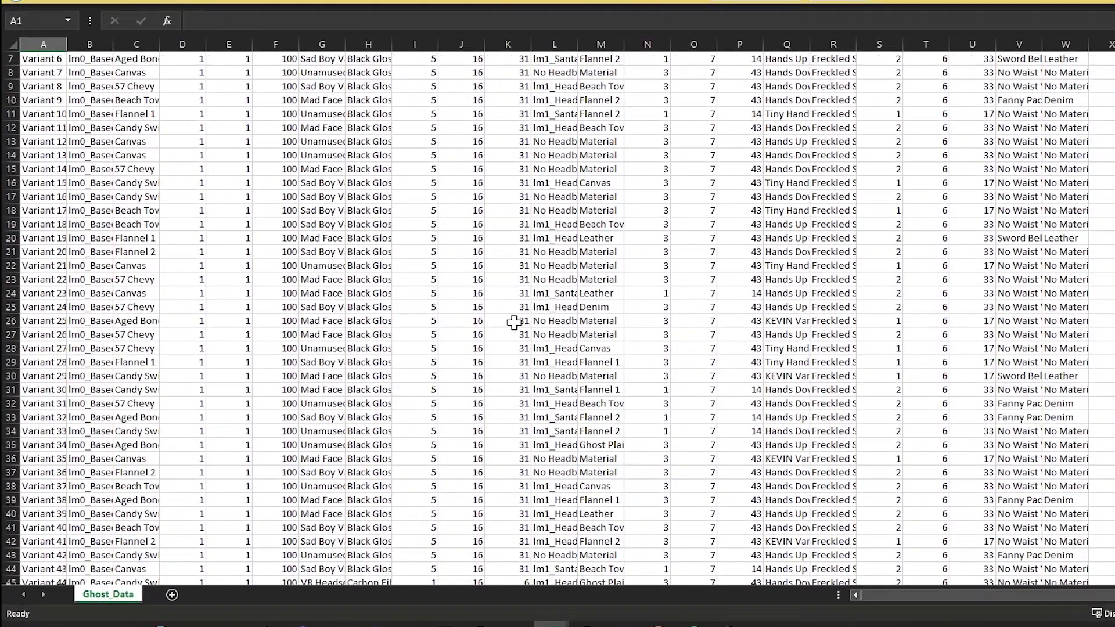
Step: Autofit columns A, B and C to the variant and material names
scroll(506, 329, up, 2)
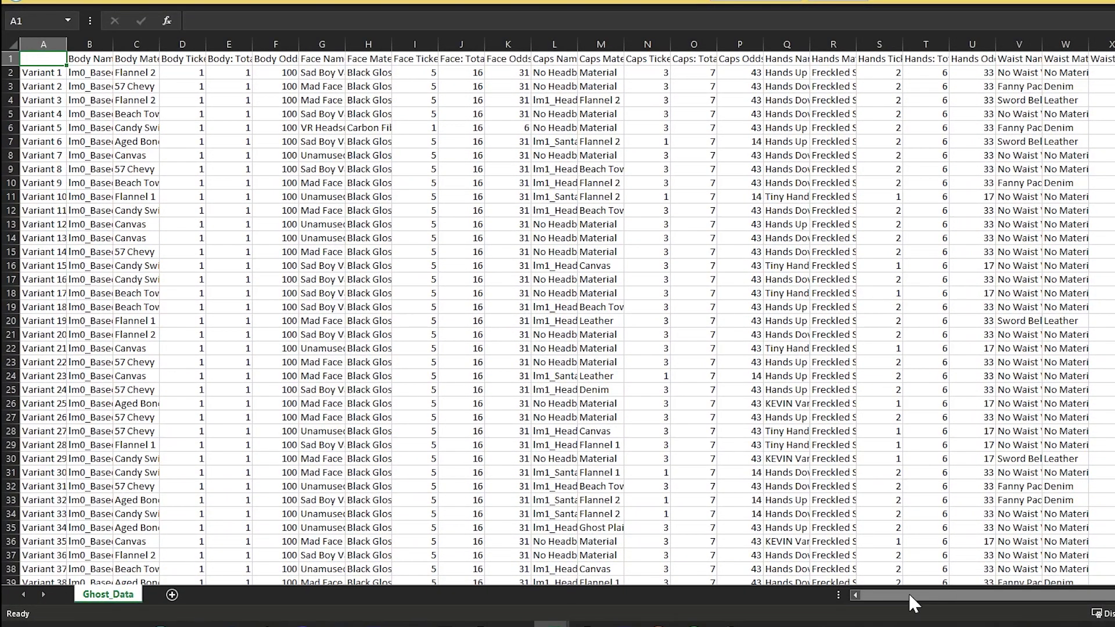
drag(908, 593, 834, 597)
drag(65, 41, 70, 40)
click(51, 73)
double_click(116, 39)
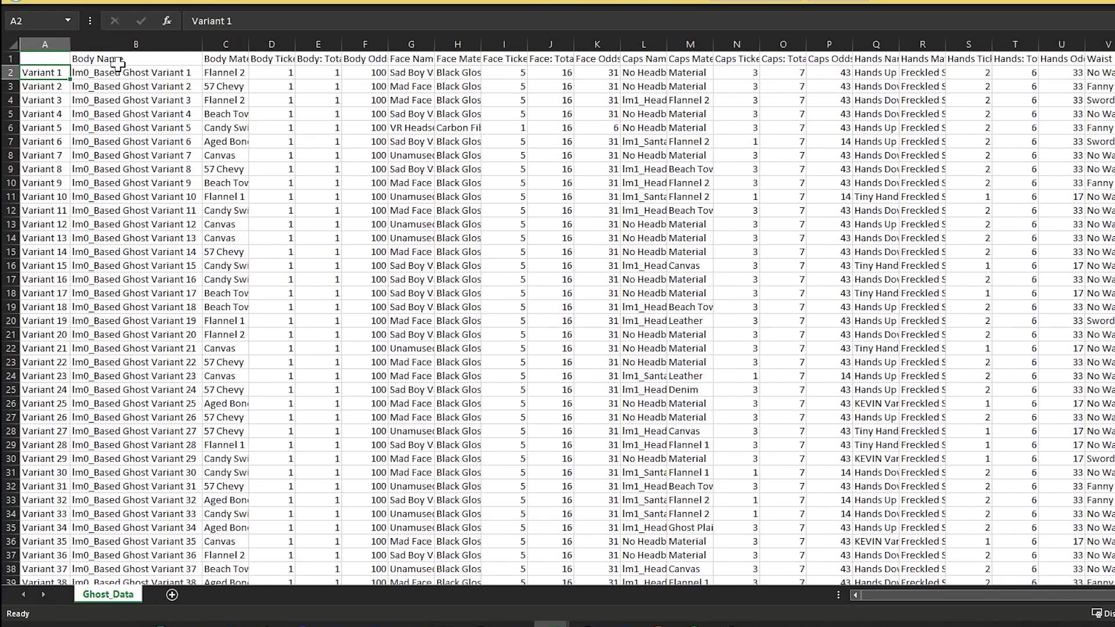
click(114, 60)
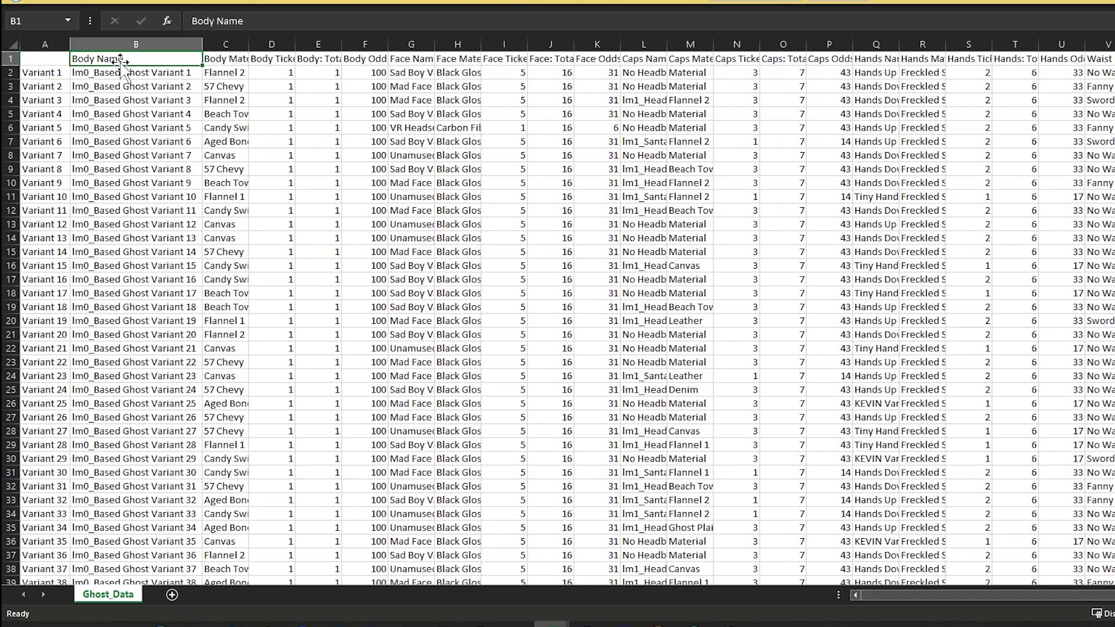
double_click(248, 43)
click(52, 71)
click(102, 72)
click(249, 72)
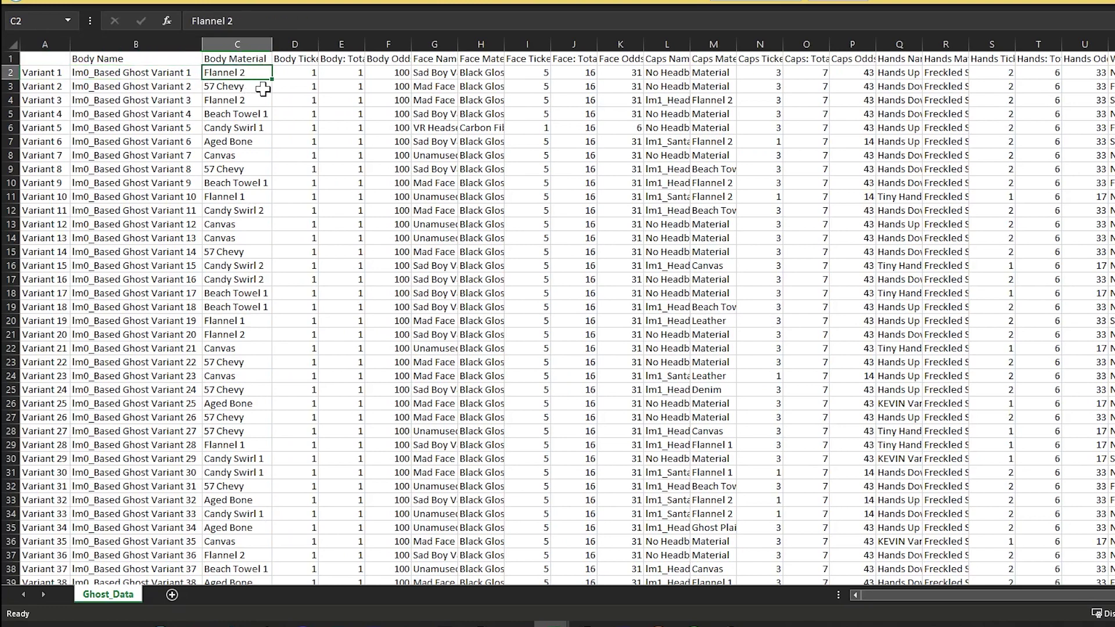
Step: Autofit columns D through G and check the Body tickets and odds values
double_click(319, 44)
click(315, 72)
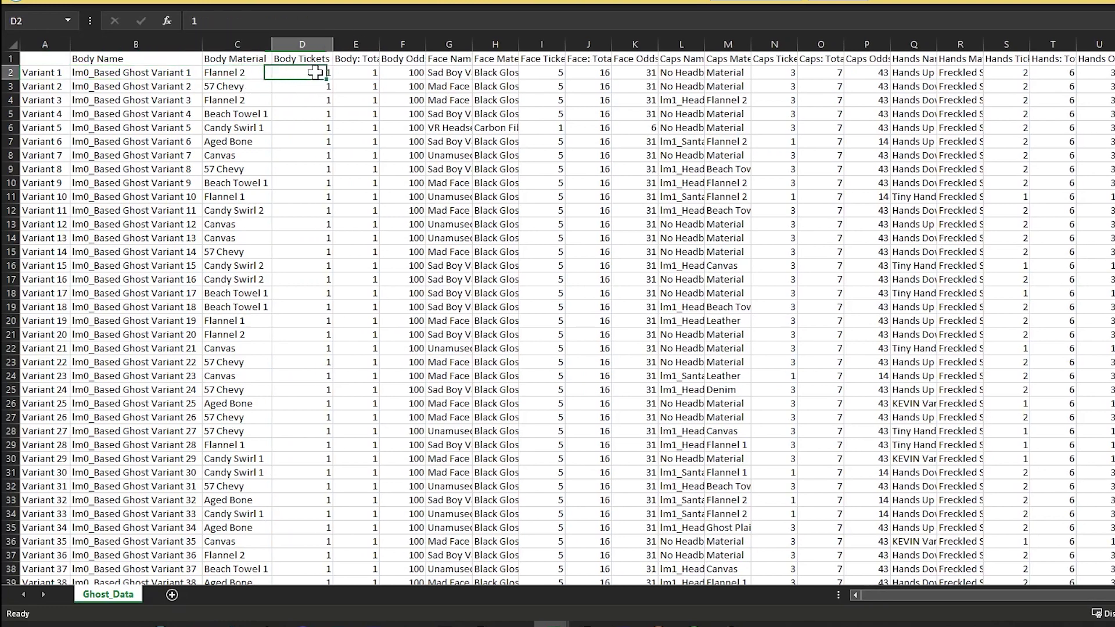
double_click(379, 44)
click(378, 70)
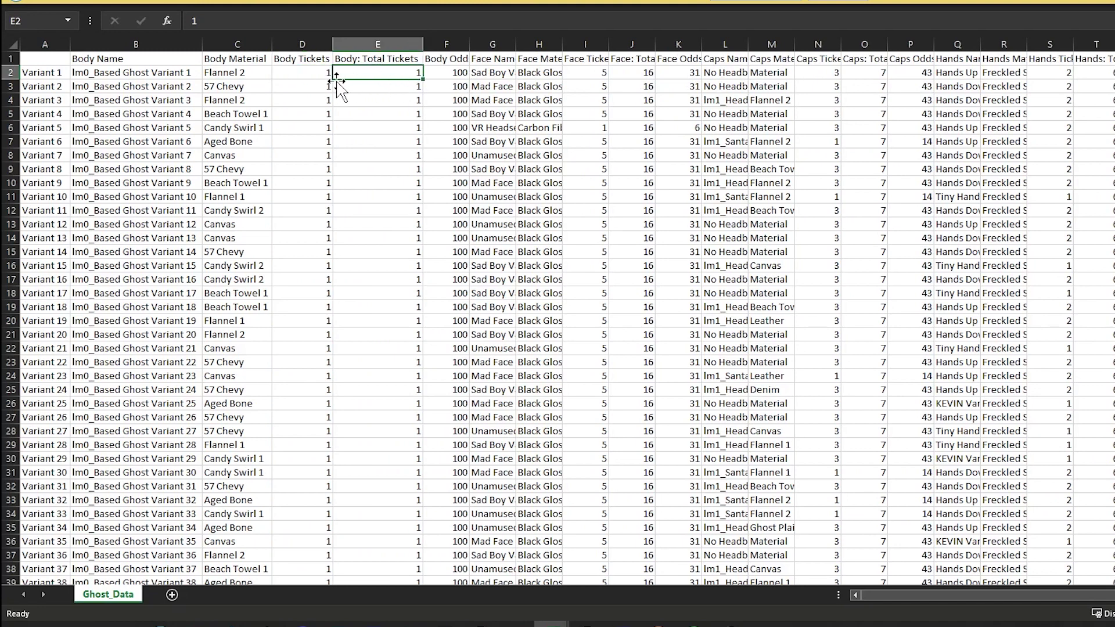
click(395, 60)
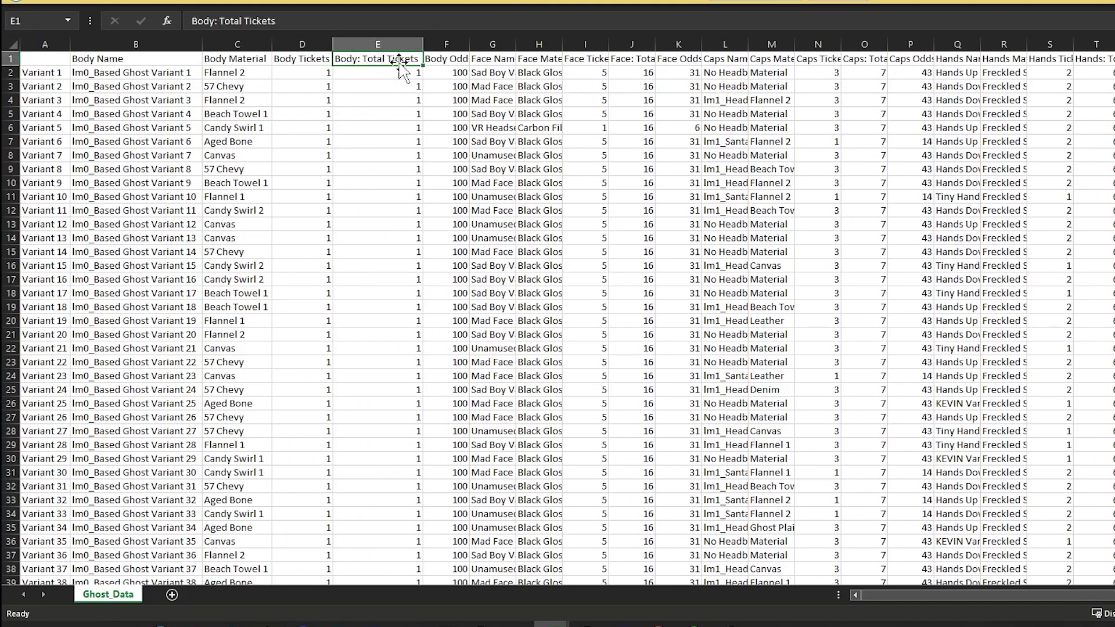
double_click(470, 43)
click(462, 60)
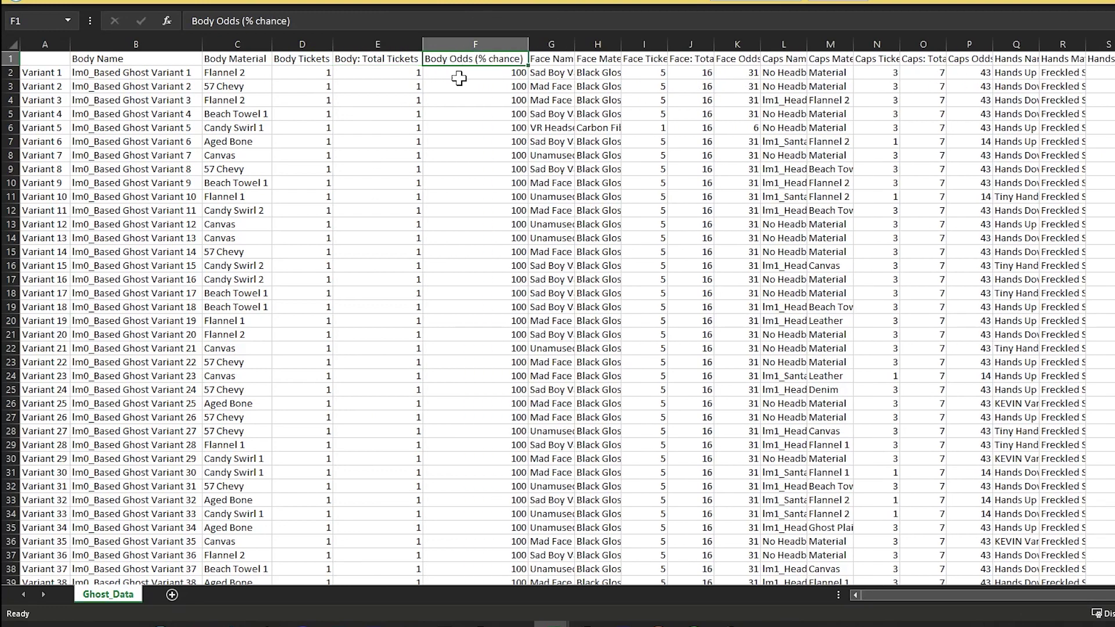
click(457, 74)
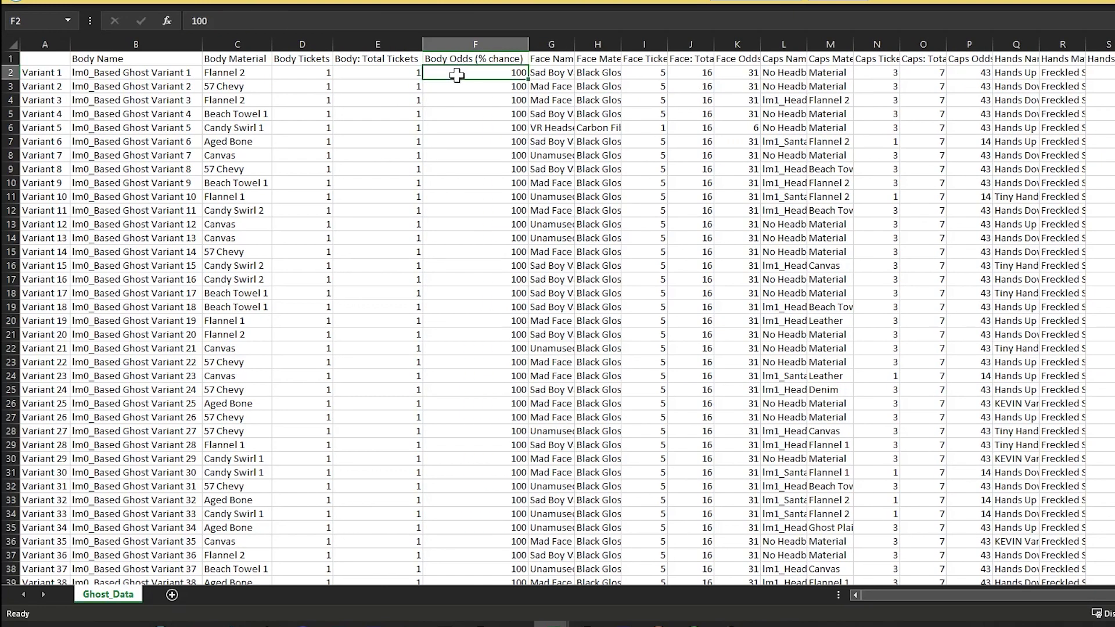
click(166, 74)
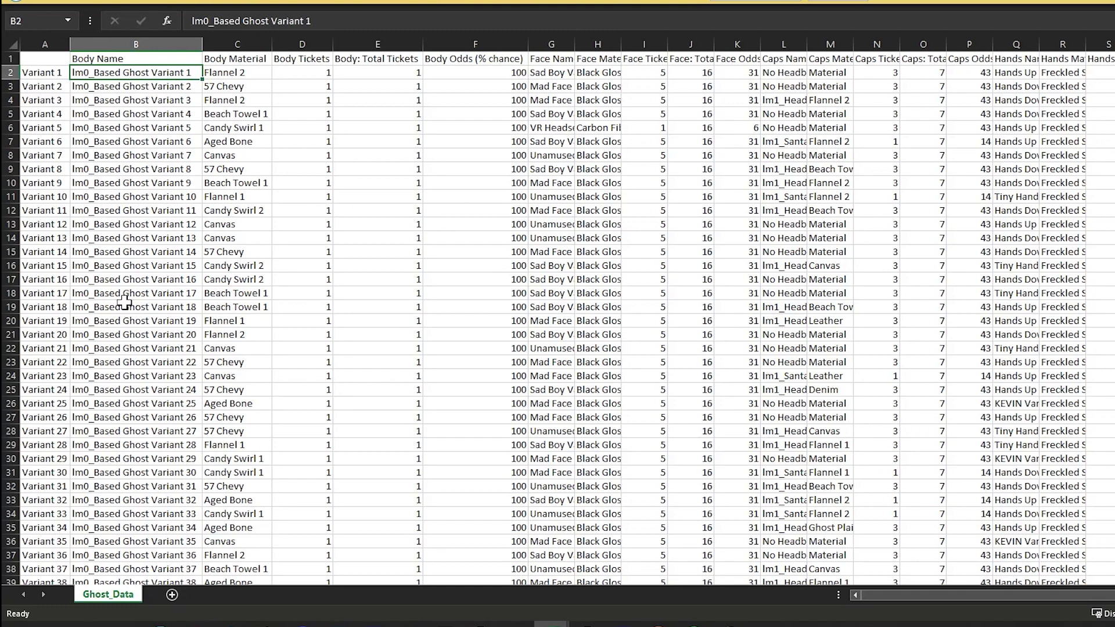
scroll(129, 356, down, 1)
scroll(174, 274, up, 1)
drag(571, 40, 571, 40)
double_click(572, 40)
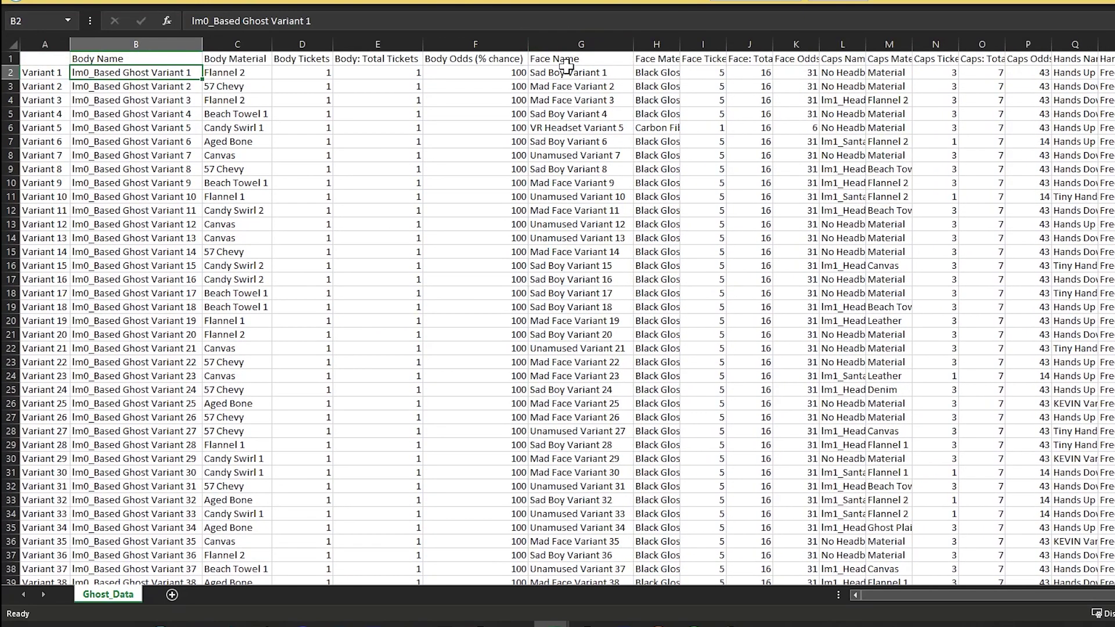
Step: Inspect the Caps Tickets values in N2, O2, N3 and N7, then close Ghost_Data.csv
click(572, 58)
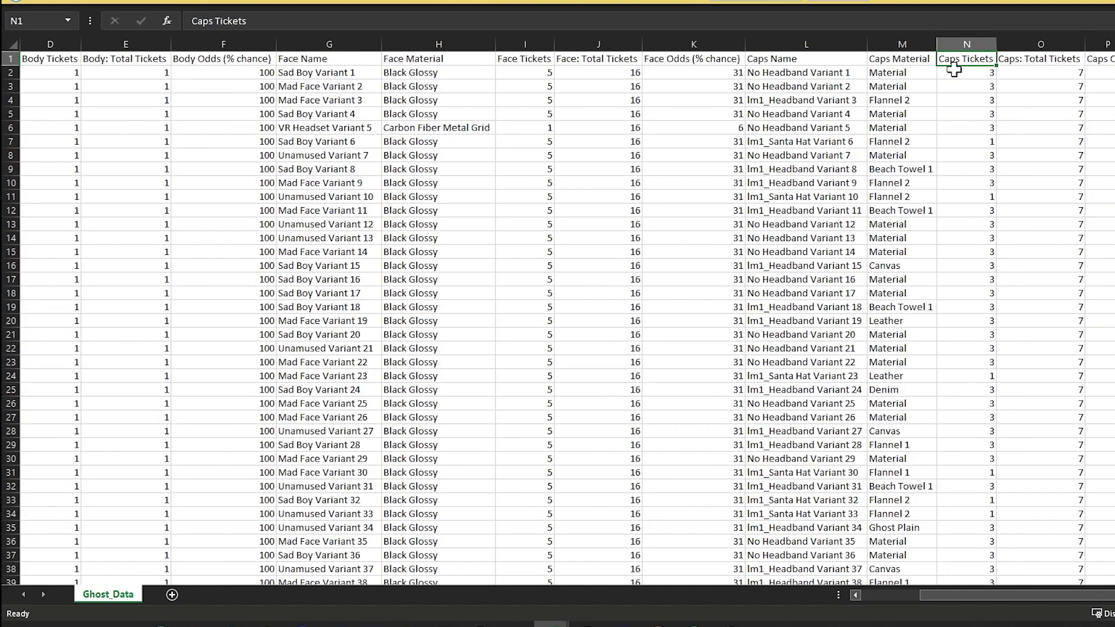
click(993, 74)
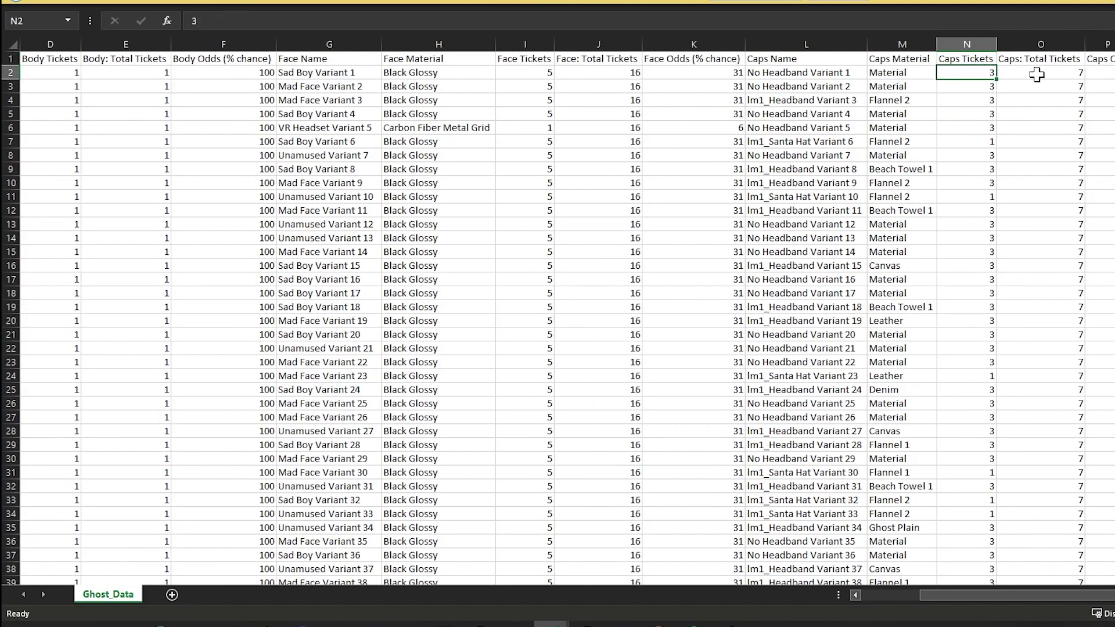
click(1052, 74)
click(976, 86)
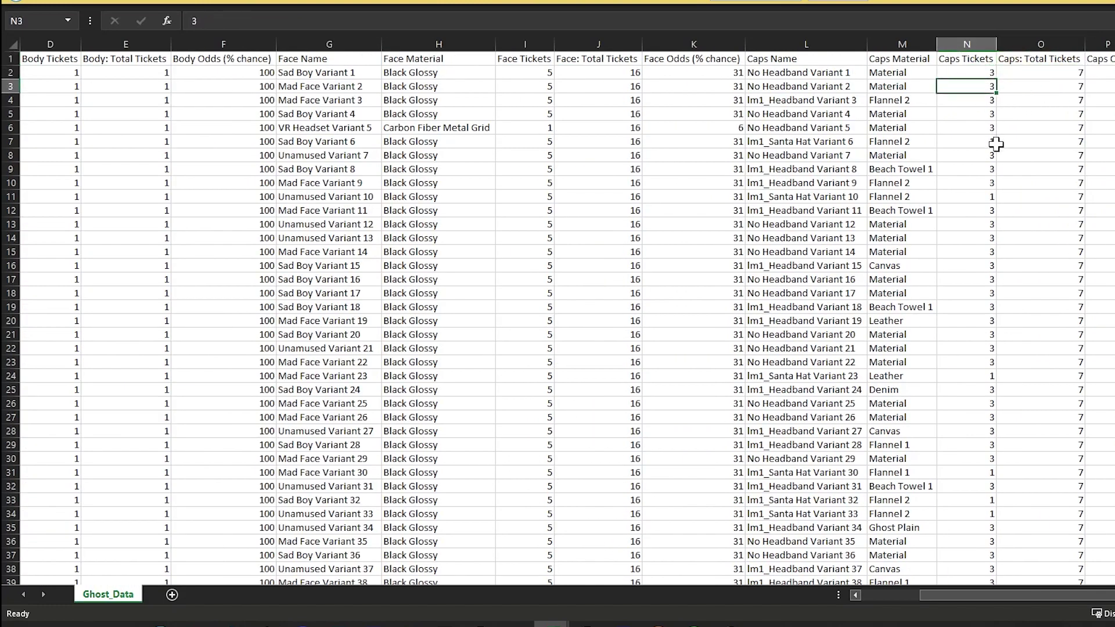
click(980, 142)
key(ctrl+w)
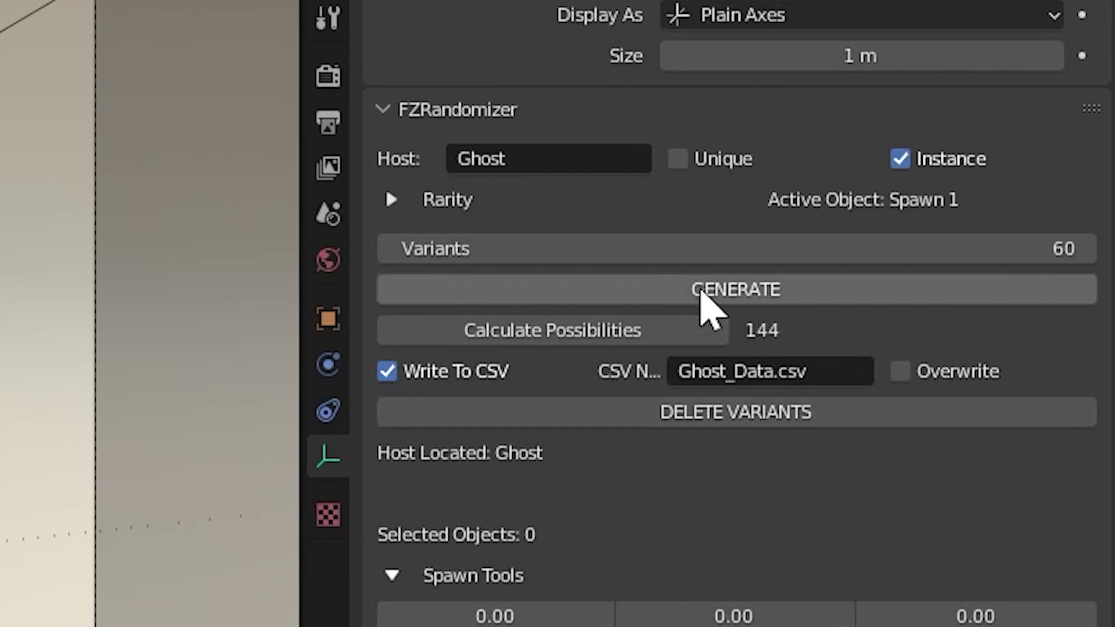
Step: Run GENERATE to build the 60 Ghost variants and log them to Ghost_Data.csv
click(702, 293)
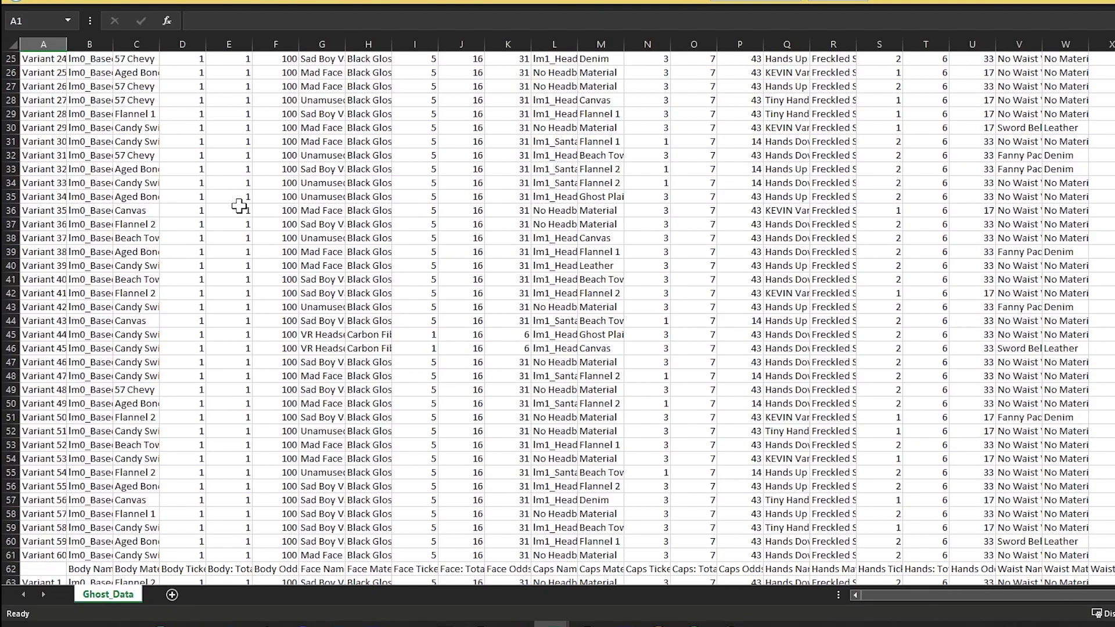
scroll(239, 206, down, 1)
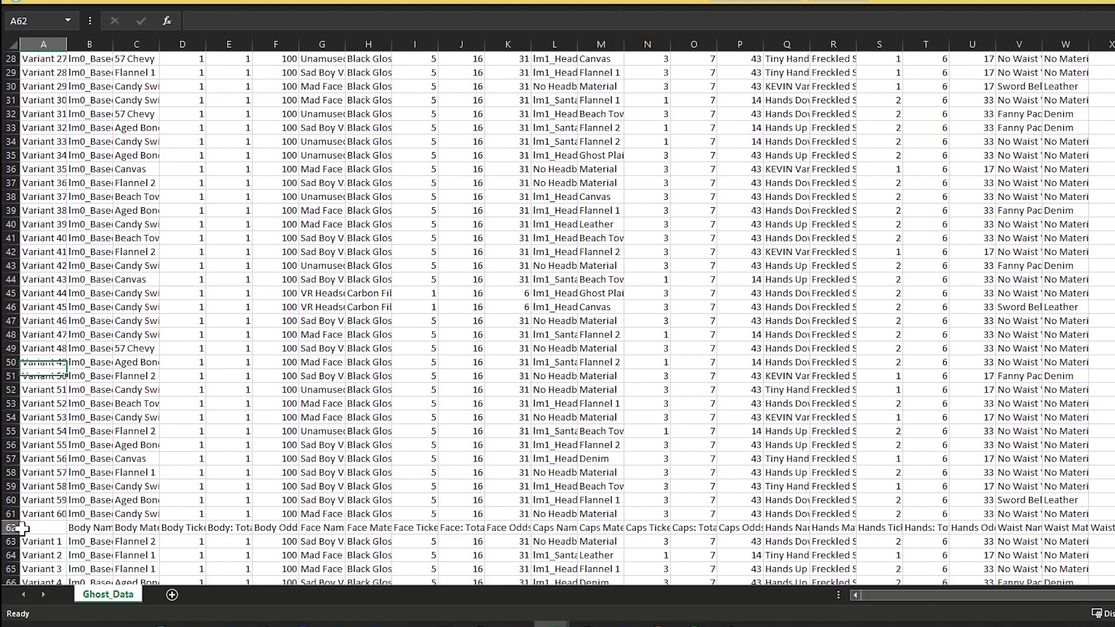
click(87, 530)
scroll(607, 482, down, 10)
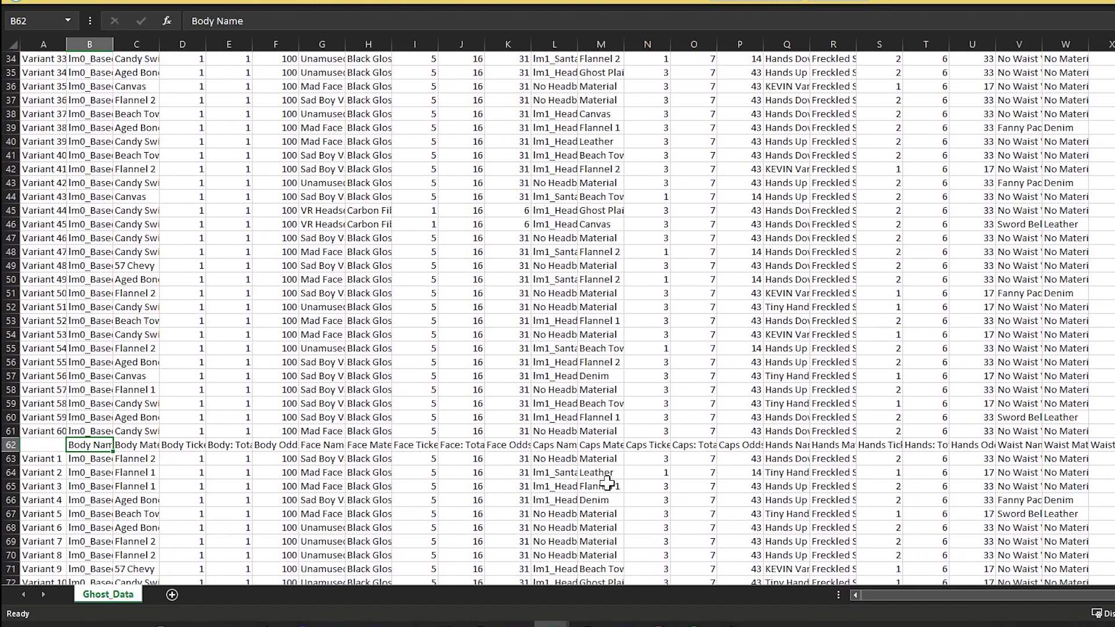
scroll(616, 479, down, 12)
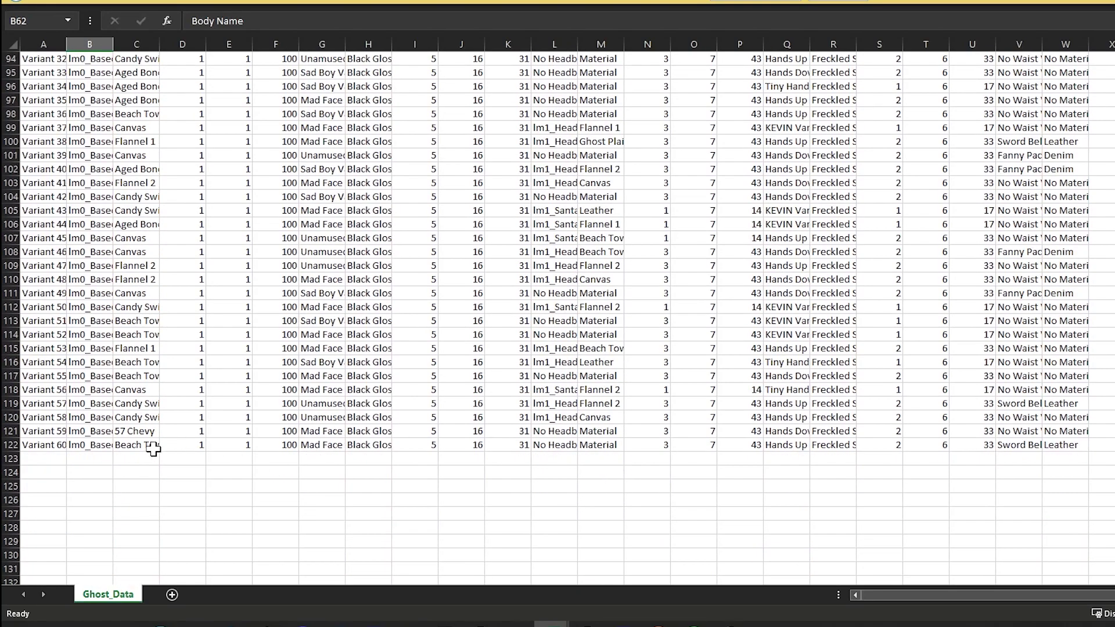
scroll(194, 434, up, 17)
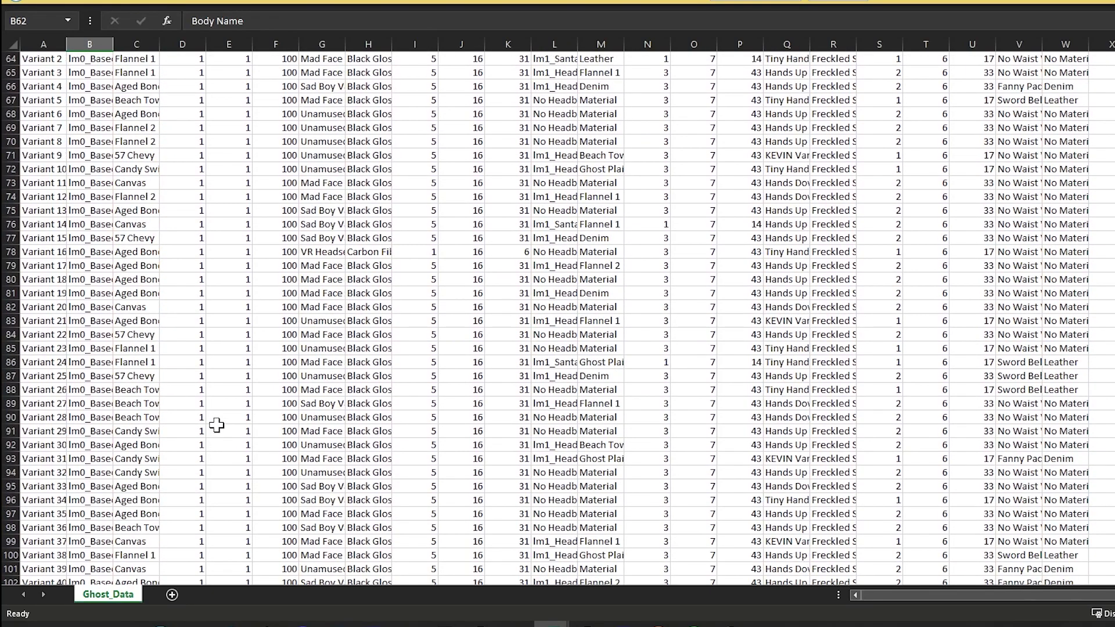
scroll(226, 400, up, 2)
click(129, 387)
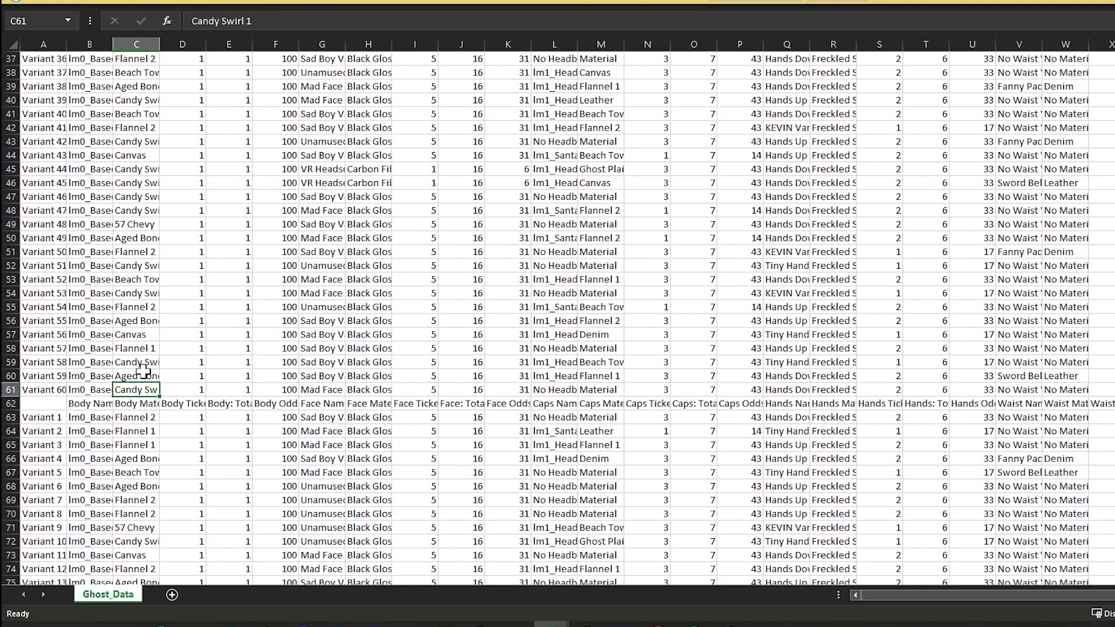
scroll(143, 370, up, 4)
scroll(143, 372, up, 2)
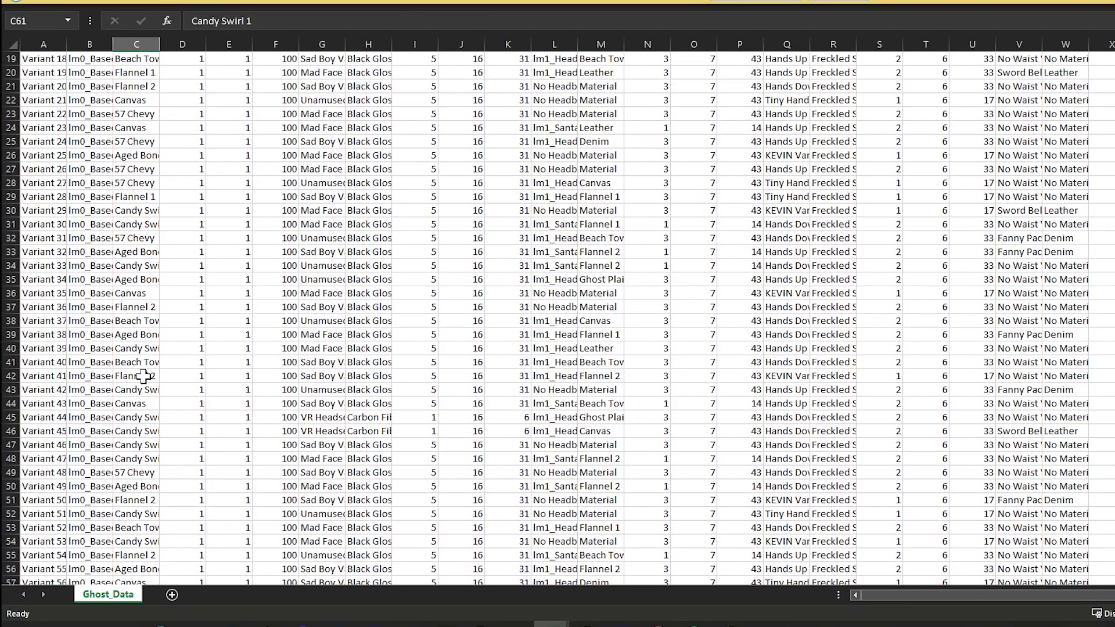
scroll(143, 375, up, 6)
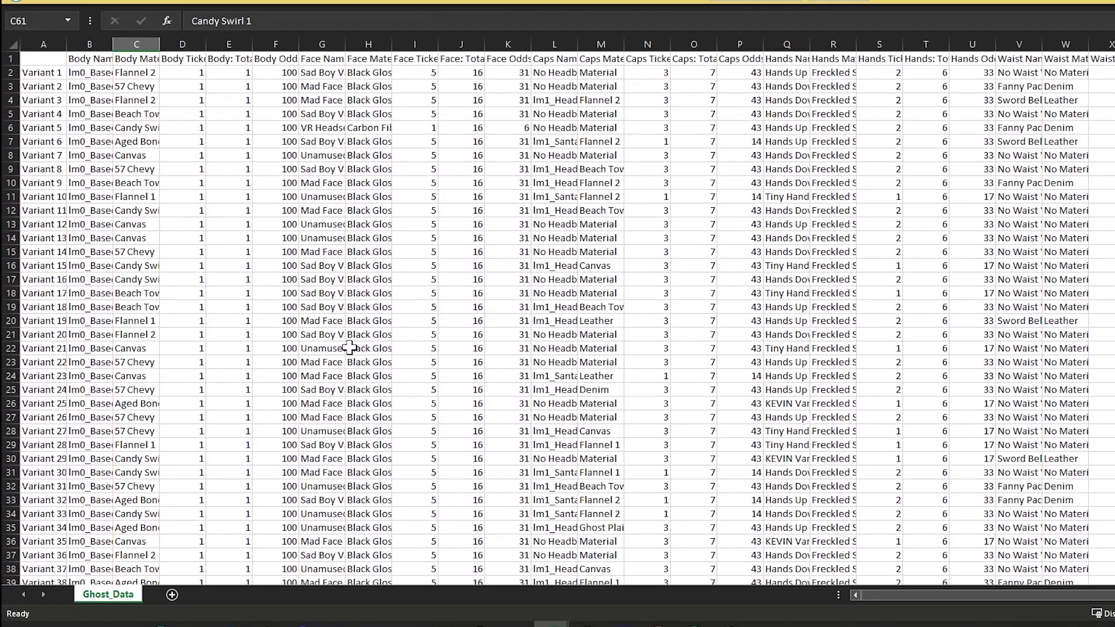
scroll(535, 356, down, 20)
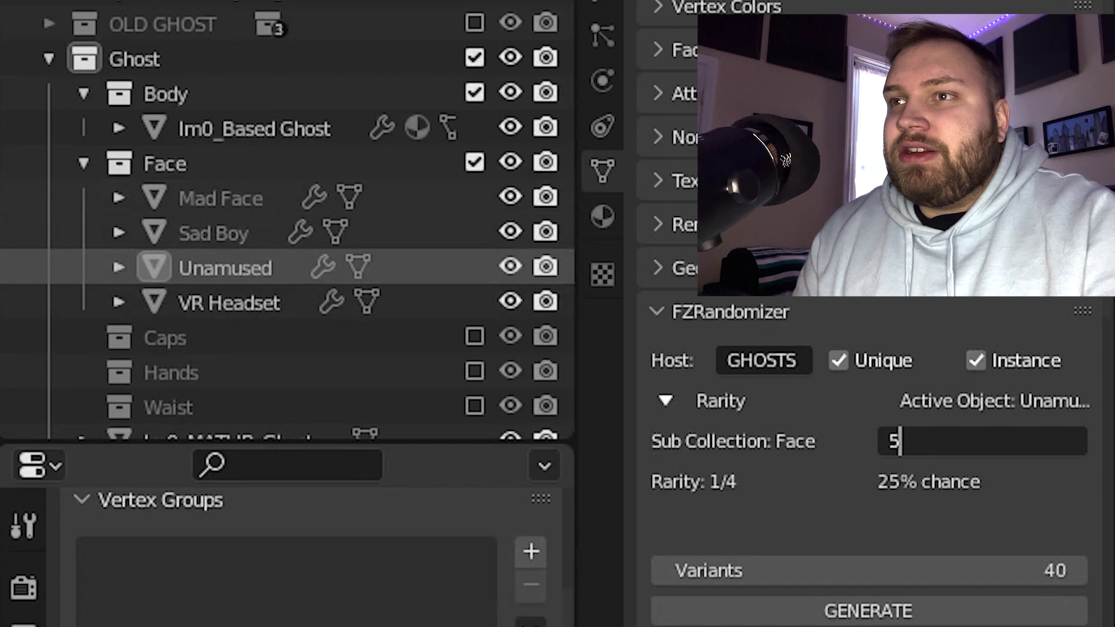
Step: Commit 5 tickets for Unamused, then check Mad Face, Sad Boy, Unamused and VR Headset odds
key(Return)
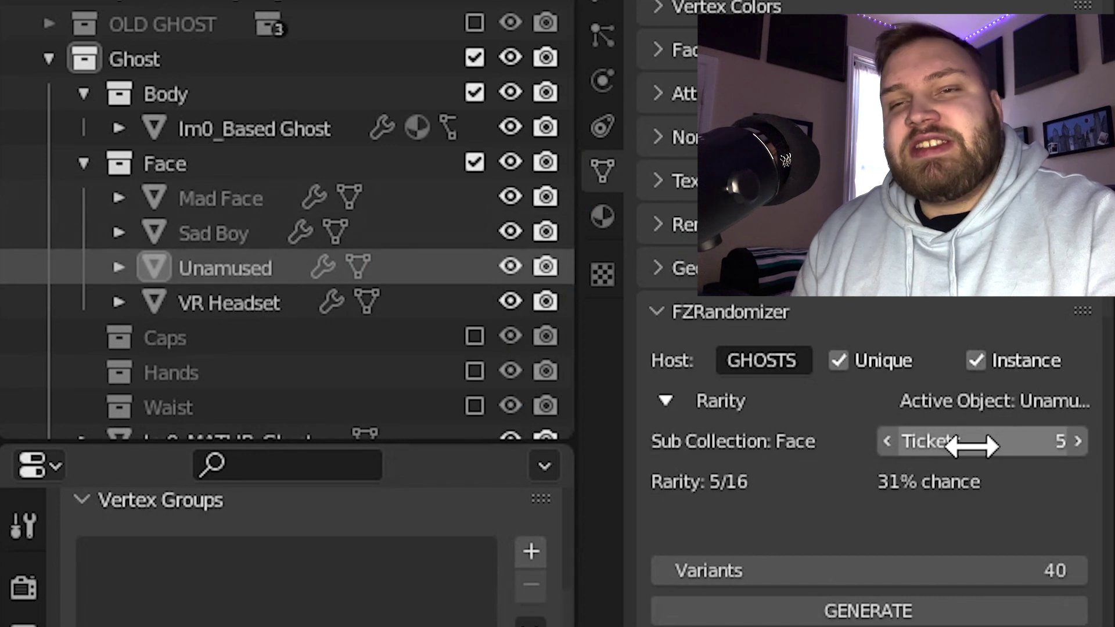
click(221, 204)
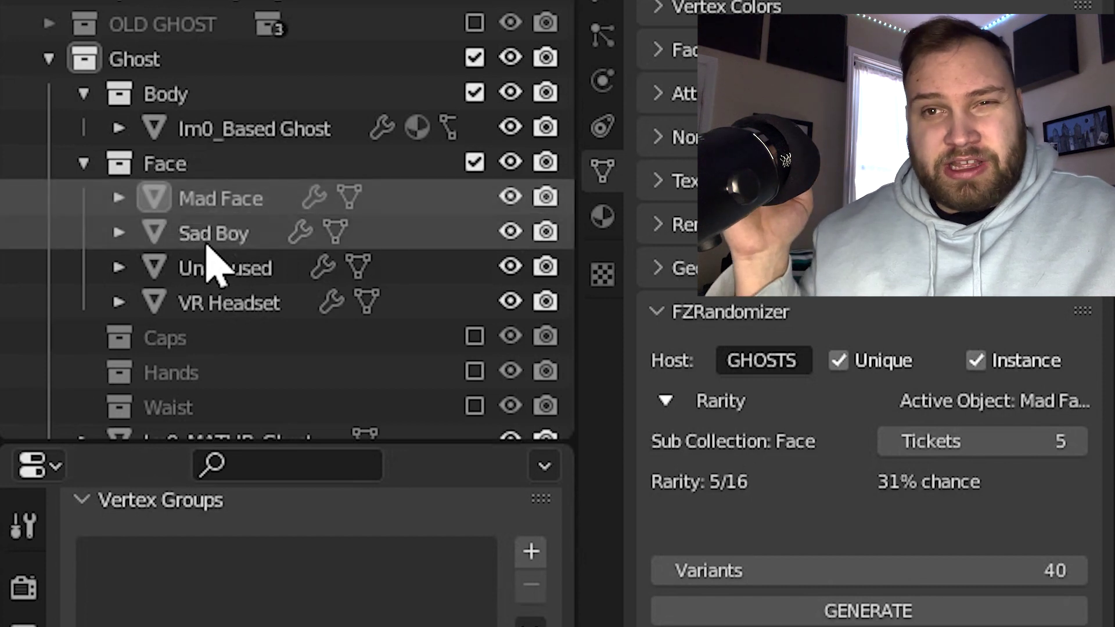
click(208, 243)
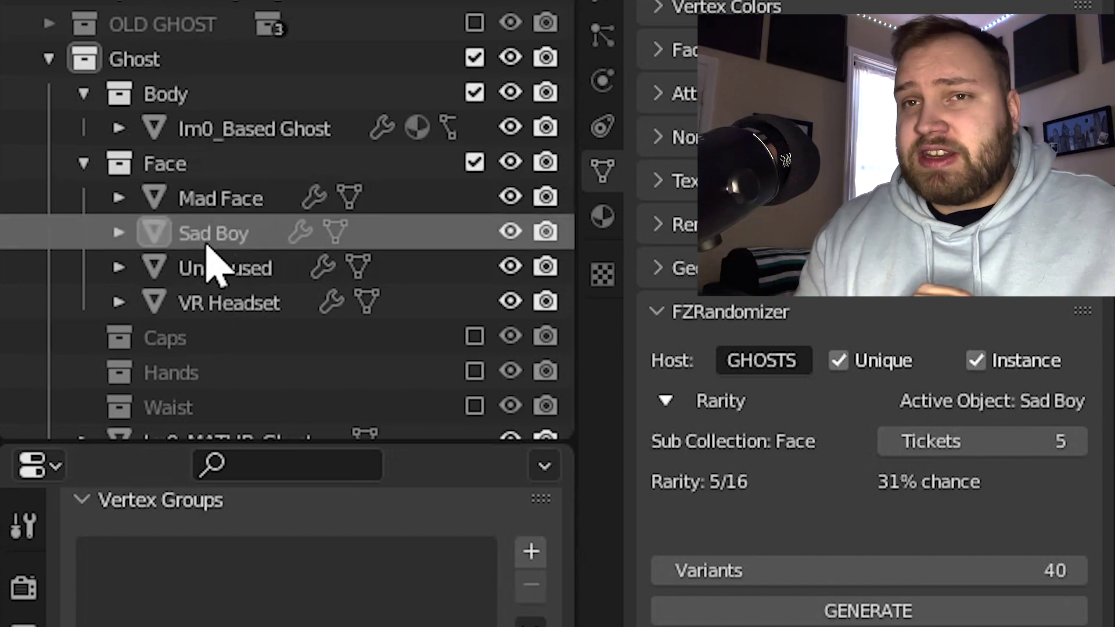
click(223, 268)
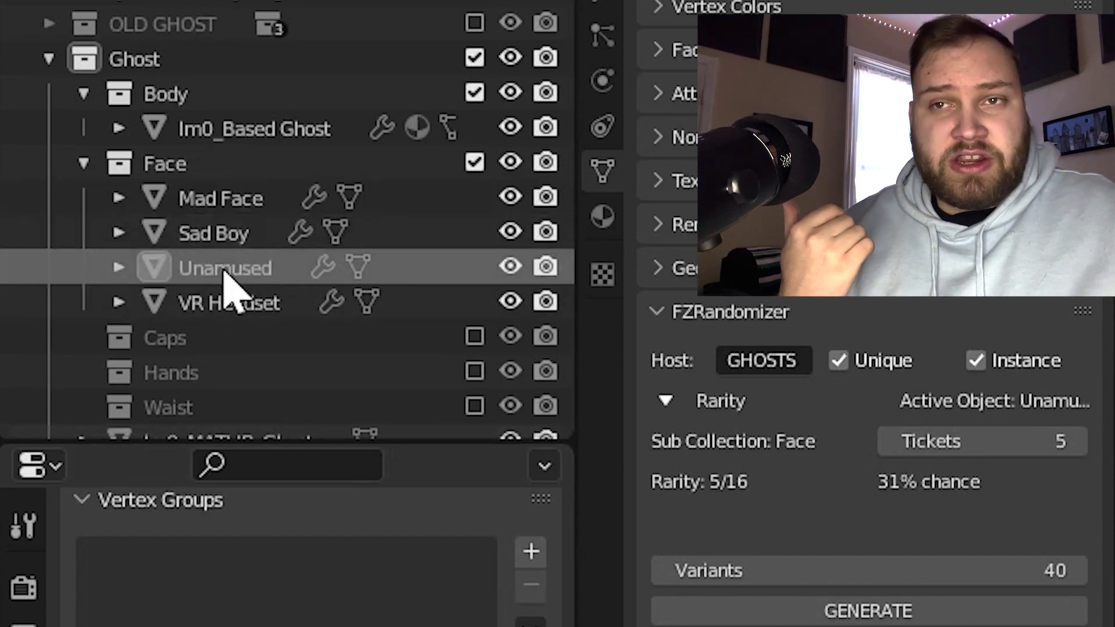
click(230, 302)
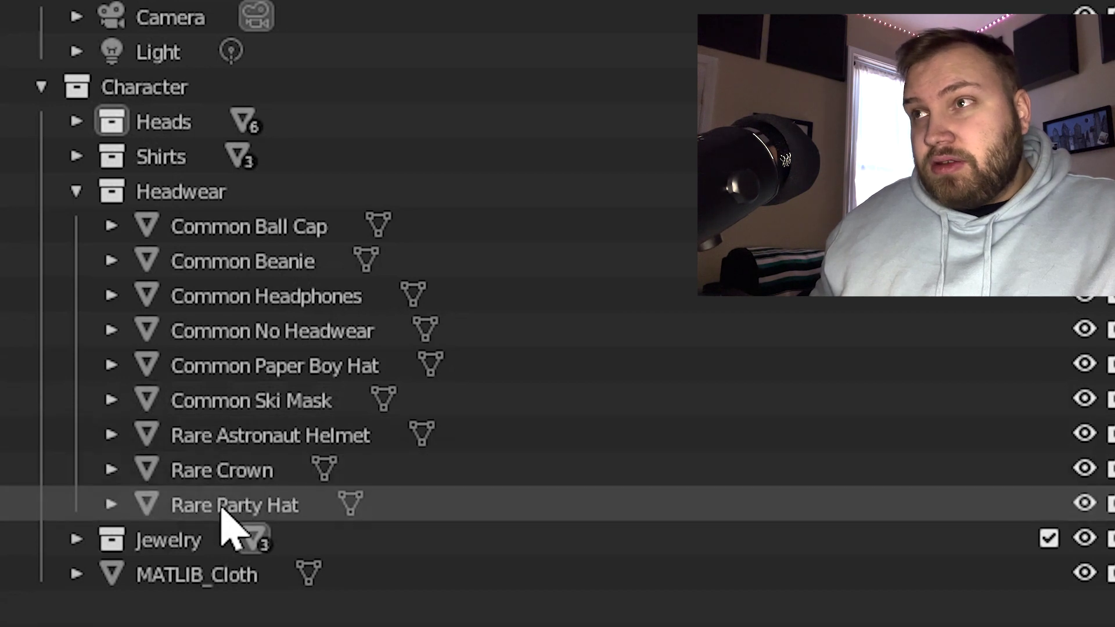
Step: Give all selected Headwear items 100 tickets in the Object Data Rarity settings
click(262, 232)
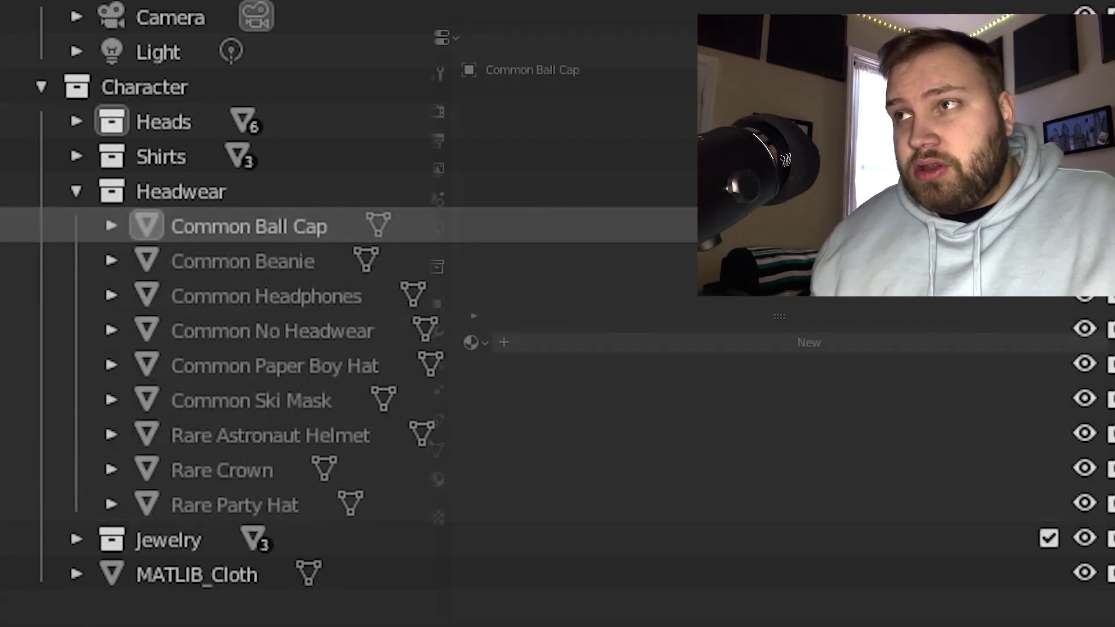
click(437, 448)
scroll(575, 447, down, 8)
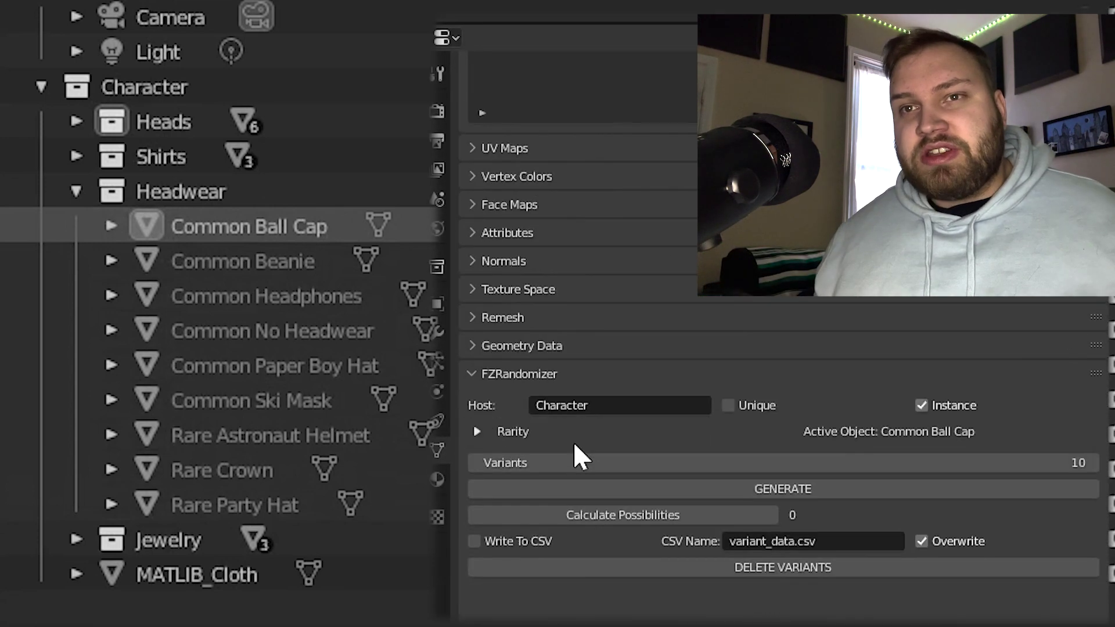
scroll(574, 442, down, 5)
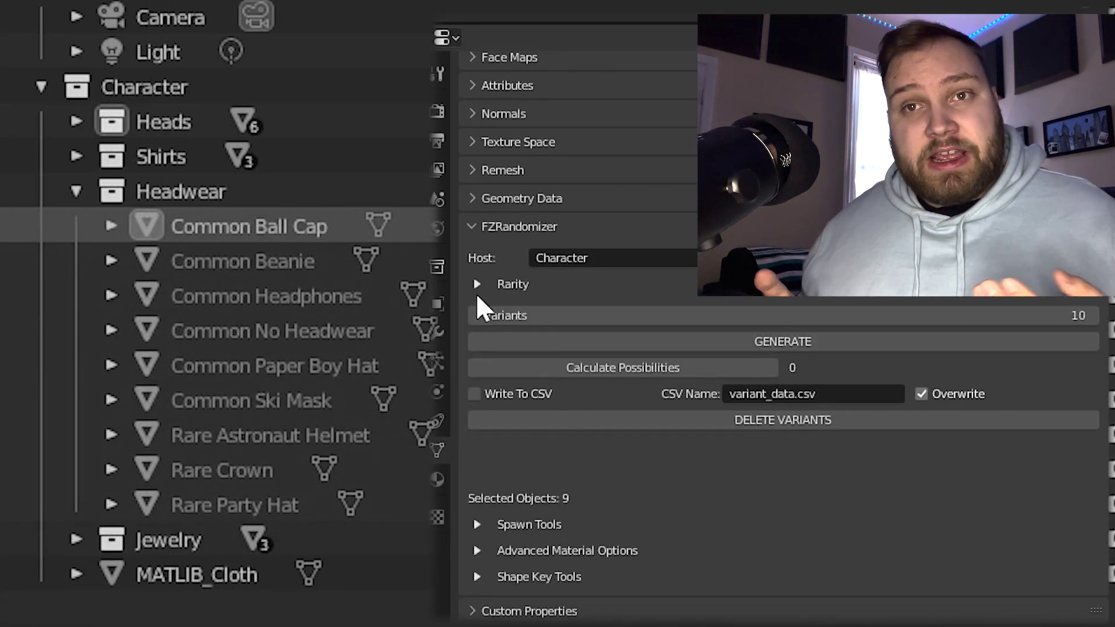
click(477, 284)
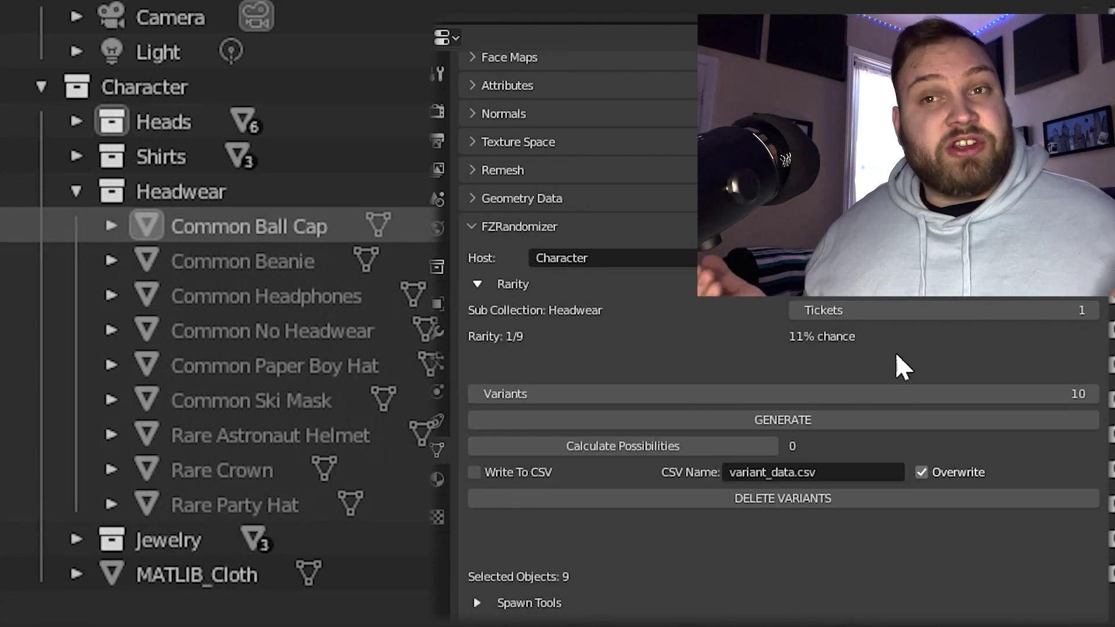
click(958, 312)
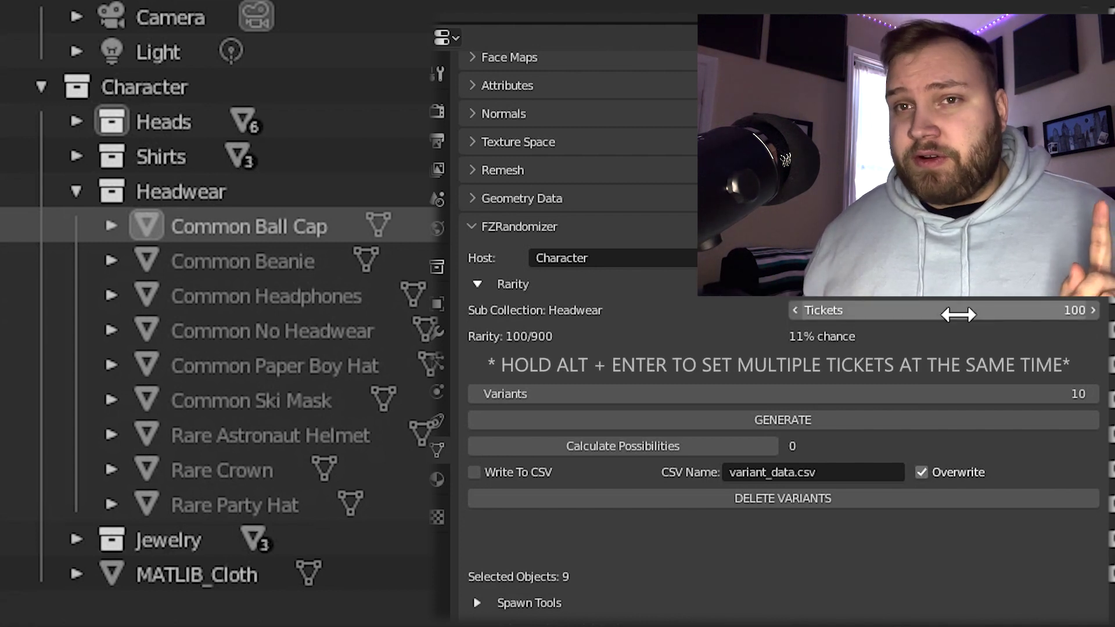
Step: Lower the Rare Astronaut Helmet to 8 tickets
click(268, 437)
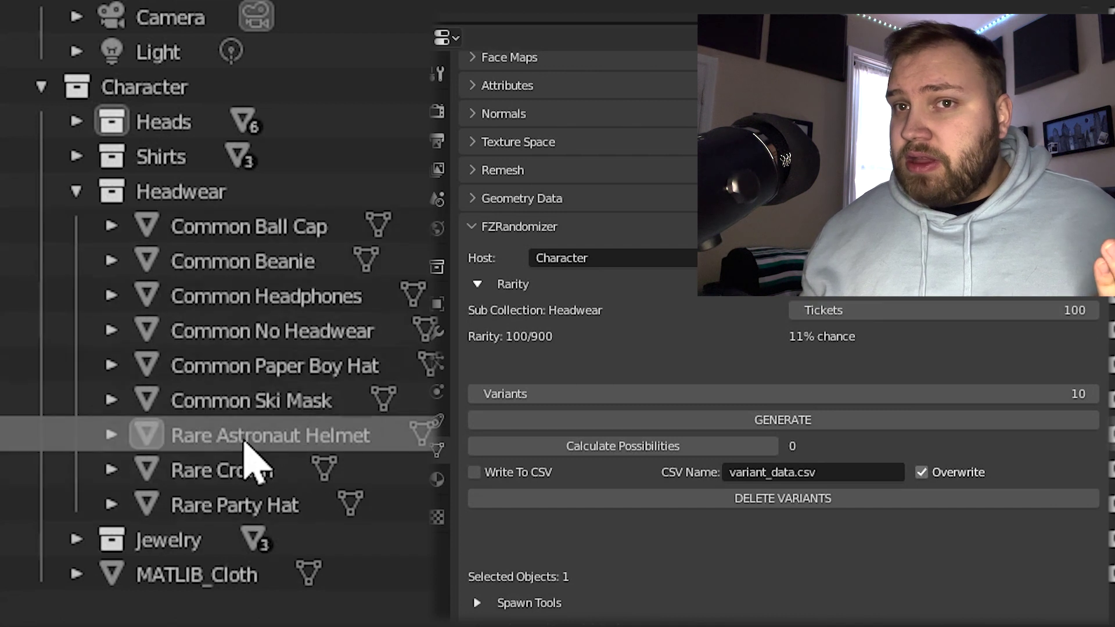
click(958, 312)
text(8)
key(Return)
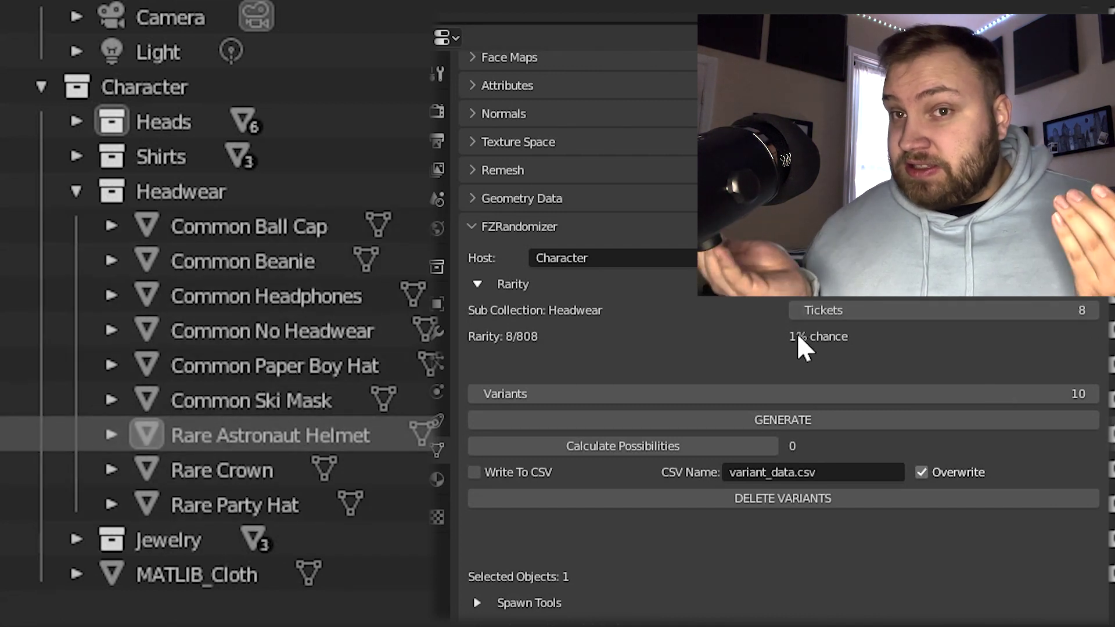